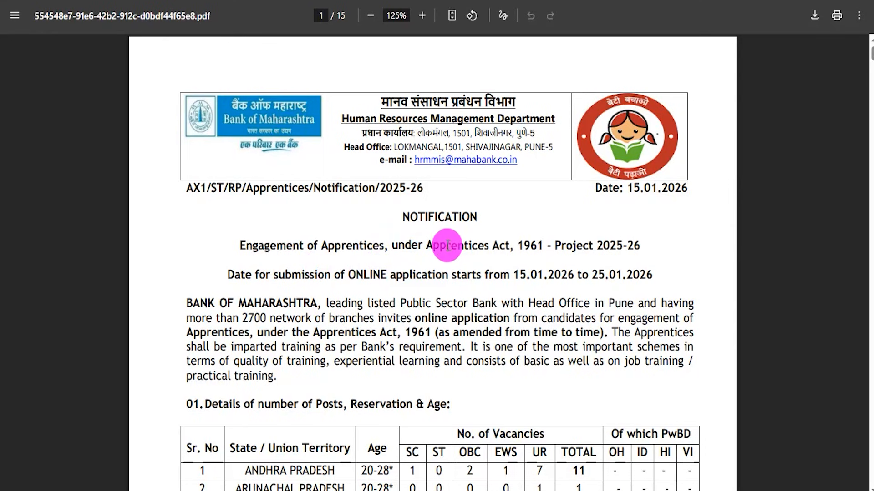
- Skim the opening pages of the Bank of Maharashtra apprentice notification PDF
{"action": "scroll", "coordinate": [347, 312], "scroll_direction": "down", "scroll_amount": 10}
{"action": "scroll", "coordinate": [485, 333], "scroll_direction": "down", "scroll_amount": 5}
{"action": "double_click", "coordinate": [584, 230]}
{"action": "scroll", "coordinate": [540, 297], "scroll_direction": "up", "scroll_amount": 15}
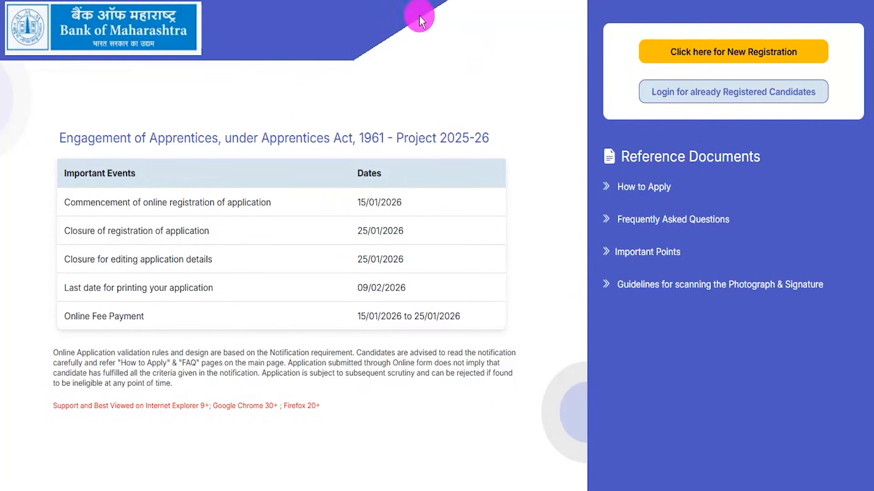
- Bring up the Bank of Maharashtra home page and step through its promotional banner slides
{"action": "left_click", "coordinate": [651, 90]}
{"action": "left_click", "coordinate": [569, 28]}
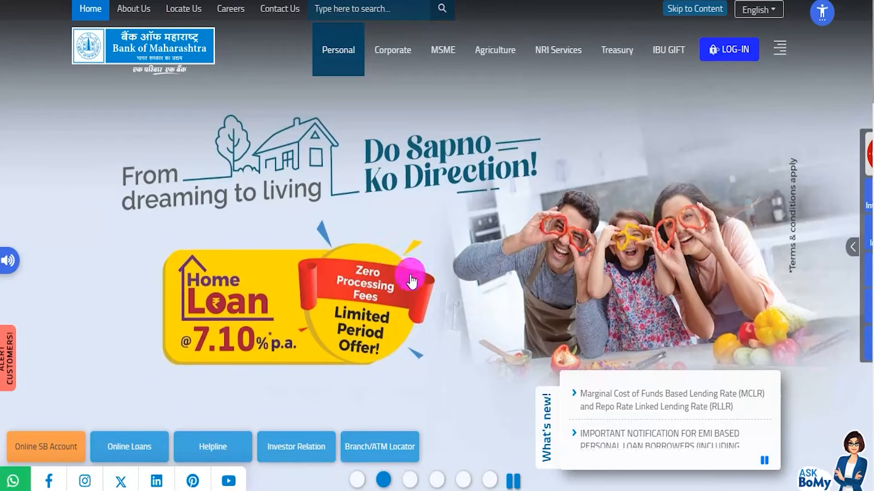
{"action": "left_click", "coordinate": [409, 484]}
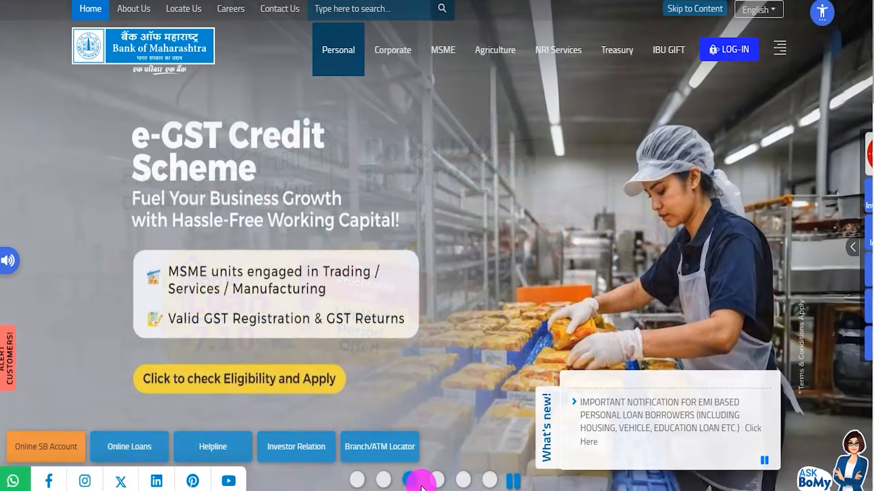
{"action": "left_click", "coordinate": [439, 486]}
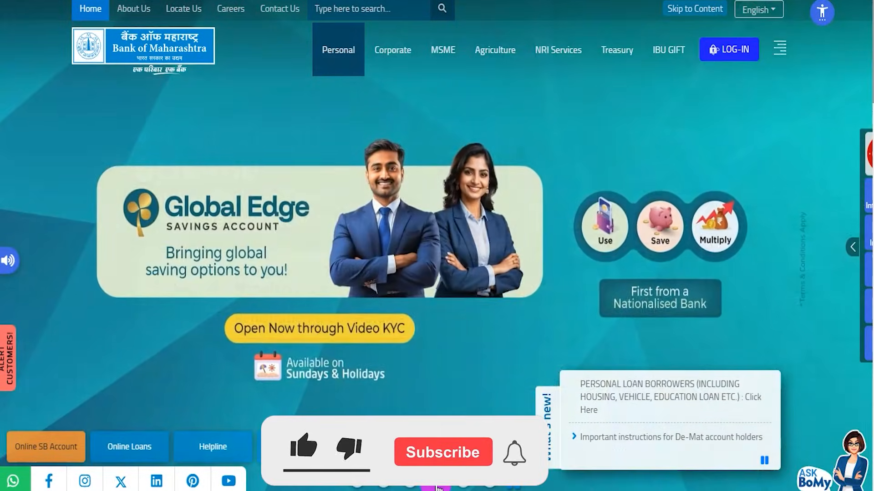
{"action": "left_click", "coordinate": [465, 486]}
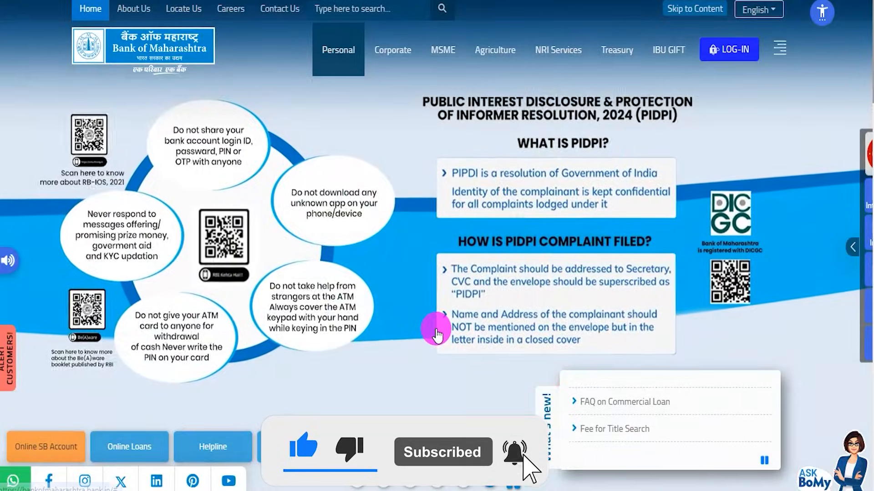
- Look through the bank's home page, covering its quick links, photo gallery, SLBC and offers sections, and footer
{"action": "scroll", "coordinate": [437, 329], "scroll_direction": "down", "scroll_amount": 5}
{"action": "scroll", "coordinate": [439, 325], "scroll_direction": "down", "scroll_amount": 7}
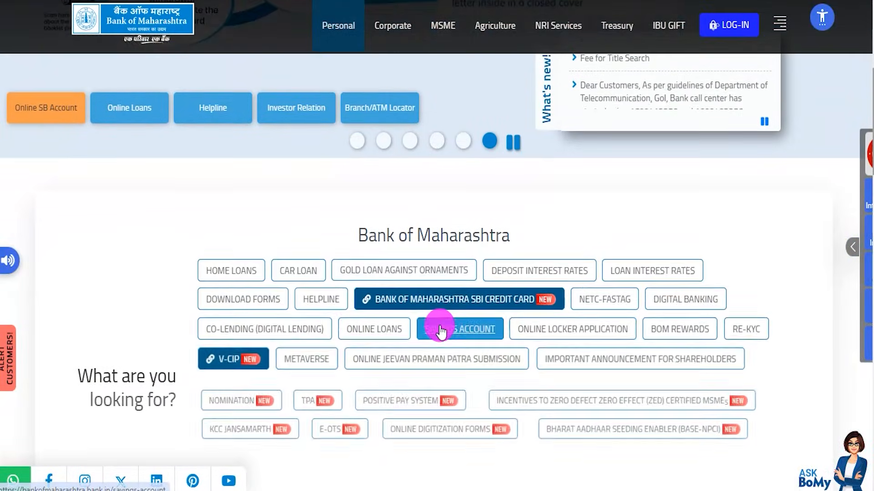
{"action": "scroll", "coordinate": [438, 324], "scroll_direction": "down", "scroll_amount": 3}
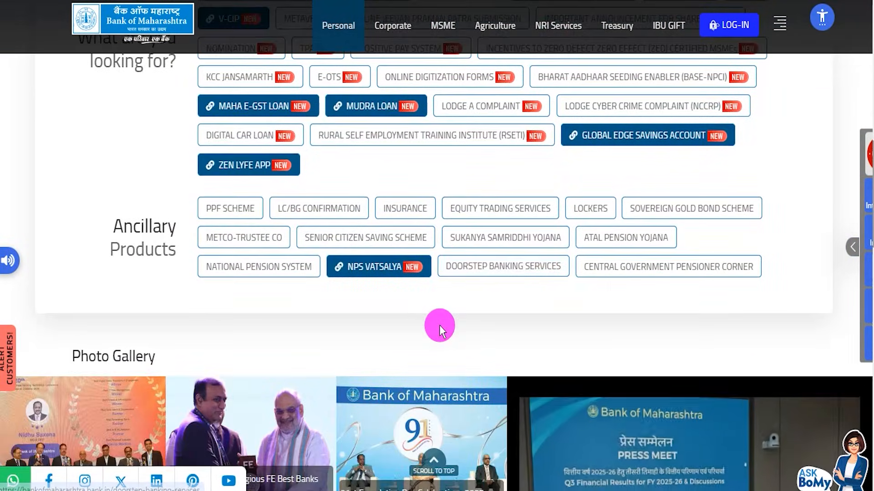
{"action": "scroll", "coordinate": [485, 336], "scroll_direction": "down", "scroll_amount": 3}
{"action": "scroll", "coordinate": [494, 339], "scroll_direction": "down", "scroll_amount": 8}
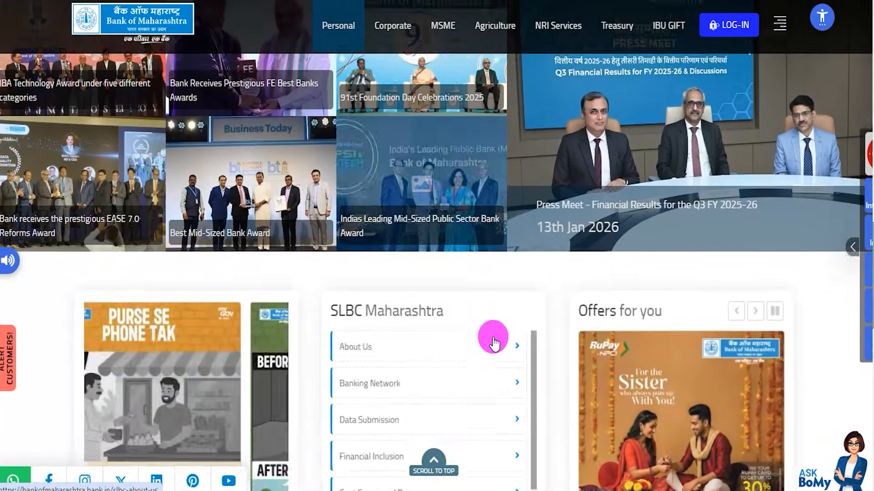
{"action": "scroll", "coordinate": [559, 383], "scroll_direction": "down", "scroll_amount": 5}
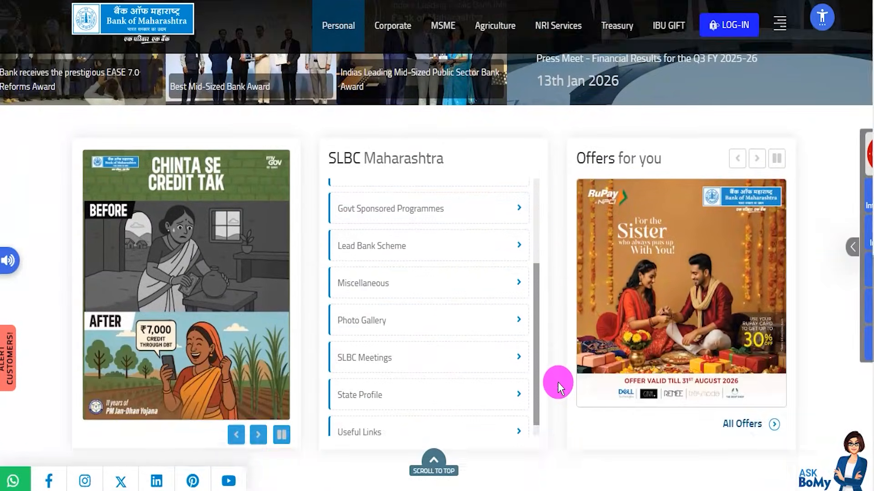
{"action": "scroll", "coordinate": [559, 388], "scroll_direction": "down", "scroll_amount": 10}
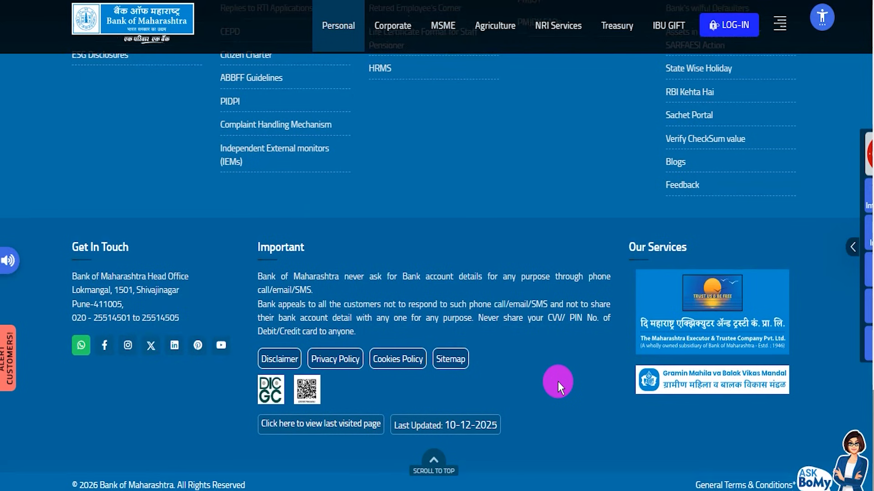
{"action": "key", "text": "Home"}
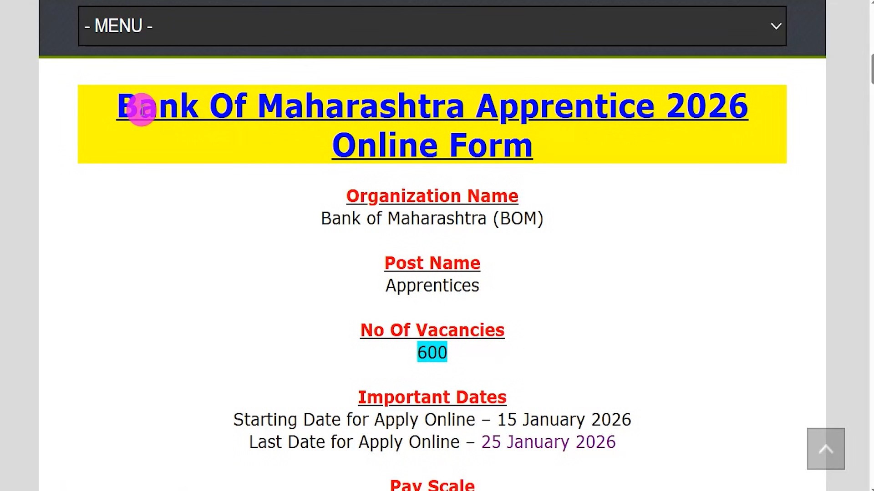
- Highlight the Apprentice 2026 Online Form title, the organization name, the post name and the number of vacancies in the article
{"action": "left_click_drag", "start_coordinate": [138, 109], "coordinate": [499, 142]}
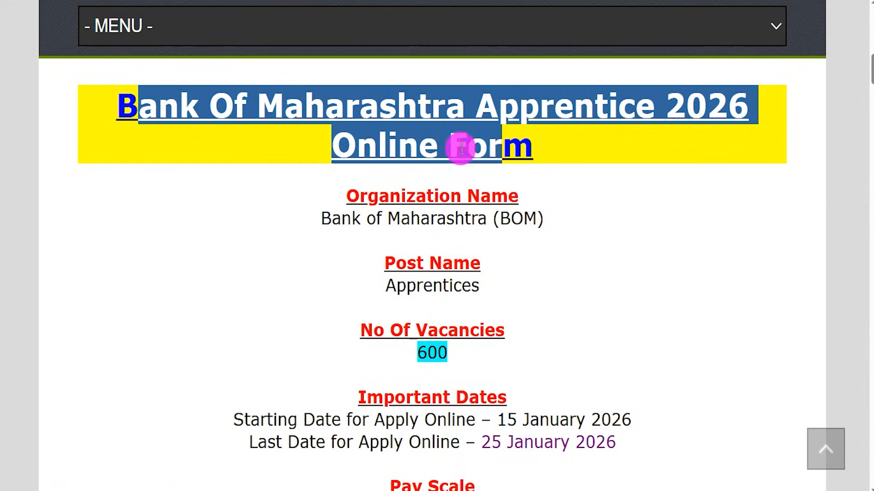
{"action": "left_click_drag", "start_coordinate": [332, 220], "coordinate": [501, 220]}
{"action": "left_click_drag", "start_coordinate": [406, 285], "coordinate": [446, 352]}
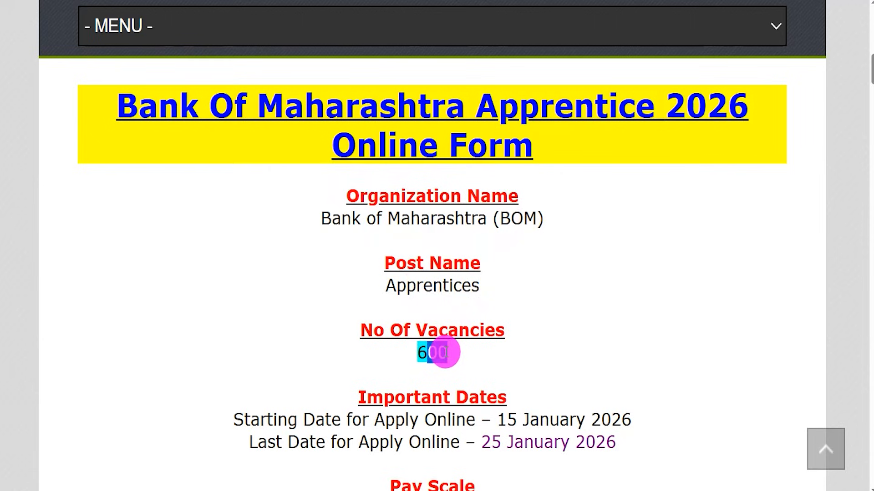
{"action": "scroll", "coordinate": [445, 353], "scroll_direction": "down", "scroll_amount": 1}
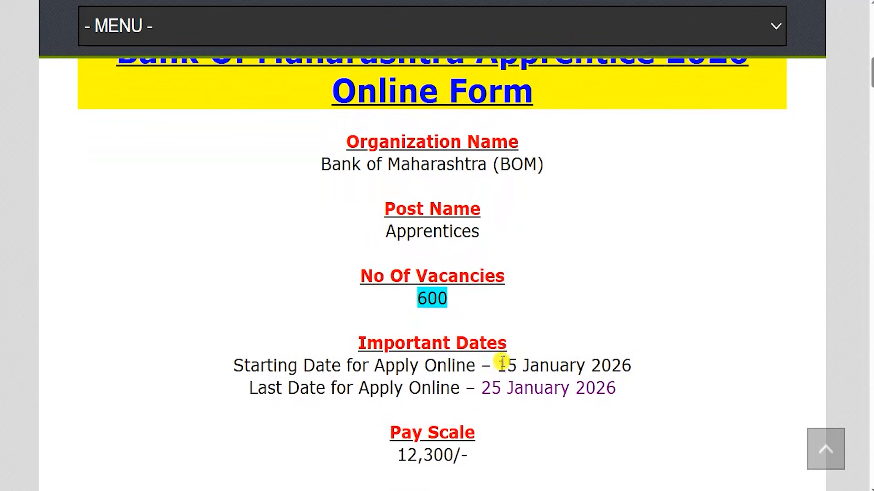
- Highlight the online application start and last dates and the pay scale in the article
{"action": "left_click_drag", "start_coordinate": [502, 364], "coordinate": [612, 359]}
{"action": "left_click_drag", "start_coordinate": [483, 387], "coordinate": [608, 387]}
{"action": "scroll", "coordinate": [610, 386], "scroll_direction": "down", "scroll_amount": 3}
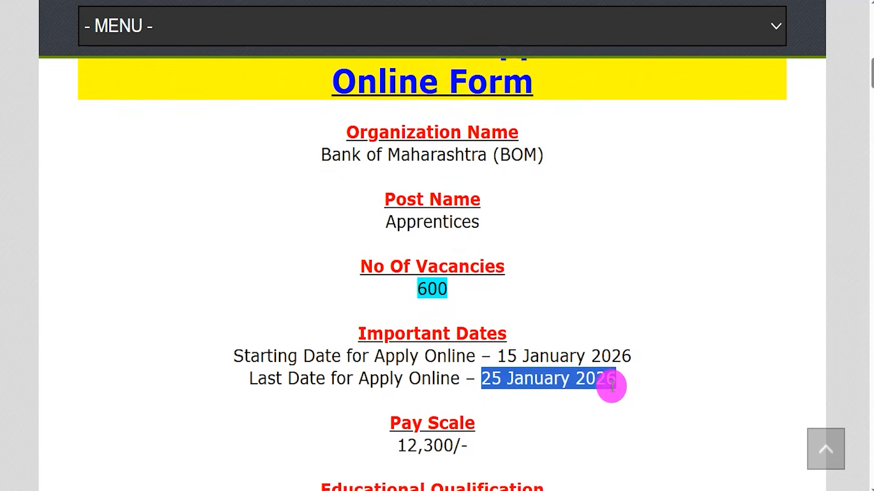
{"action": "left_click_drag", "start_coordinate": [407, 292], "coordinate": [443, 292]}
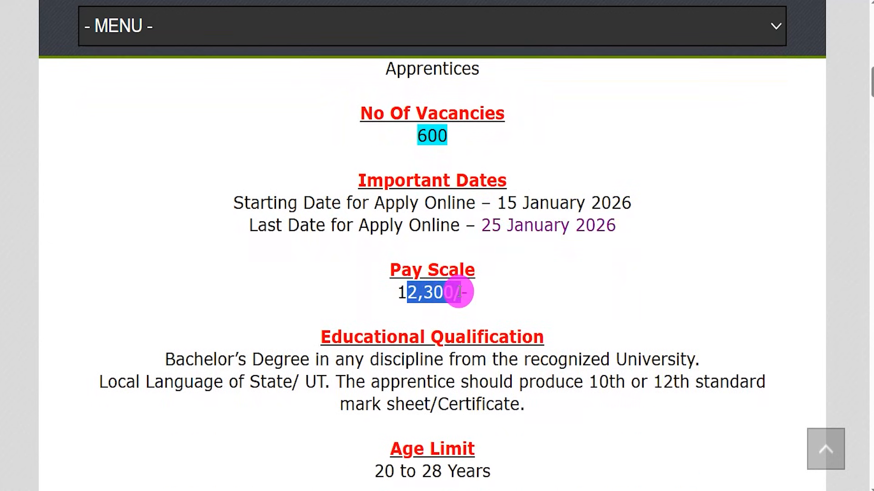
{"action": "left_click_drag", "start_coordinate": [459, 292], "coordinate": [455, 293]}
{"action": "scroll", "coordinate": [457, 293], "scroll_direction": "down", "scroll_amount": 1}
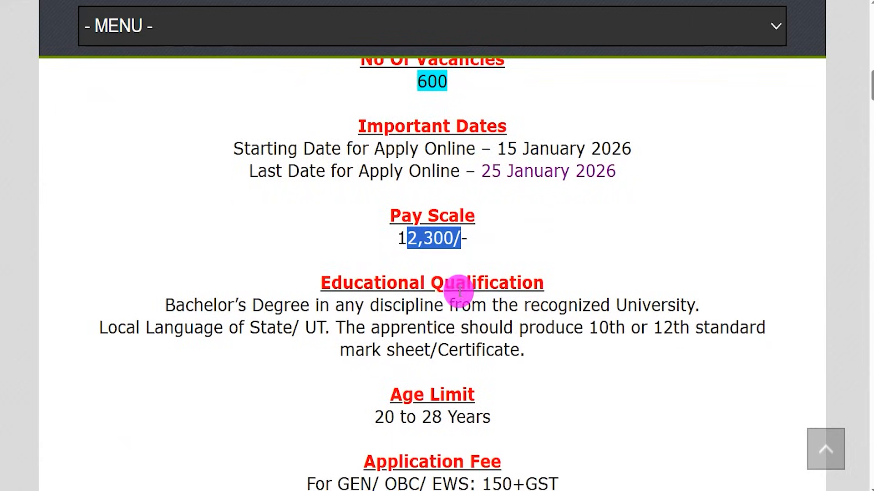
- Highlight the educational qualification, the local language requirement and the age limit in the article
{"action": "left_click_drag", "start_coordinate": [198, 308], "coordinate": [610, 304]}
{"action": "left_click_drag", "start_coordinate": [126, 328], "coordinate": [228, 328]}
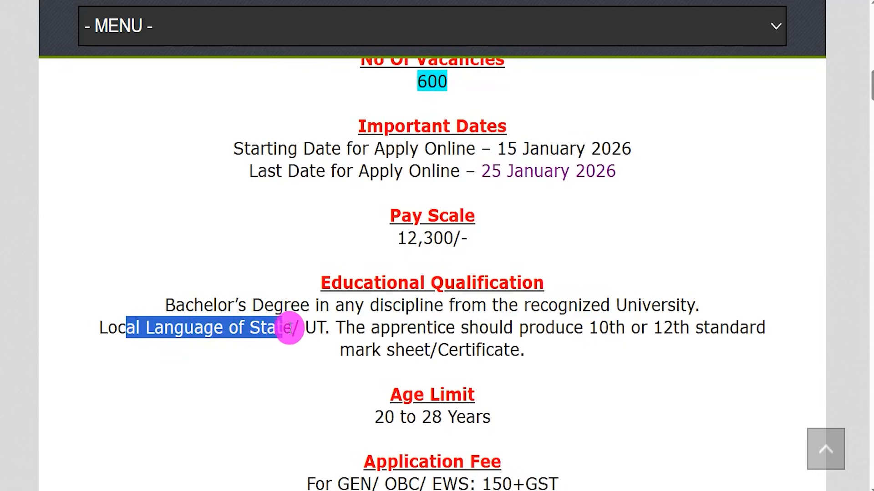
{"action": "scroll", "coordinate": [347, 345], "scroll_direction": "down", "scroll_amount": 1}
{"action": "left_click_drag", "start_coordinate": [384, 363], "coordinate": [465, 359]}
{"action": "scroll", "coordinate": [459, 355], "scroll_direction": "down", "scroll_amount": 2}
- Review the application fees for the GEN/OBC/EWS, SC/ST and PH categories and the payment mode
{"action": "left_click_drag", "start_coordinate": [350, 348], "coordinate": [552, 346]}
{"action": "left_click", "coordinate": [483, 348]}
{"action": "left_click_drag", "start_coordinate": [383, 374], "coordinate": [460, 371]}
{"action": "left_click_drag", "start_coordinate": [453, 370], "coordinate": [500, 369]}
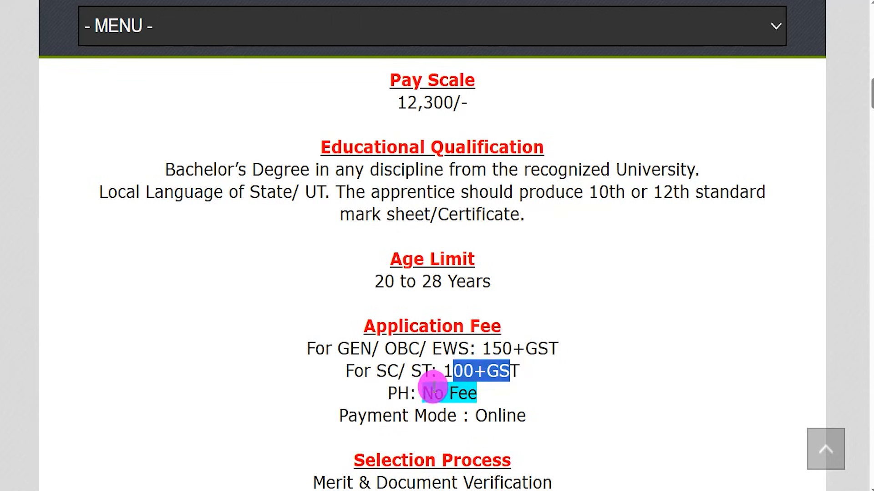
{"action": "left_click_drag", "start_coordinate": [415, 390], "coordinate": [510, 388]}
{"action": "scroll", "coordinate": [469, 391], "scroll_direction": "down", "scroll_amount": 1}
{"action": "scroll", "coordinate": [496, 371], "scroll_direction": "down", "scroll_amount": 3}
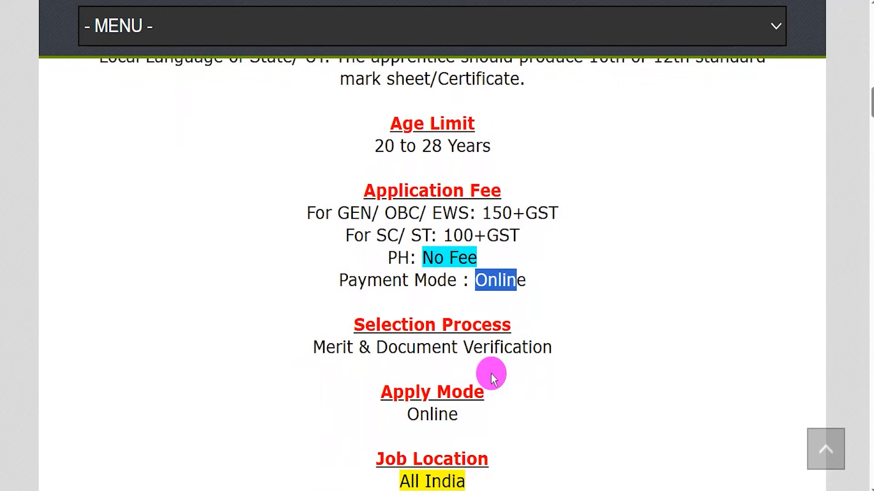
- Review the selection process, apply mode and job location entries in the article
{"action": "left_click_drag", "start_coordinate": [336, 348], "coordinate": [517, 347]}
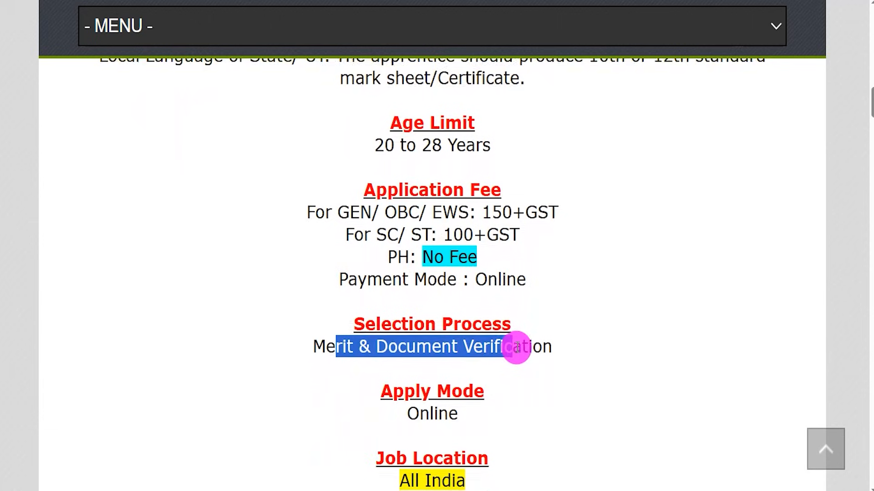
{"action": "scroll", "coordinate": [491, 335], "scroll_direction": "down", "scroll_amount": 3}
{"action": "left_click_drag", "start_coordinate": [400, 372], "coordinate": [454, 372]}
{"action": "left_click_drag", "start_coordinate": [420, 306], "coordinate": [435, 306]}
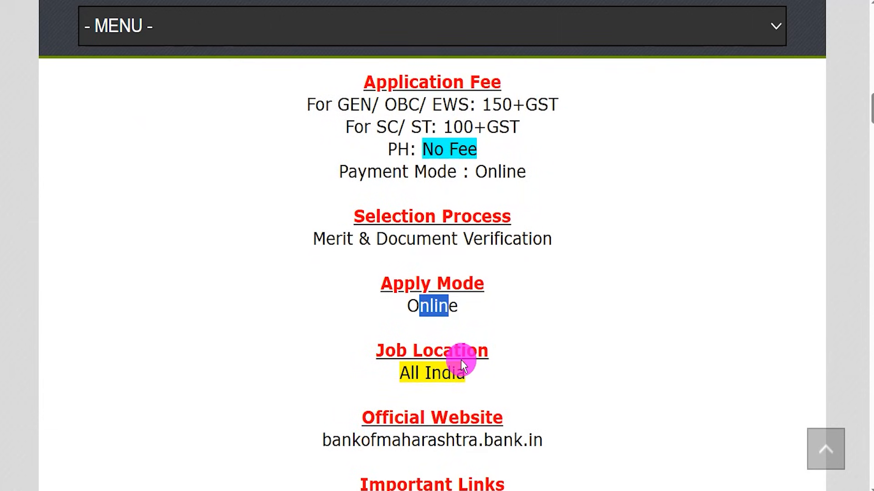
{"action": "scroll", "coordinate": [438, 371], "scroll_direction": "down", "scroll_amount": 3}
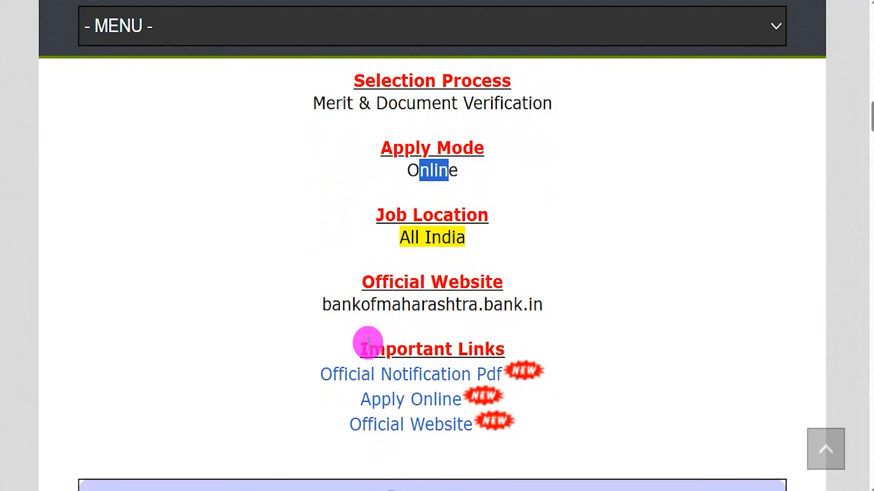
- Open the Official Notification Pdf from the article's Important Links section
{"action": "left_click_drag", "start_coordinate": [365, 348], "coordinate": [495, 348]}
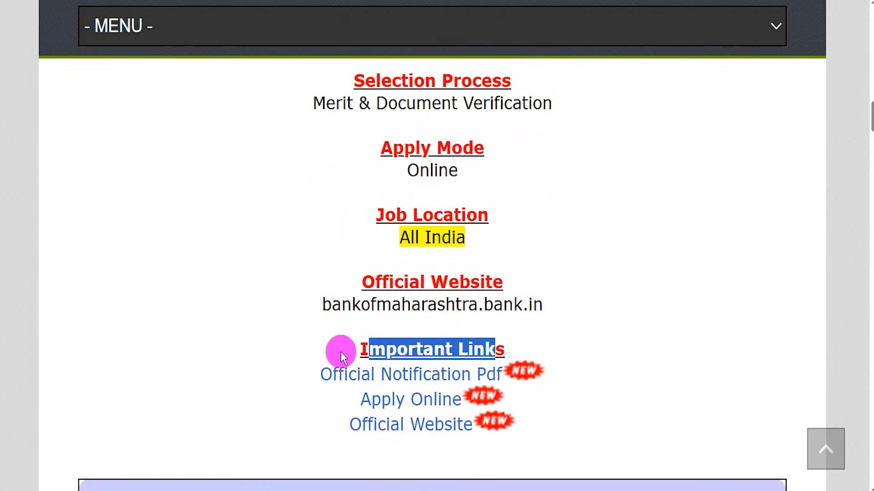
{"action": "left_click_drag", "start_coordinate": [306, 373], "coordinate": [501, 374]}
{"action": "left_click", "coordinate": [450, 372]}
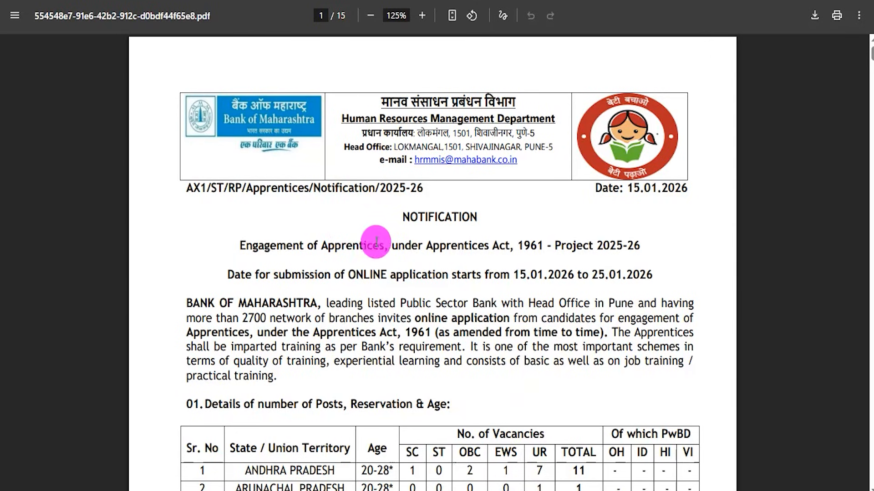
- Examine the notification's title, online submission dates and state-wise vacancy table, including its totals and category abbreviations
{"action": "left_click_drag", "start_coordinate": [374, 245], "coordinate": [446, 245]}
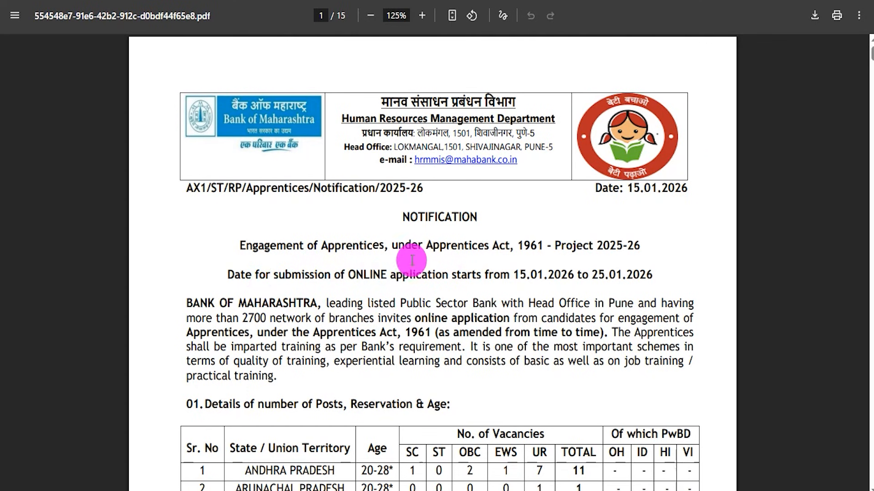
{"action": "left_click_drag", "start_coordinate": [399, 246], "coordinate": [580, 275]}
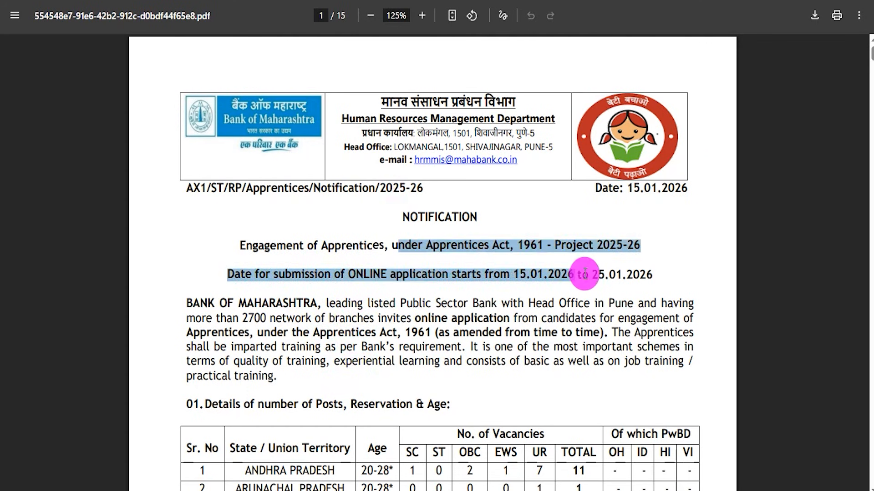
{"action": "scroll", "coordinate": [355, 319], "scroll_direction": "down", "scroll_amount": 5}
{"action": "left_click_drag", "start_coordinate": [384, 340], "coordinate": [417, 339]}
{"action": "left_click_drag", "start_coordinate": [454, 251], "coordinate": [486, 252]}
{"action": "left_click_drag", "start_coordinate": [455, 288], "coordinate": [499, 288]}
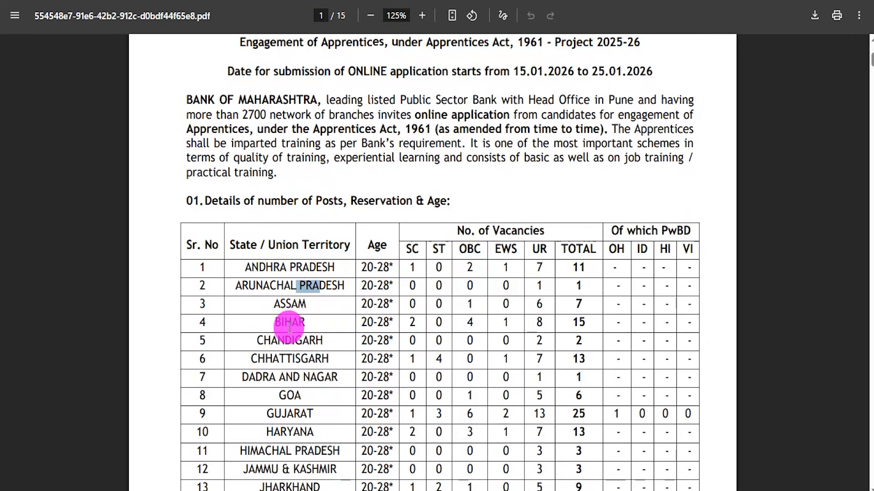
{"action": "left_click_drag", "start_coordinate": [285, 341], "coordinate": [323, 340]}
{"action": "scroll", "coordinate": [460, 337], "scroll_direction": "down", "scroll_amount": 6}
{"action": "scroll", "coordinate": [462, 327], "scroll_direction": "down", "scroll_amount": 8}
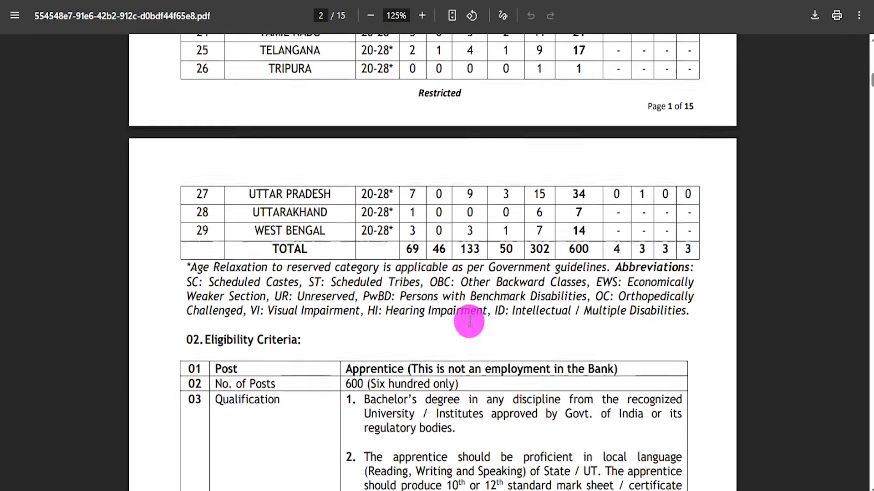
{"action": "left_click_drag", "start_coordinate": [567, 228], "coordinate": [590, 229]}
{"action": "left_click_drag", "start_coordinate": [460, 262], "coordinate": [519, 277]}
- Read the notification's eligibility criteria, apprenticeship terms, age relaxation table and reservation clauses on pages 2 to 4
{"action": "scroll", "coordinate": [437, 291], "scroll_direction": "down", "scroll_amount": 5}
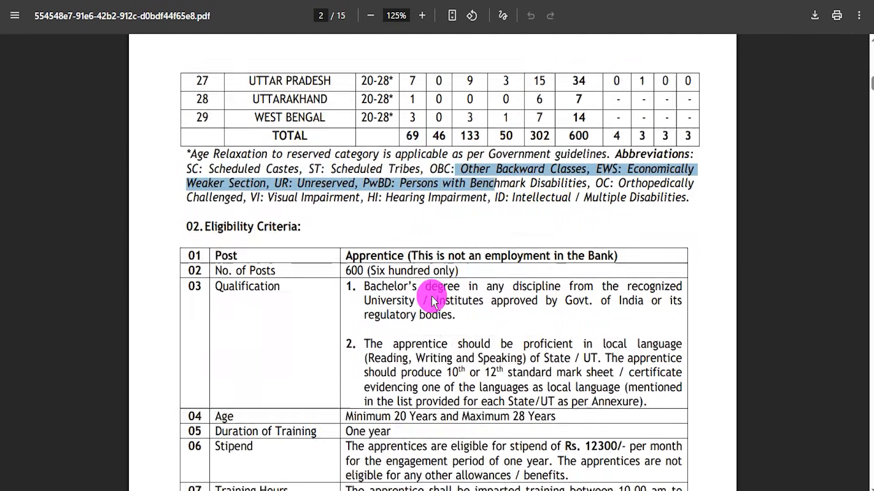
{"action": "left_click_drag", "start_coordinate": [412, 313], "coordinate": [418, 313]}
{"action": "scroll", "coordinate": [420, 345], "scroll_direction": "down", "scroll_amount": 11}
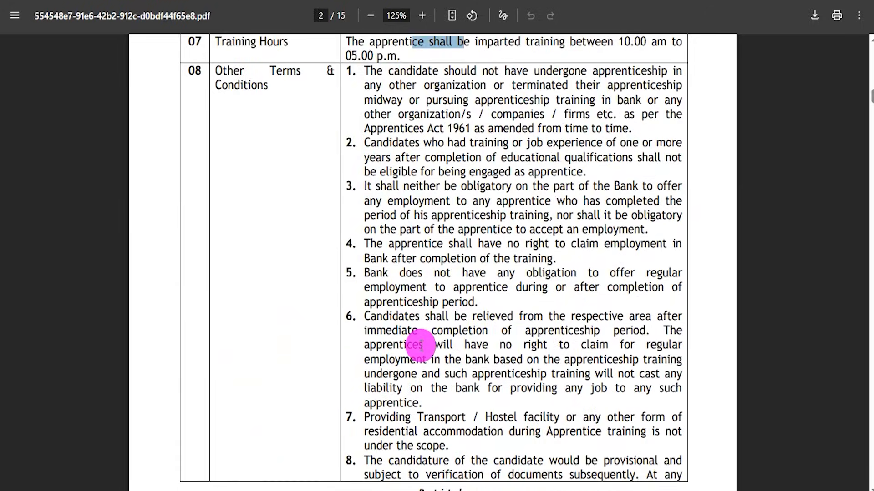
{"action": "scroll", "coordinate": [420, 346], "scroll_direction": "down", "scroll_amount": 14}
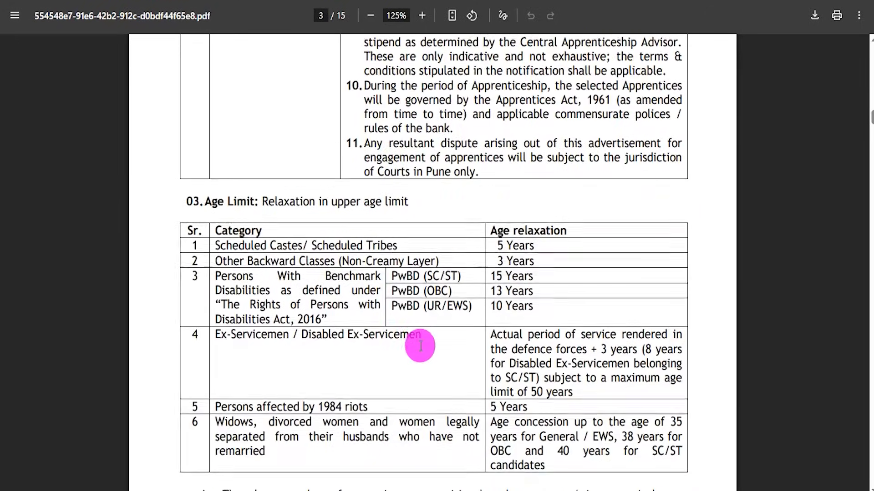
{"action": "scroll", "coordinate": [420, 346], "scroll_direction": "down", "scroll_amount": 7}
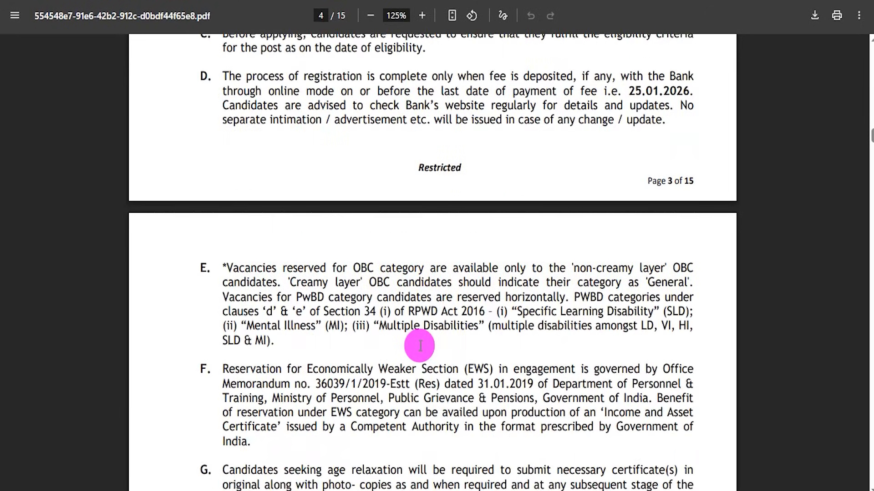
{"action": "scroll", "coordinate": [409, 362], "scroll_direction": "down", "scroll_amount": 4}
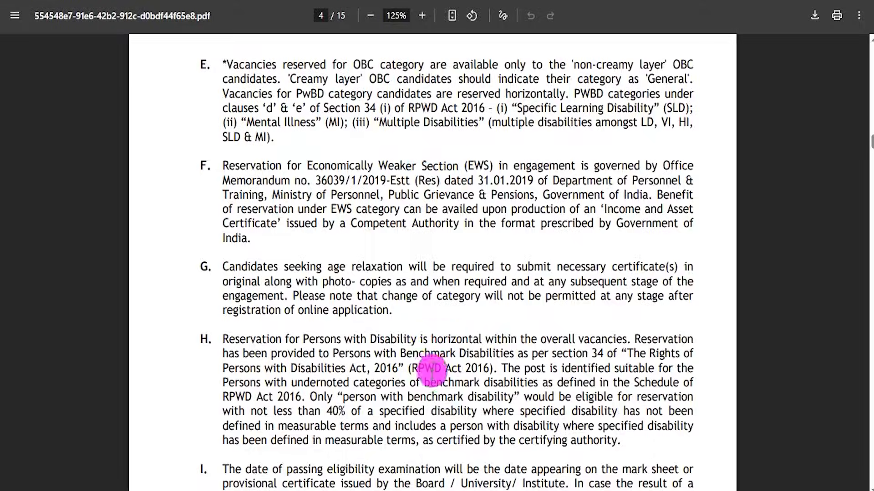
{"action": "key", "text": "Home"}
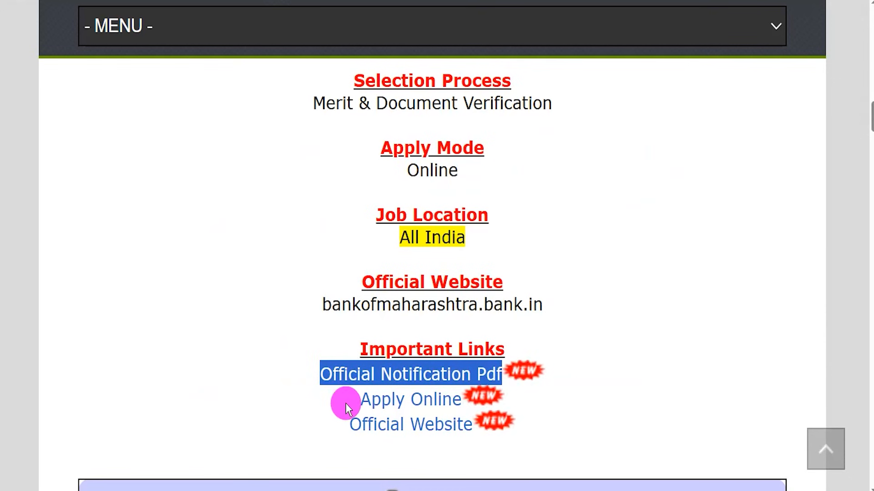
- Open the Apply Online portal from the article's Important Links section
{"action": "left_click_drag", "start_coordinate": [343, 401], "coordinate": [463, 402]}
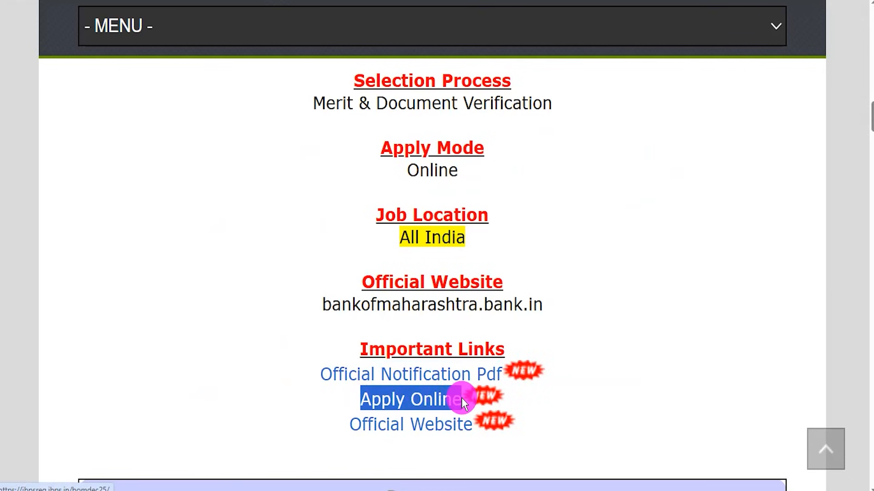
{"action": "left_click", "coordinate": [436, 402]}
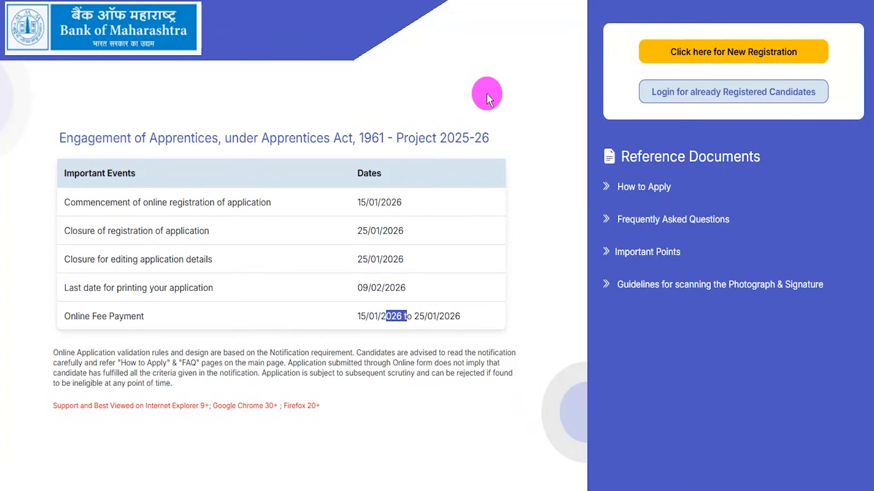
{"action": "left_click", "coordinate": [513, 88]}
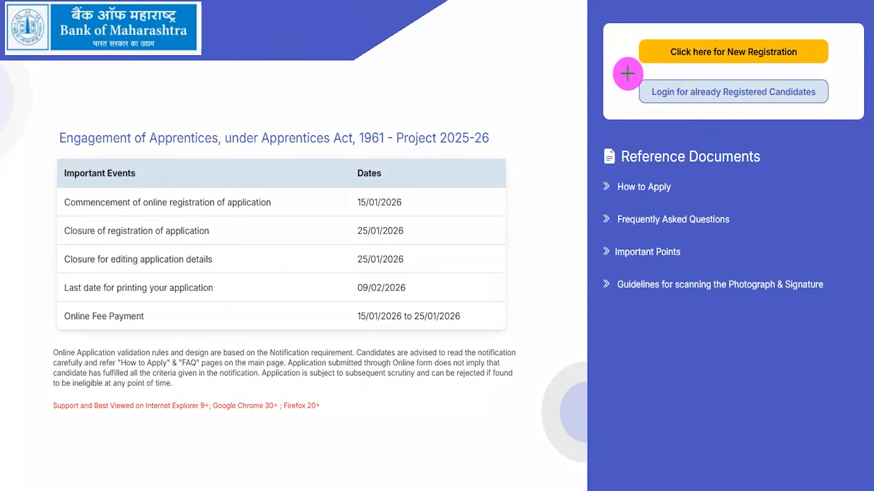
- Open the login form for already registered candidates, review its required fields and submission control, and close it
{"action": "left_click_drag", "start_coordinate": [619, 71], "coordinate": [838, 111]}
{"action": "key", "text": "Escape"}
{"action": "left_click", "coordinate": [677, 96]}
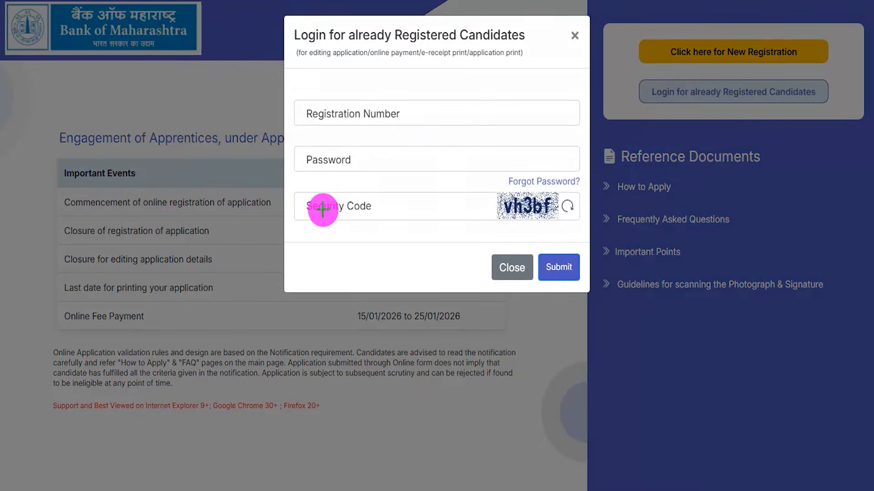
{"action": "left_click_drag", "start_coordinate": [405, 115], "coordinate": [430, 84]}
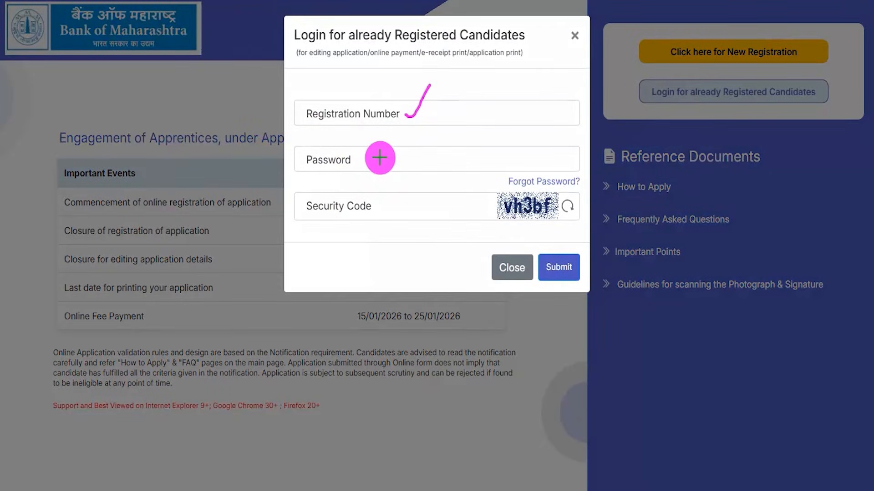
{"action": "left_click_drag", "start_coordinate": [354, 159], "coordinate": [386, 131]}
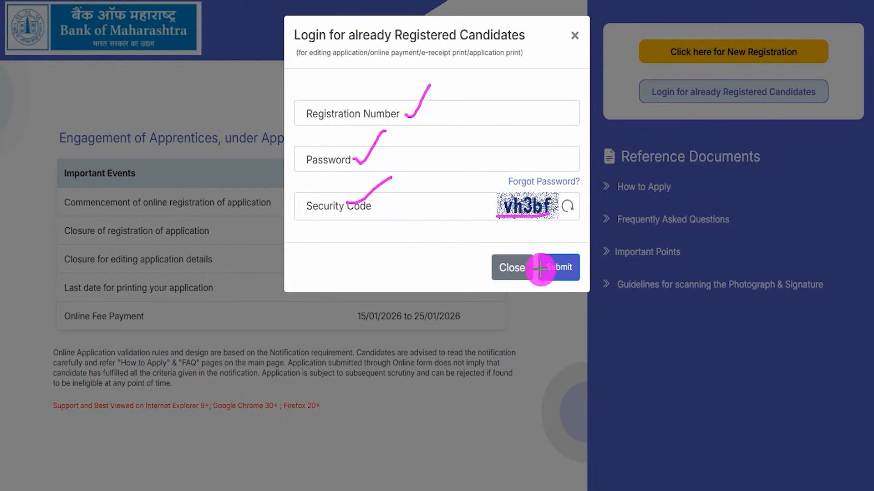
{"action": "left_click_drag", "start_coordinate": [591, 145], "coordinate": [574, 224]}
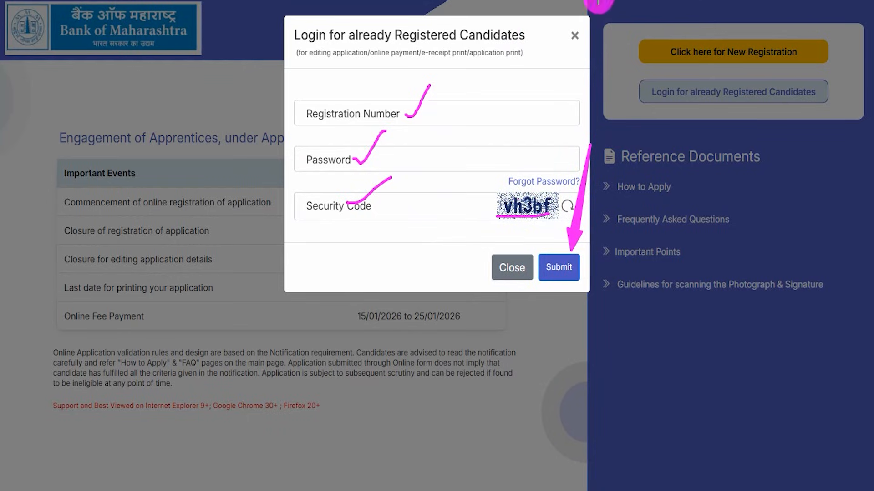
{"action": "key", "text": "Escape"}
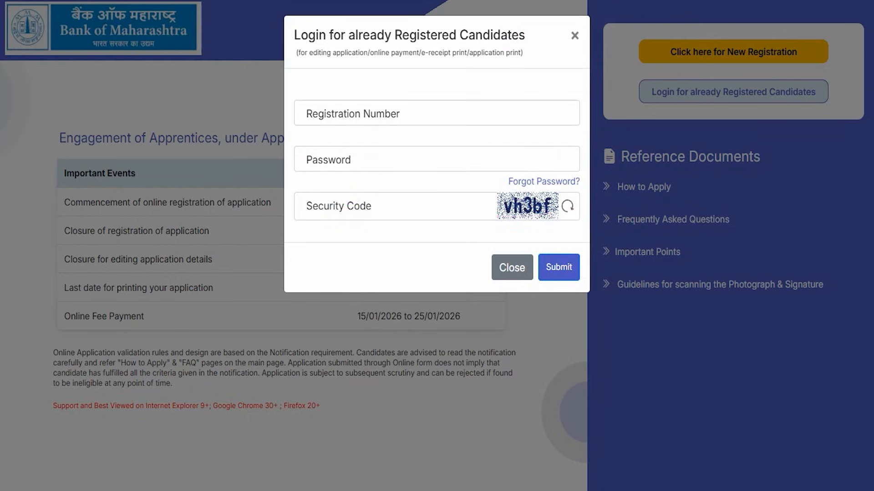
{"action": "left_click", "coordinate": [502, 269]}
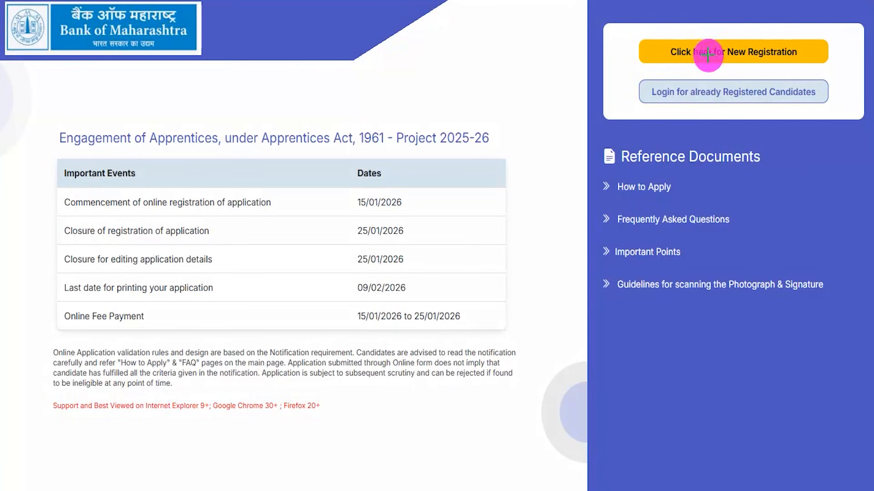
- Start a new registration on the Bank of Maharashtra apprentice application portal
{"action": "mouse_move", "coordinate": [625, 30]}
{"action": "left_mouse_down"}
{"action": "mouse_move", "coordinate": [669, 55]}
{"action": "mouse_move", "coordinate": [839, 72]}
{"action": "left_mouse_up"}
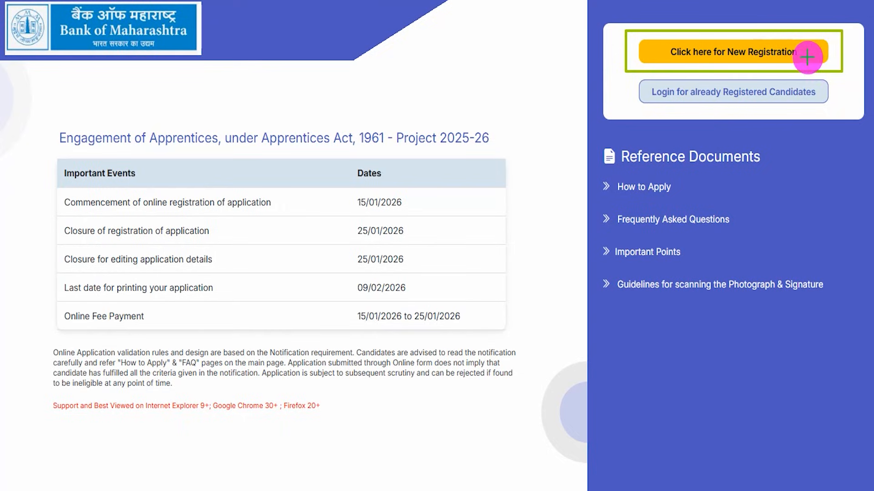
{"action": "left_click", "coordinate": [733, 52]}
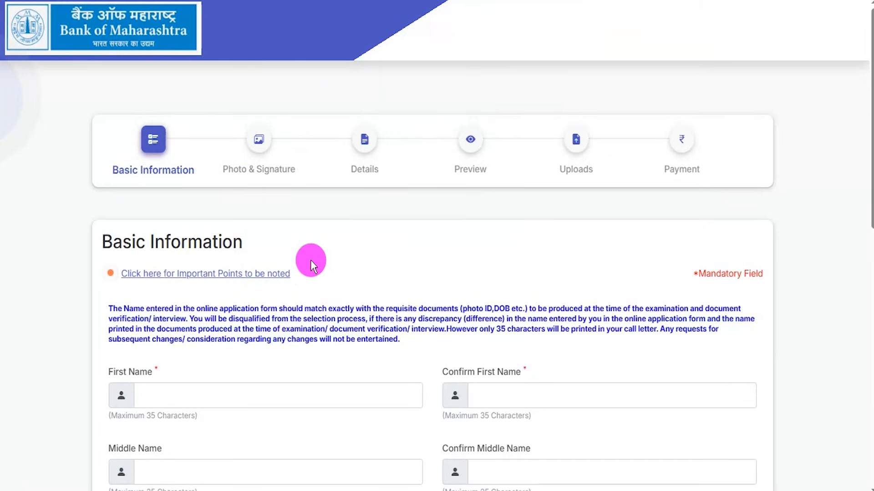
- Review the first, middle and last name fields, their confirmation fields and the Full Name field in Basic Information
{"action": "scroll", "coordinate": [283, 221], "scroll_direction": "down", "scroll_amount": 5}
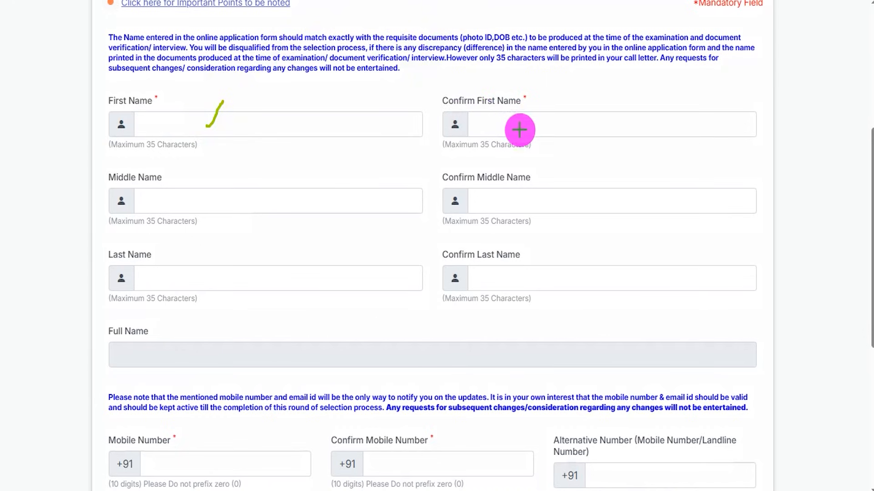
{"action": "left_click_drag", "start_coordinate": [536, 122], "coordinate": [565, 86]}
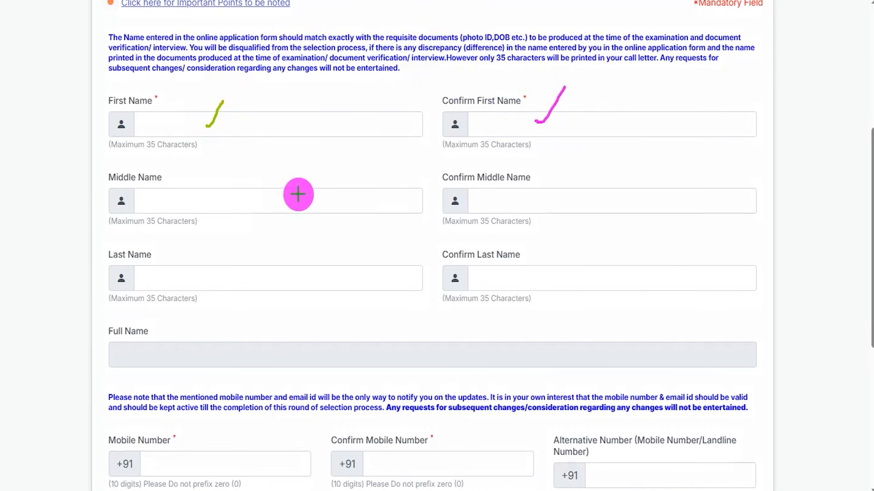
{"action": "left_click_drag", "start_coordinate": [175, 206], "coordinate": [269, 206]}
{"action": "left_click_drag", "start_coordinate": [473, 201], "coordinate": [537, 201]}
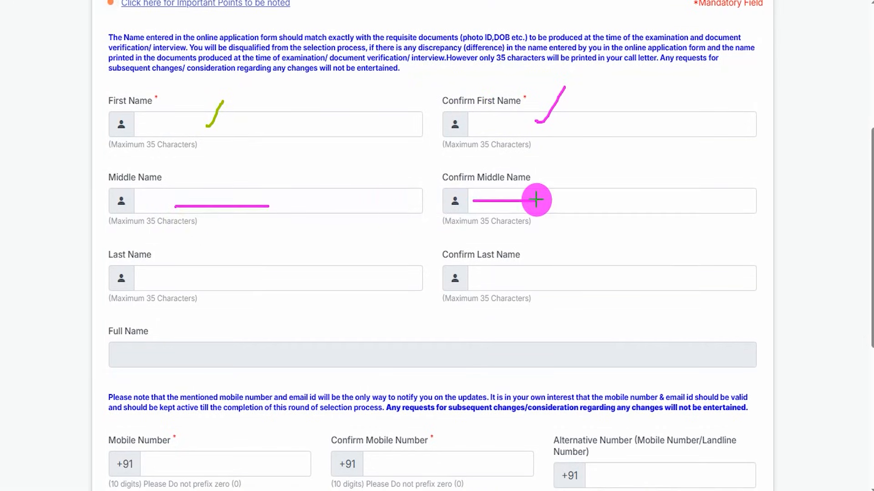
{"action": "left_click_drag", "start_coordinate": [178, 277], "coordinate": [211, 277]}
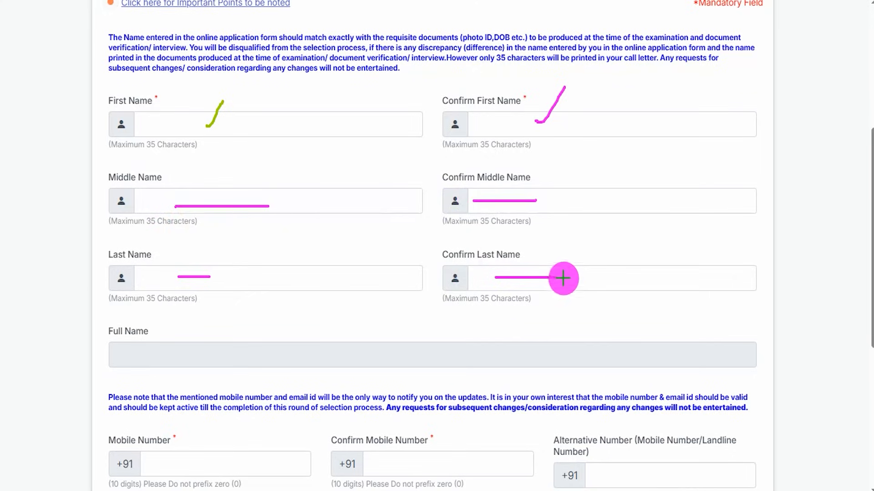
{"action": "left_click_drag", "start_coordinate": [196, 347], "coordinate": [244, 306]}
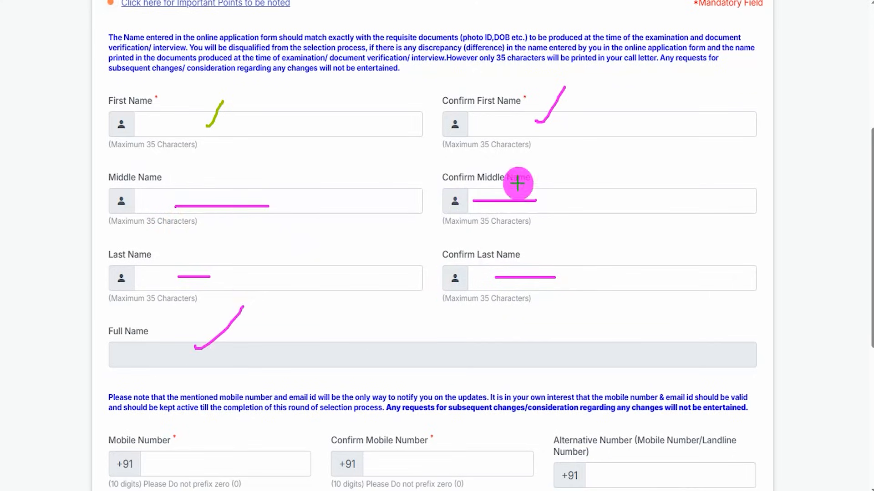
{"action": "key", "text": "Escape"}
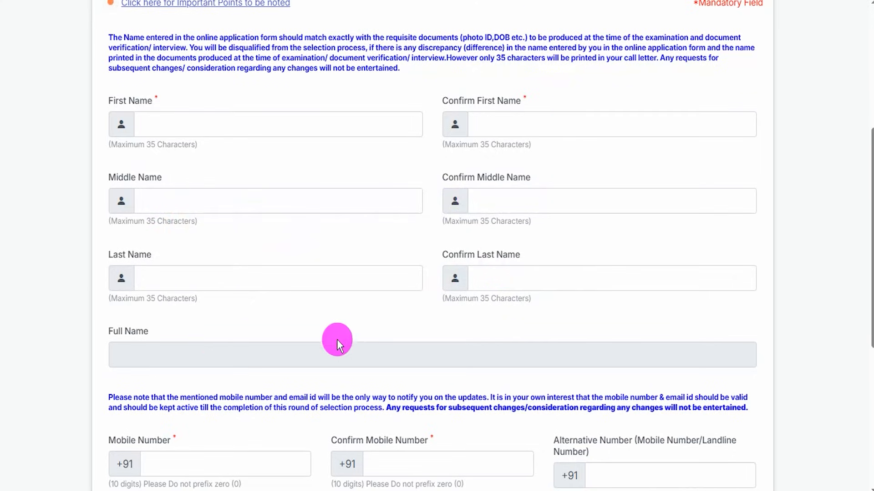
- Review the mobile, alternative number and Email ID fields, and select gmail.com as the email domain
{"action": "scroll", "coordinate": [337, 339], "scroll_direction": "down", "scroll_amount": 5}
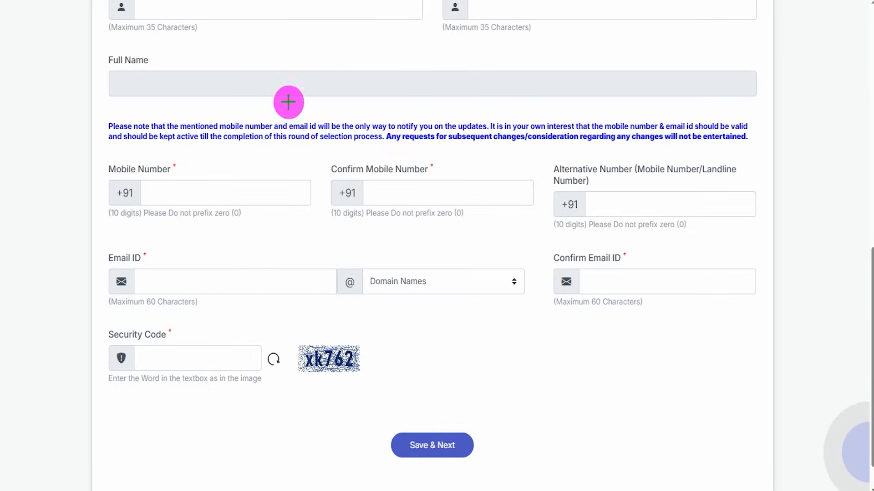
{"action": "left_click_drag", "start_coordinate": [236, 188], "coordinate": [264, 164]}
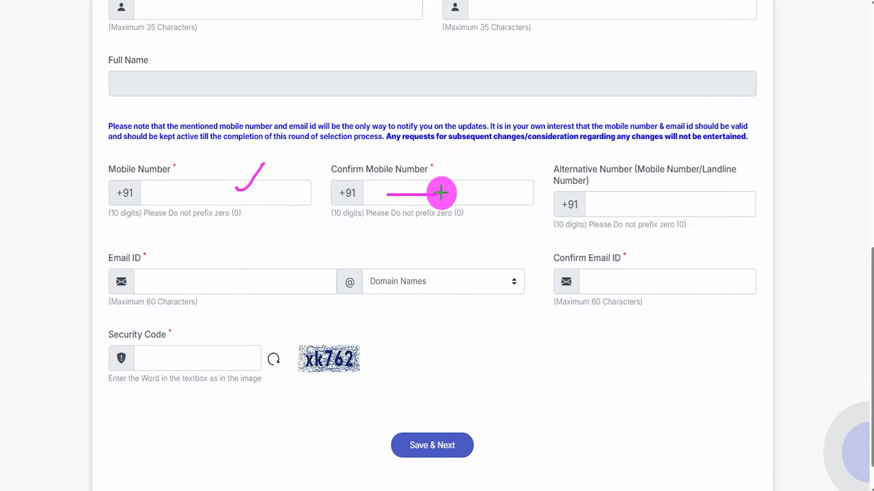
{"action": "left_click_drag", "start_coordinate": [440, 193], "coordinate": [442, 193]}
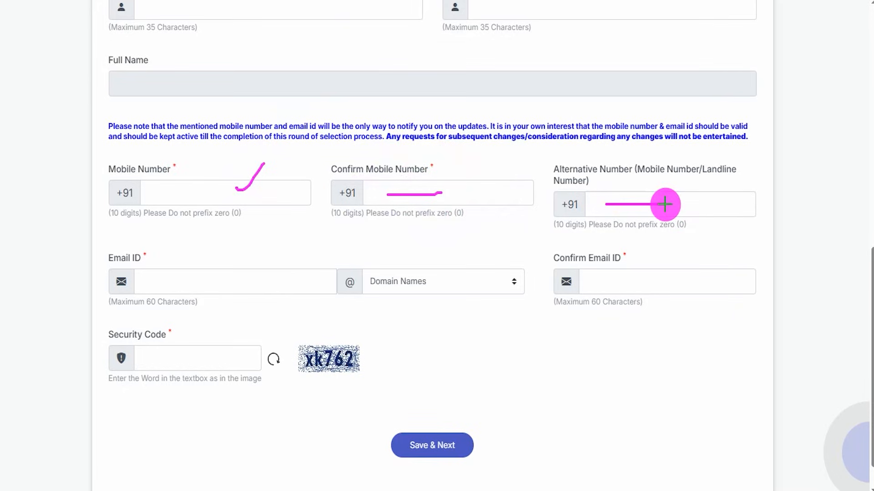
{"action": "left_click_drag", "start_coordinate": [681, 204], "coordinate": [707, 201]}
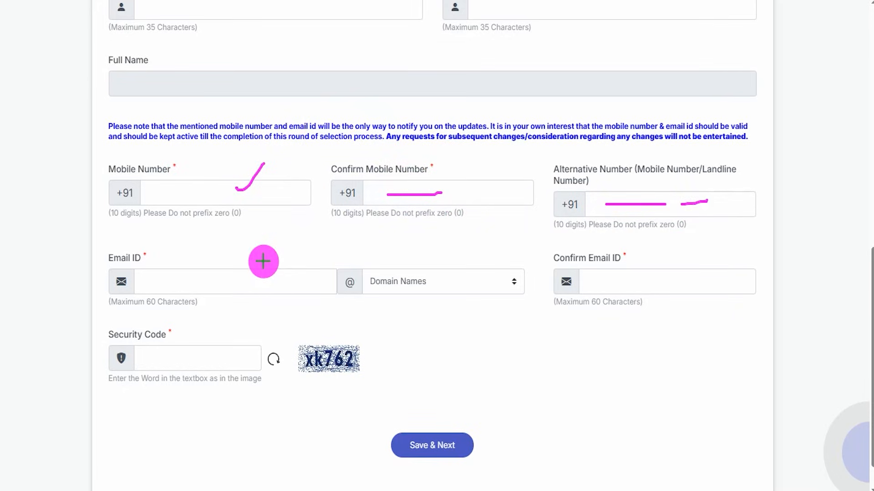
{"action": "left_click_drag", "start_coordinate": [197, 284], "coordinate": [235, 233]}
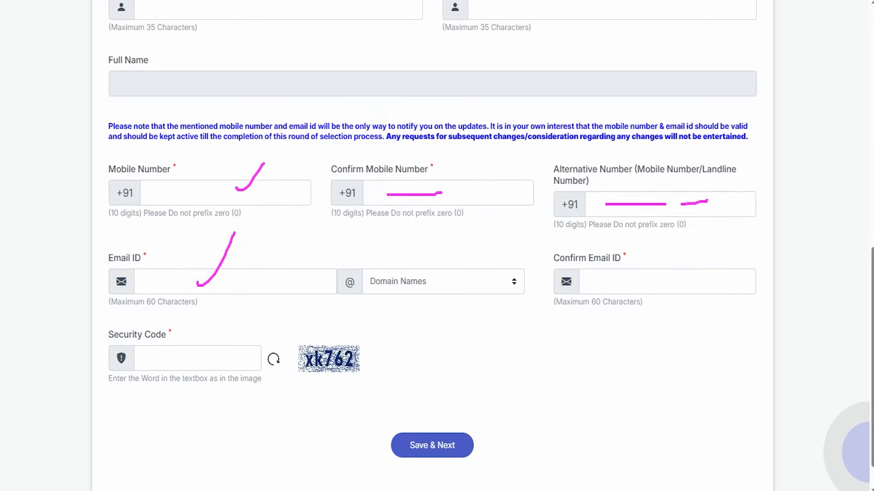
{"action": "left_click", "coordinate": [399, 283]}
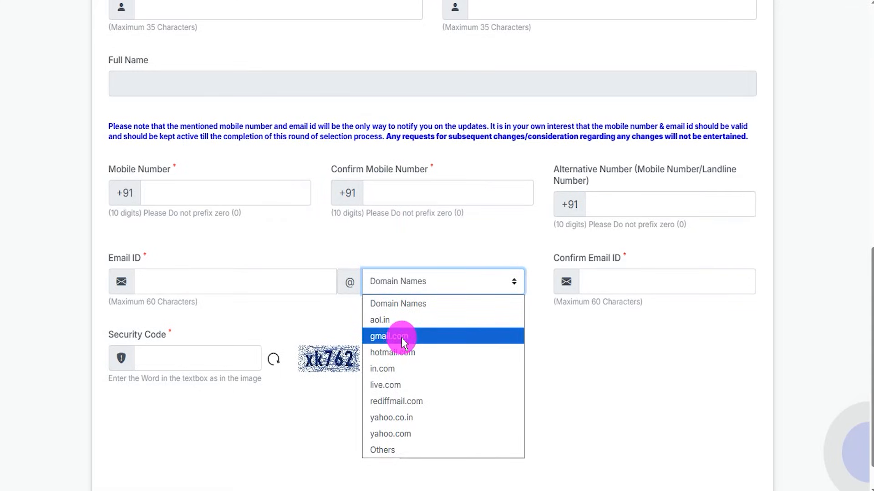
{"action": "left_click", "coordinate": [402, 338]}
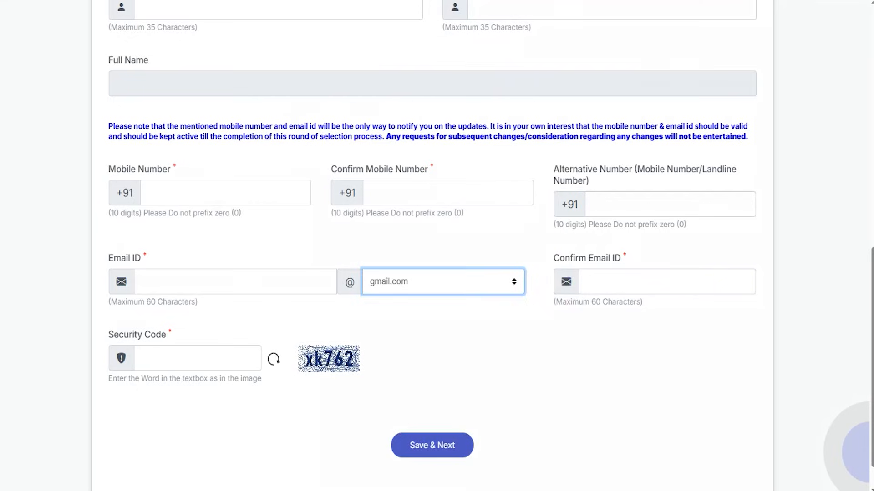
- Review the Confirm Email ID field, the Security Code entry and the form's Save & Next option
{"action": "left_click_drag", "start_coordinate": [626, 280], "coordinate": [651, 234]}
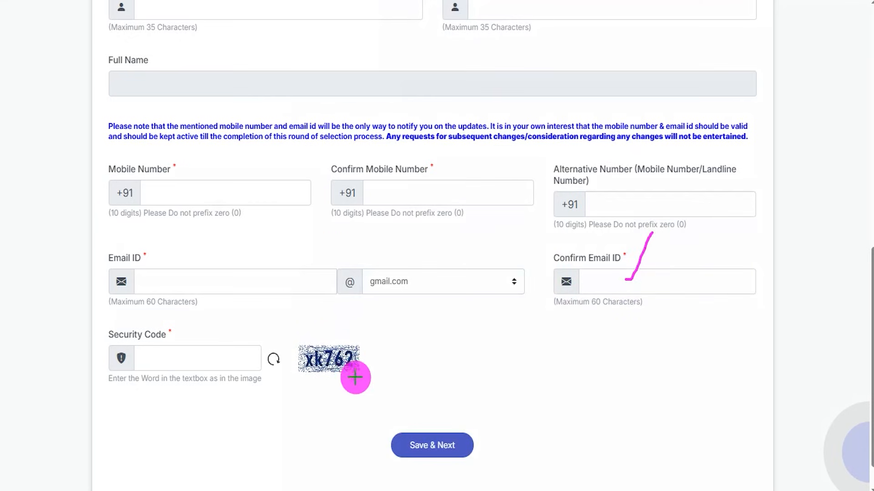
{"action": "left_click_drag", "start_coordinate": [303, 377], "coordinate": [400, 377]}
{"action": "left_click_drag", "start_coordinate": [209, 356], "coordinate": [259, 305]}
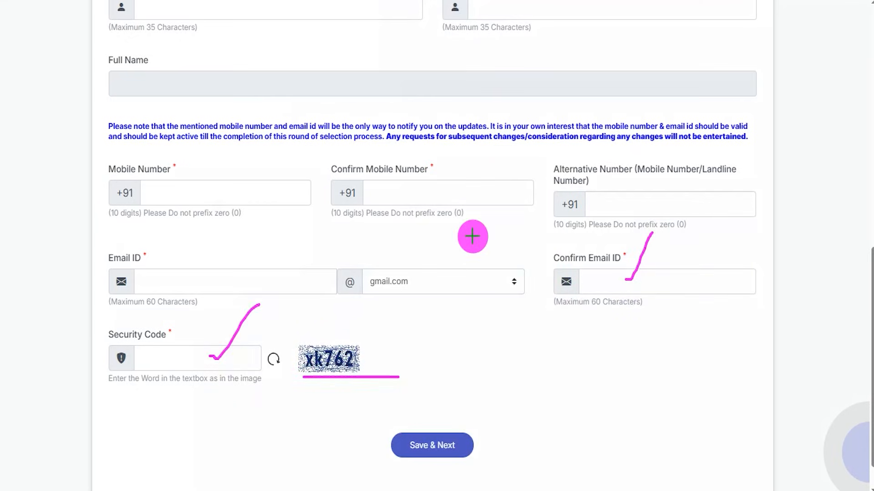
{"action": "left_click_drag", "start_coordinate": [623, 372], "coordinate": [472, 437]}
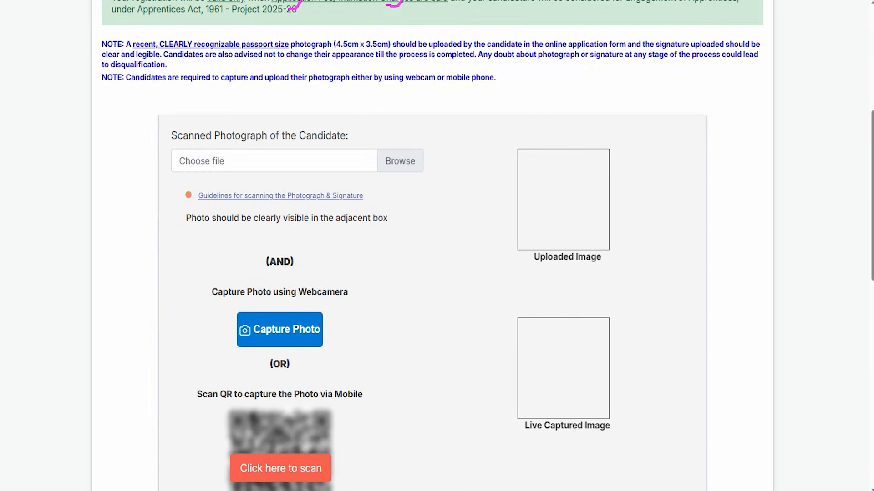
- Review the photograph upload, webcam and QR capture options, confirmation checkboxes and signature upload section of the Photo & Signature stage
{"action": "scroll", "coordinate": [405, 171], "scroll_direction": "down", "scroll_amount": 2}
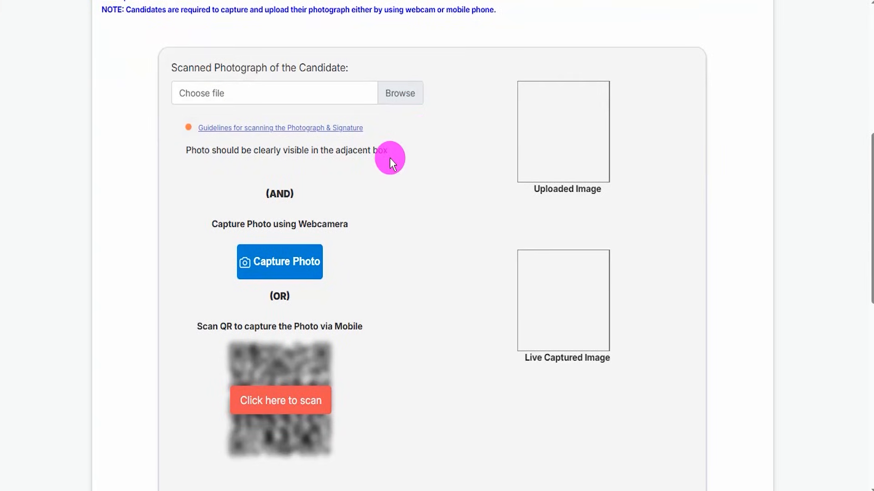
{"action": "left_click_drag", "start_coordinate": [573, 111], "coordinate": [603, 90]}
{"action": "left_click_drag", "start_coordinate": [323, 273], "coordinate": [368, 239]}
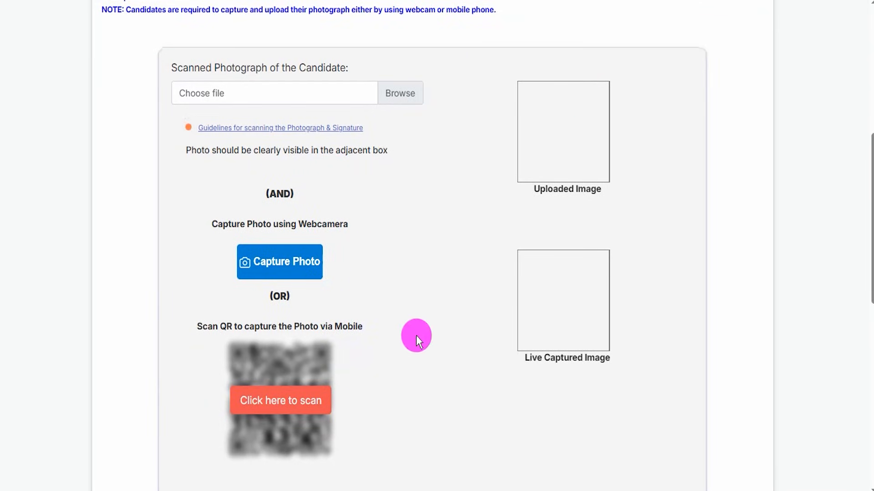
{"action": "scroll", "coordinate": [416, 335], "scroll_direction": "down", "scroll_amount": 4}
{"action": "scroll", "coordinate": [312, 409], "scroll_direction": "down", "scroll_amount": 3}
{"action": "scroll", "coordinate": [430, 229], "scroll_direction": "up", "scroll_amount": 5}
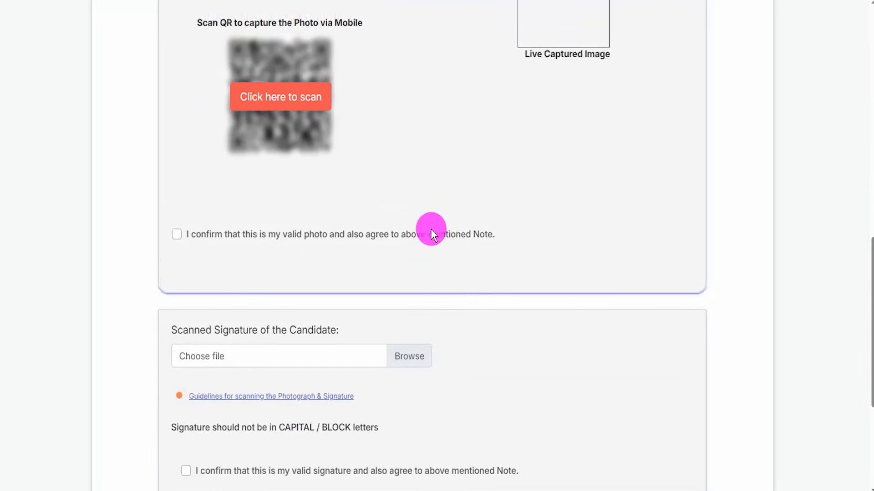
{"action": "scroll", "coordinate": [429, 227], "scroll_direction": "up", "scroll_amount": 1}
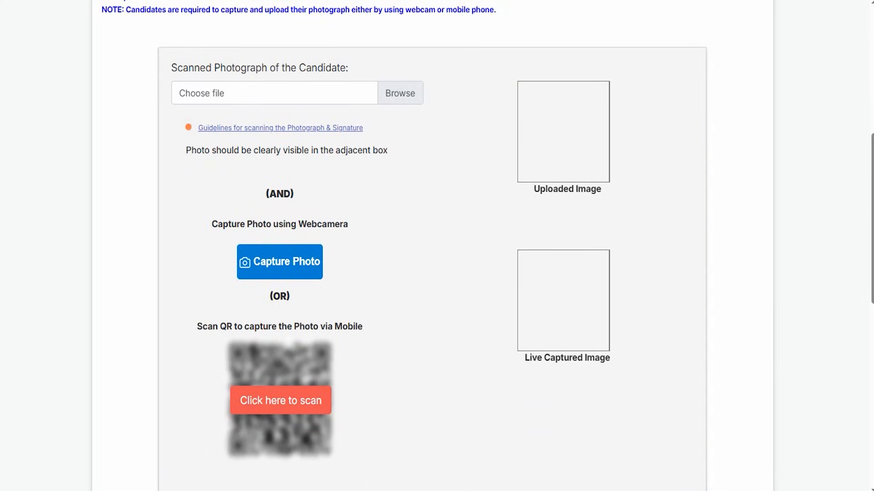
- Open the guidelines for scanning the photograph and signature, and read the photograph's file size and pixel dimension requirements
{"action": "left_click_drag", "start_coordinate": [177, 109], "coordinate": [383, 140]}
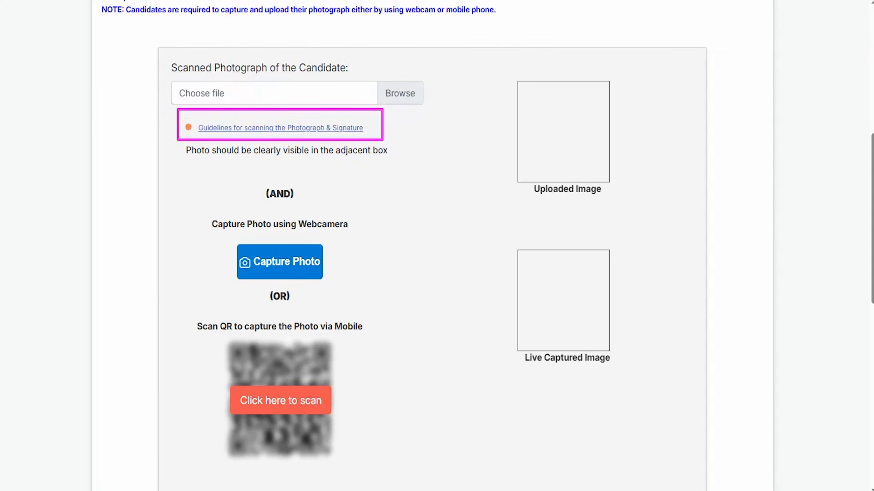
{"action": "key", "text": "Escape"}
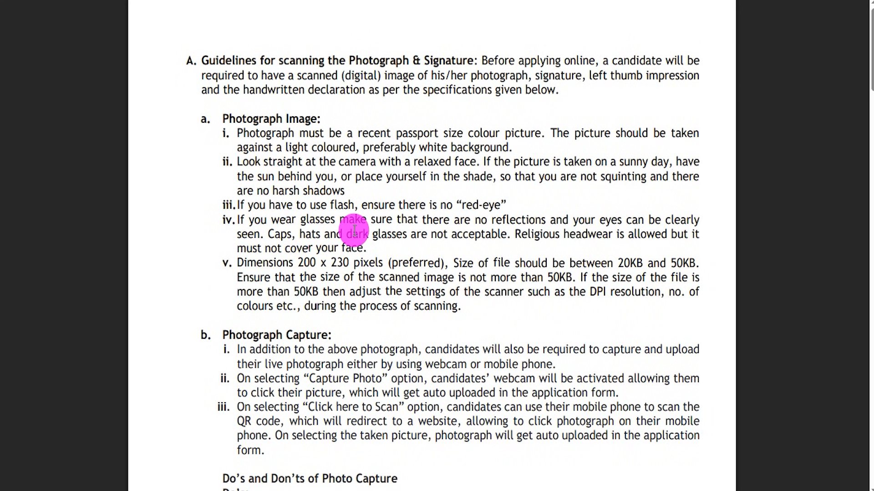
{"action": "left_click_drag", "start_coordinate": [616, 263], "coordinate": [694, 263]}
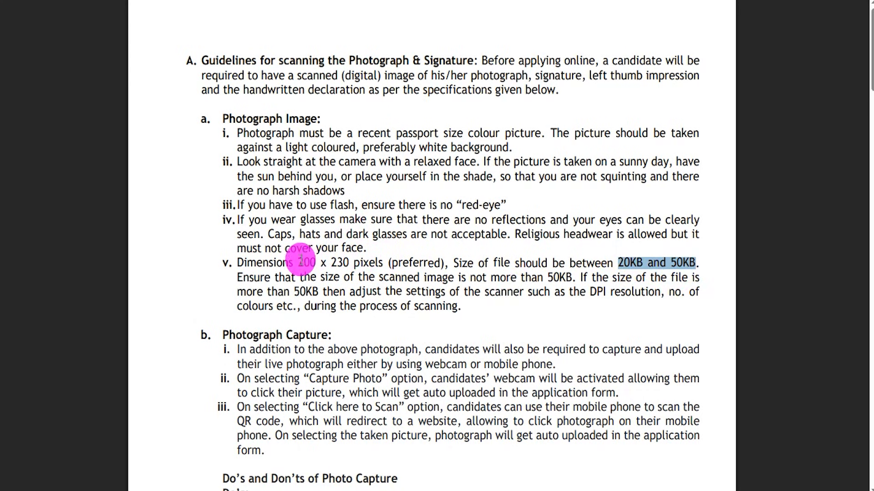
{"action": "left_click_drag", "start_coordinate": [299, 262], "coordinate": [379, 261]}
{"action": "scroll", "coordinate": [324, 262], "scroll_direction": "down", "scroll_amount": 3}
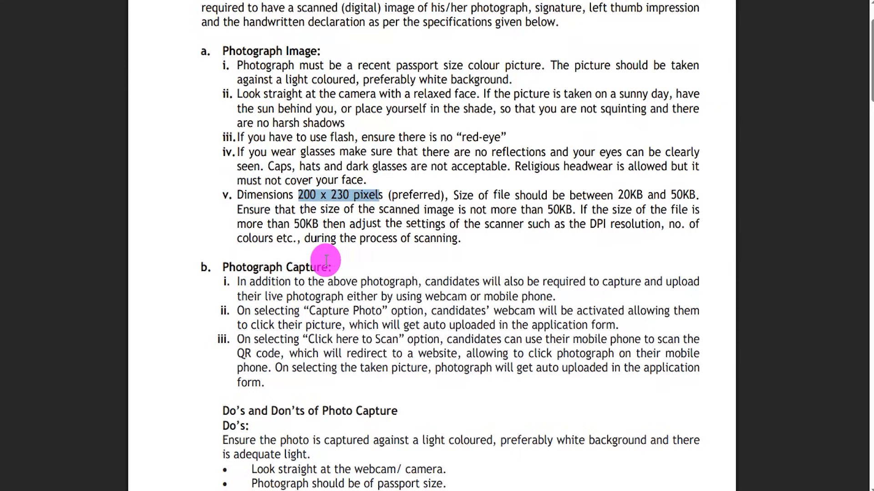
- Read the Photograph Capture rules on webcam and QR code capture, along with the Do's for taking the photo
{"action": "left_click_drag", "start_coordinate": [219, 267], "coordinate": [323, 269]}
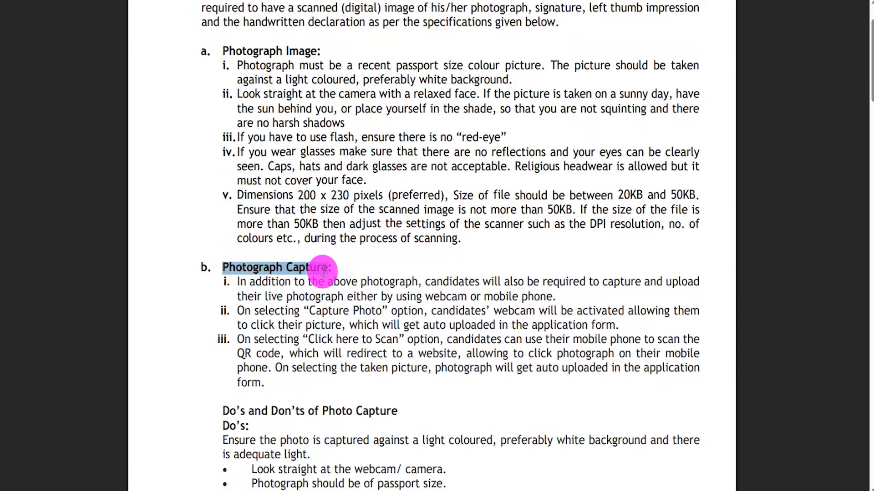
{"action": "scroll", "coordinate": [321, 267], "scroll_direction": "down", "scroll_amount": 5}
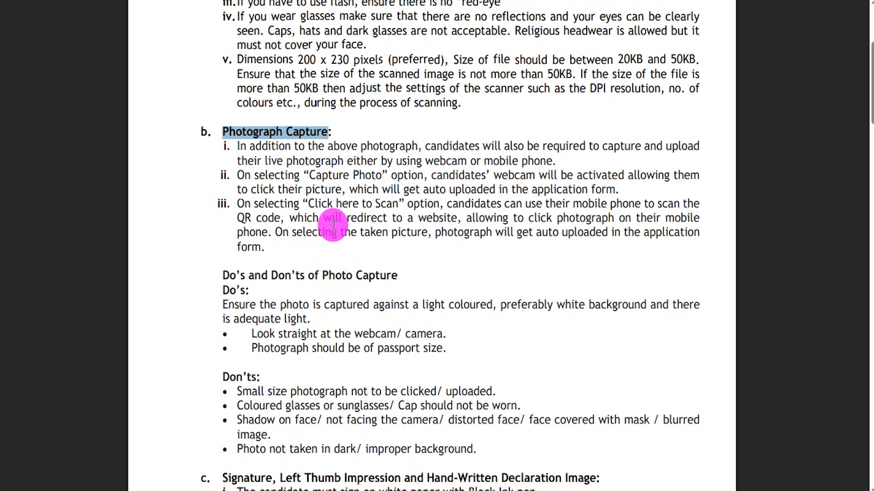
{"action": "left_click_drag", "start_coordinate": [295, 203], "coordinate": [444, 218]}
{"action": "left_click_drag", "start_coordinate": [292, 232], "coordinate": [418, 233]}
{"action": "left_click_drag", "start_coordinate": [278, 147], "coordinate": [335, 226]}
{"action": "left_click_drag", "start_coordinate": [252, 305], "coordinate": [331, 335]}
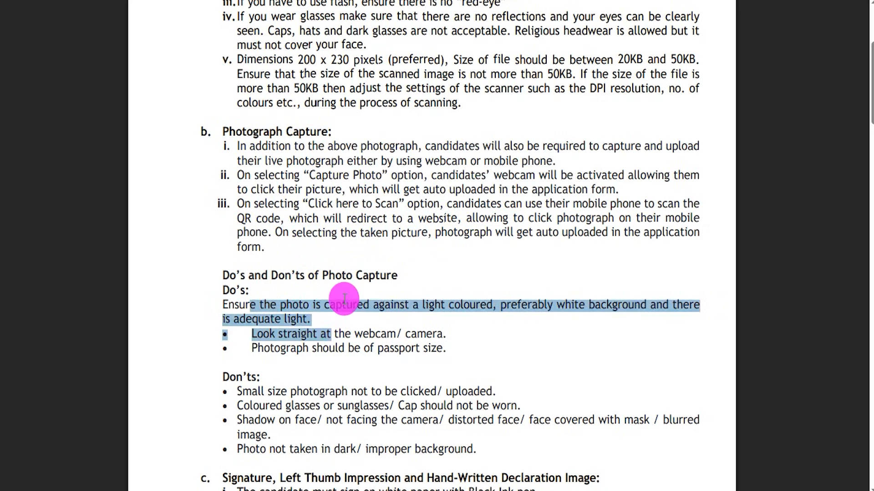
- Read the Don'ts of photo capture and the signature image's file size and pixel dimension requirements
{"action": "scroll", "coordinate": [319, 309], "scroll_direction": "down", "scroll_amount": 3}
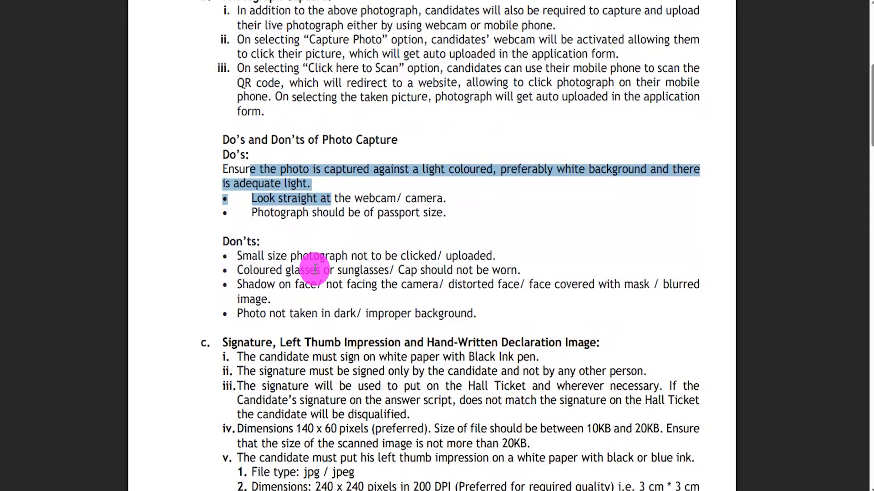
{"action": "left_click_drag", "start_coordinate": [587, 429], "coordinate": [644, 430]}
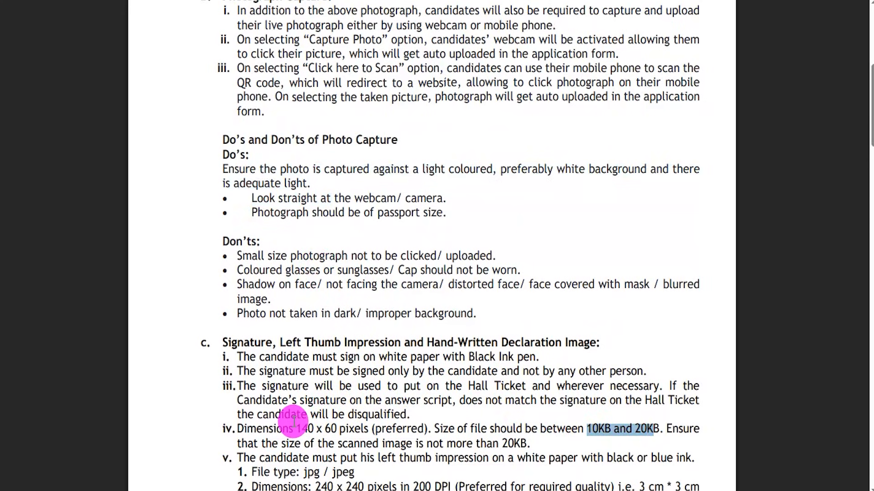
{"action": "left_click_drag", "start_coordinate": [296, 429], "coordinate": [343, 432]}
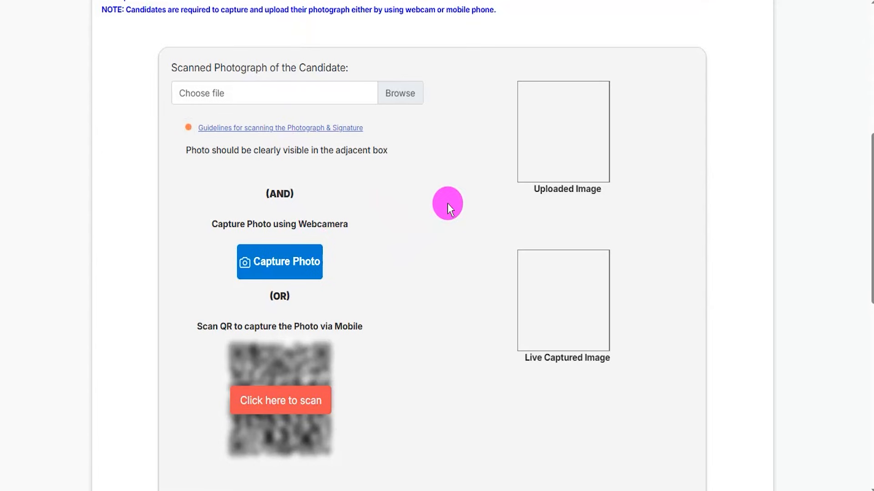
- Point out the scanned photograph upload, Uploaded Image box, webcam capture and QR scan options with freehand pen marks
{"action": "left_click_drag", "start_coordinate": [416, 88], "coordinate": [452, 56]}
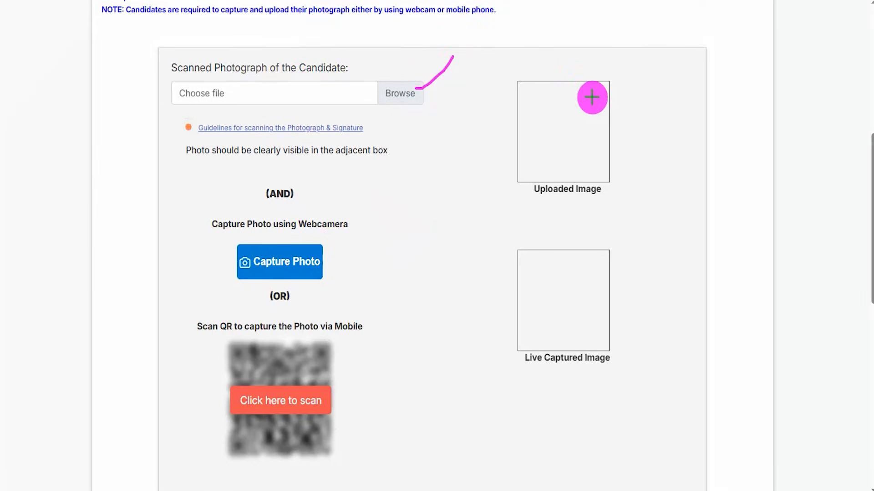
{"action": "left_click_drag", "start_coordinate": [602, 115], "coordinate": [647, 67]}
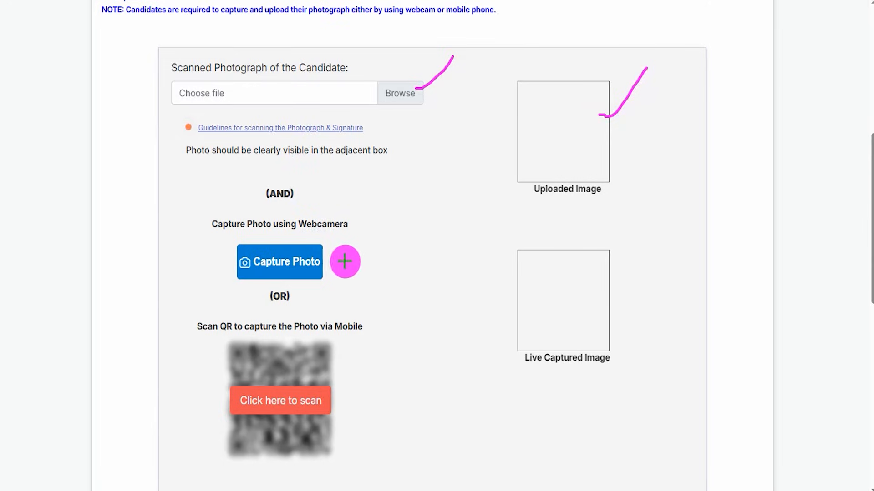
{"action": "left_click_drag", "start_coordinate": [323, 252], "coordinate": [378, 204]}
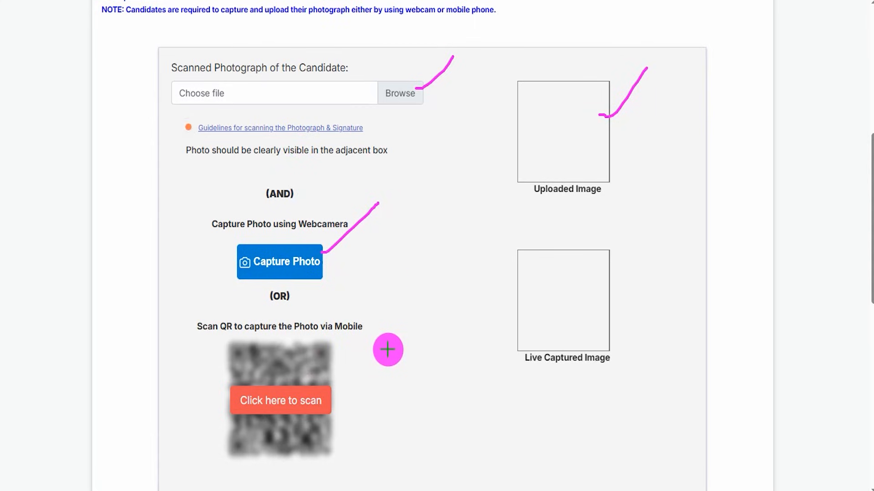
{"action": "mouse_move", "coordinate": [335, 401]}
{"action": "left_mouse_down"}
{"action": "mouse_move", "coordinate": [378, 358]}
{"action": "mouse_move", "coordinate": [335, 363]}
{"action": "mouse_move", "coordinate": [372, 323]}
{"action": "left_mouse_up"}
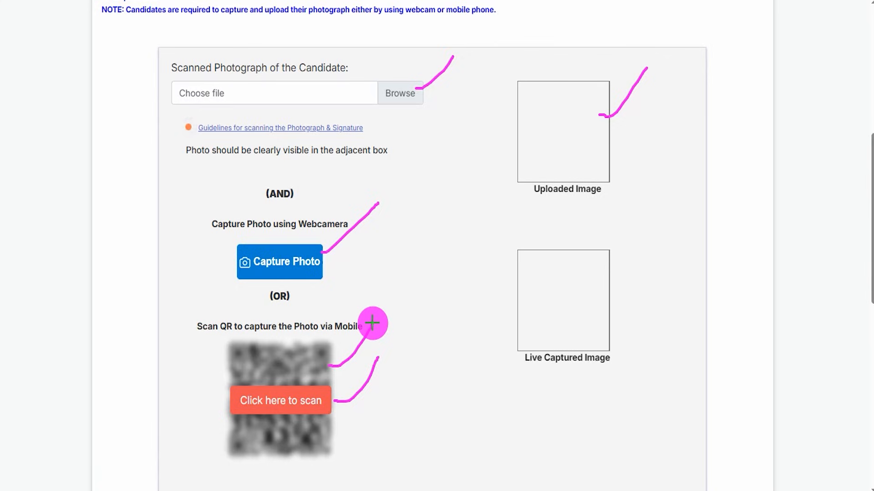
{"action": "left_click_drag", "start_coordinate": [337, 427], "coordinate": [368, 412]}
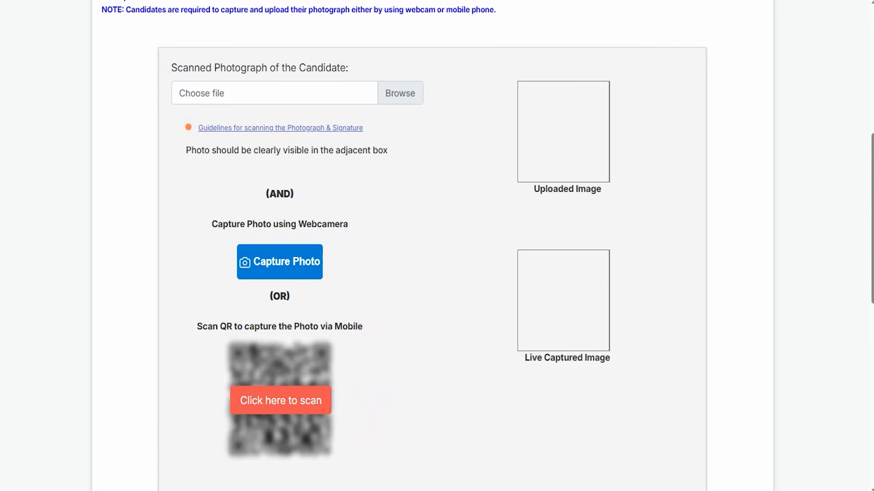
- Confirm that the photo is valid and agree to the note in the photograph section
{"action": "scroll", "coordinate": [425, 337], "scroll_direction": "down", "scroll_amount": 4}
{"action": "left_click", "coordinate": [177, 335]}
- Point out the signature upload, its confirmation checkbox and the Next option with pen marks, and proceed to the Details stage
{"action": "scroll", "coordinate": [326, 301], "scroll_direction": "down", "scroll_amount": 5}
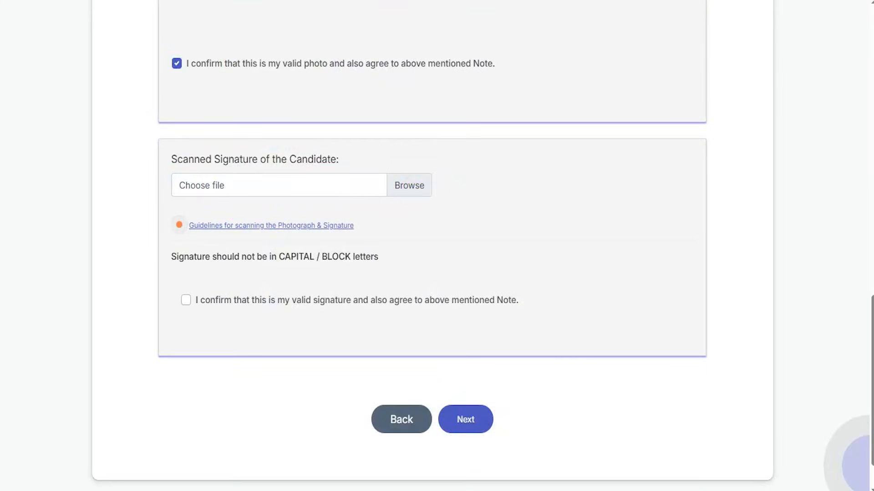
{"action": "left_click_drag", "start_coordinate": [423, 182], "coordinate": [455, 141]}
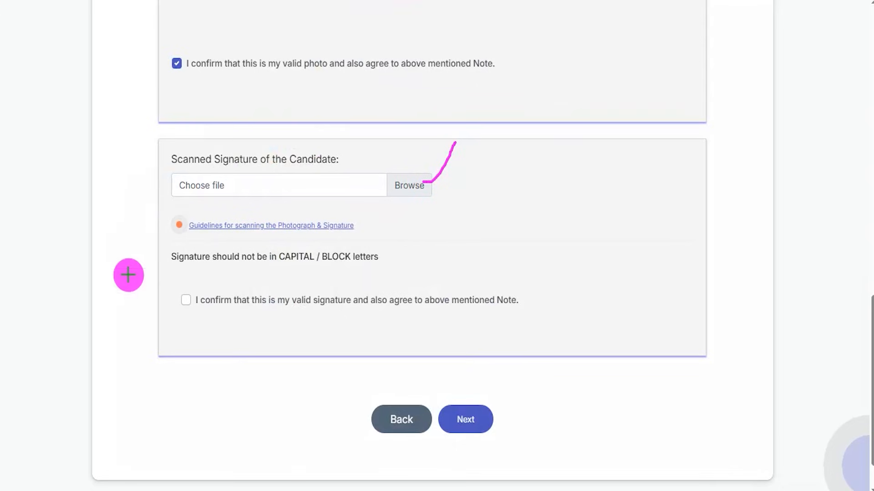
{"action": "left_click_drag", "start_coordinate": [394, 207], "coordinate": [539, 204]}
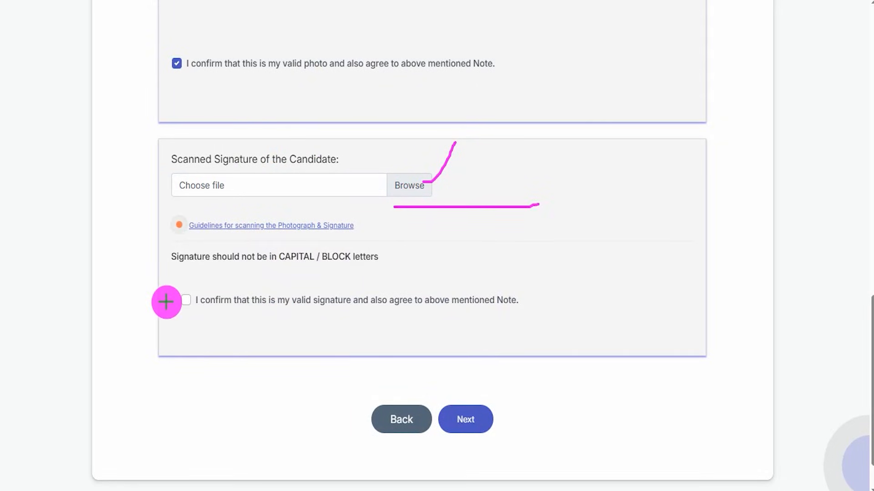
{"action": "left_click_drag", "start_coordinate": [184, 301], "coordinate": [220, 267]}
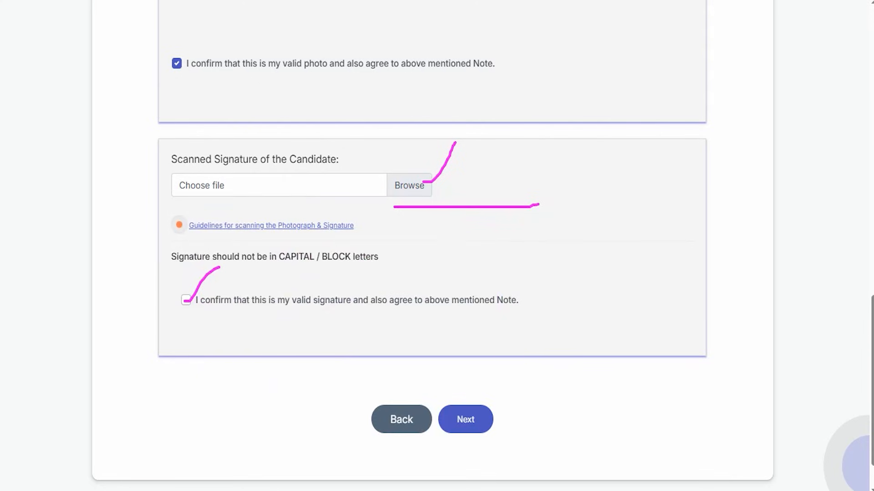
{"action": "mouse_move", "coordinate": [606, 275]}
{"action": "left_mouse_down"}
{"action": "mouse_move", "coordinate": [511, 370]}
{"action": "mouse_move", "coordinate": [489, 408]}
{"action": "left_mouse_up"}
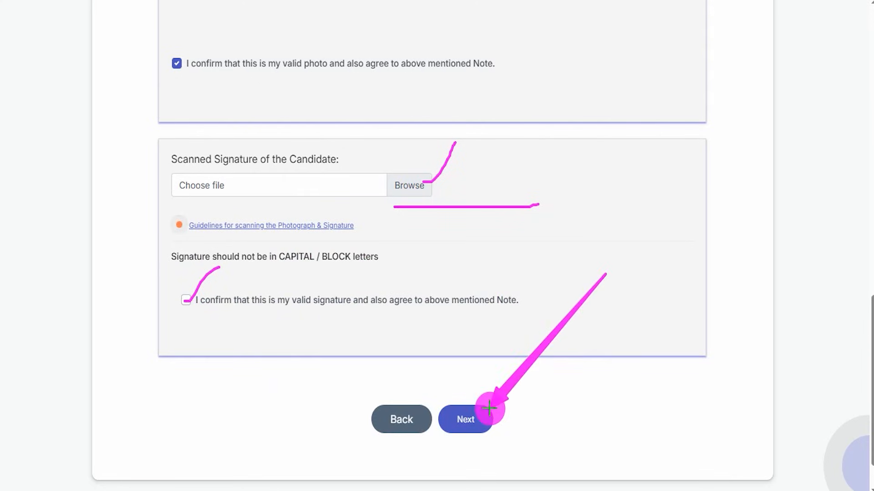
{"action": "left_click", "coordinate": [486, 409]}
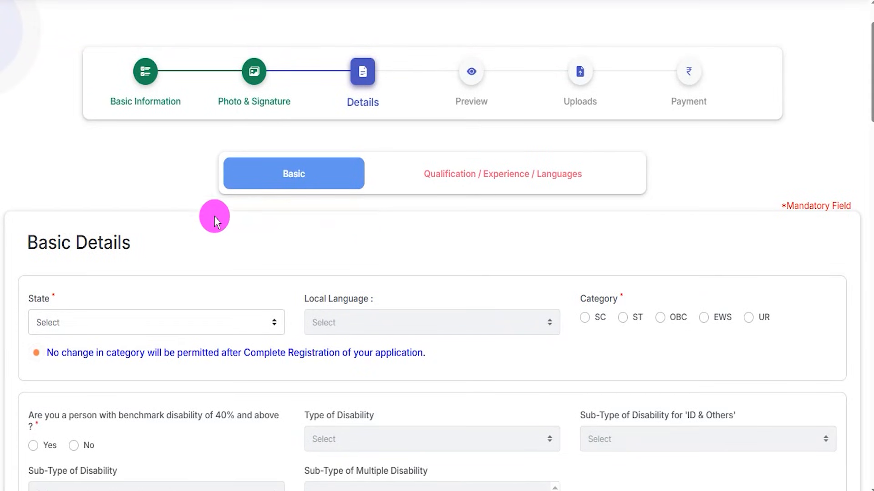
- Set the state to UTTAR PRADESH, the local language to Hindi and the category to SC in Basic Details
{"action": "scroll", "coordinate": [202, 228], "scroll_direction": "down", "scroll_amount": 5}
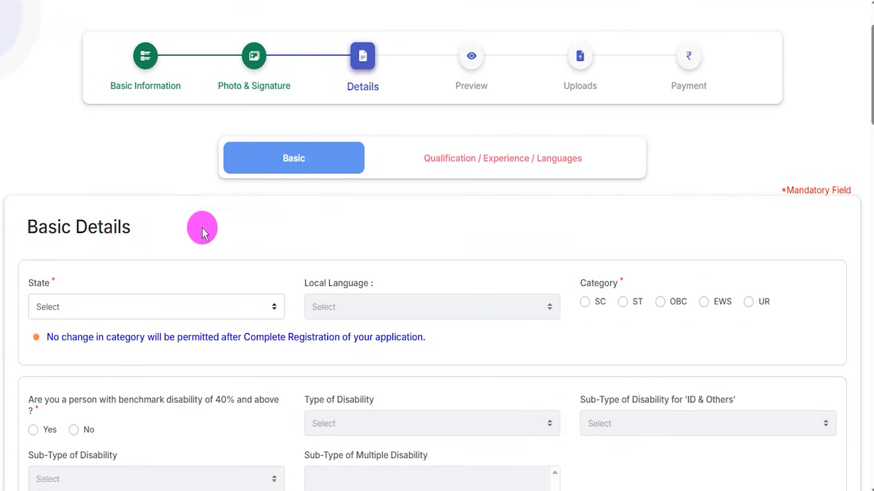
{"action": "left_click", "coordinate": [208, 118]}
{"action": "scroll", "coordinate": [136, 253], "scroll_direction": "down", "scroll_amount": 4}
{"action": "left_click", "coordinate": [98, 417]}
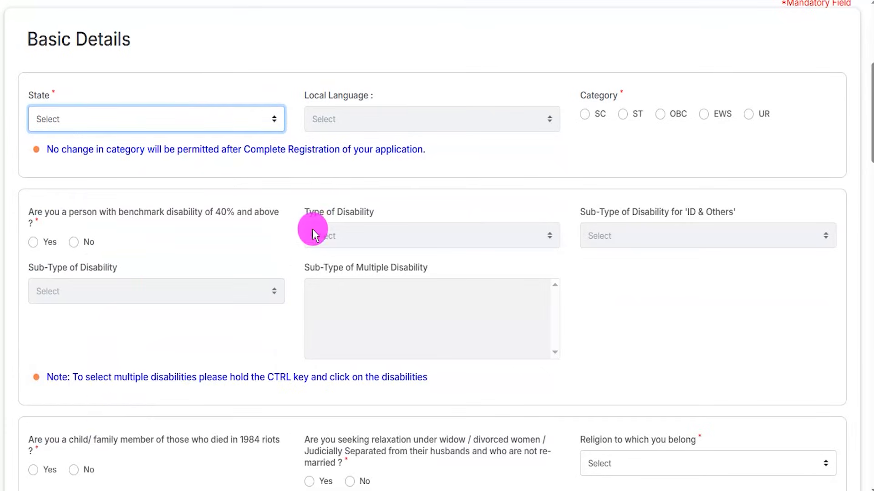
{"action": "left_click", "coordinate": [373, 114]}
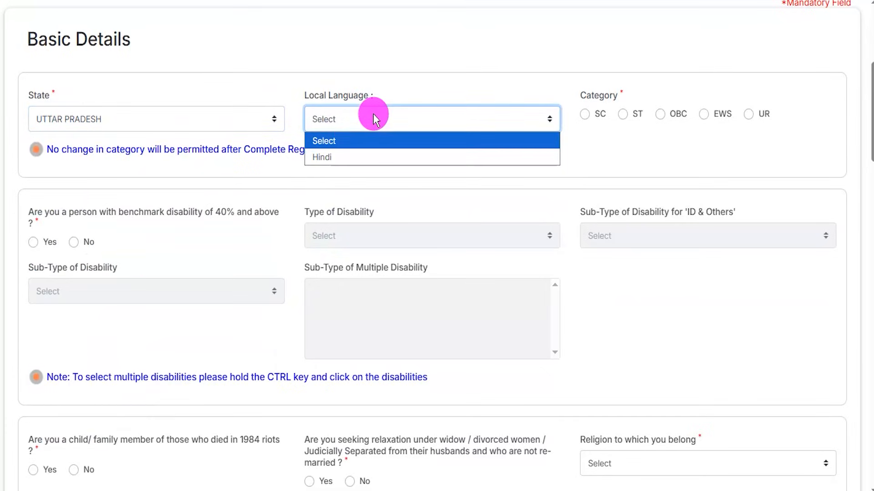
{"action": "left_click", "coordinate": [332, 158]}
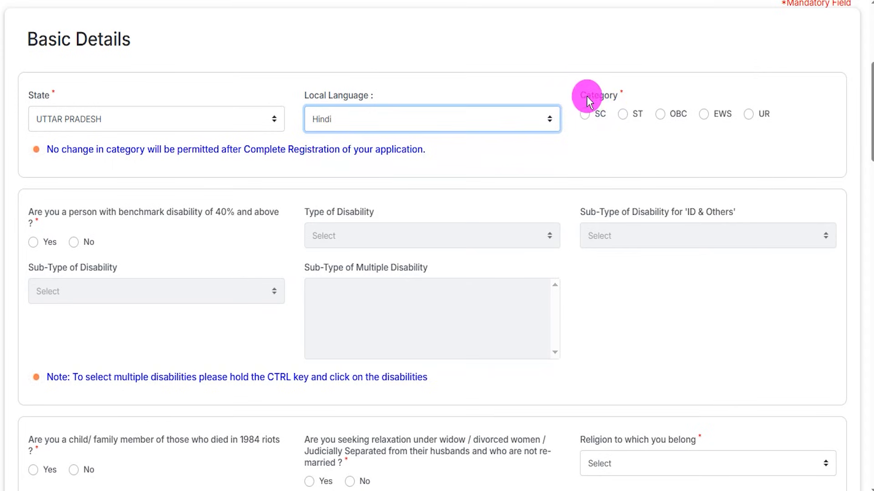
{"action": "left_click", "coordinate": [585, 114]}
{"action": "left_click", "coordinate": [551, 125]}
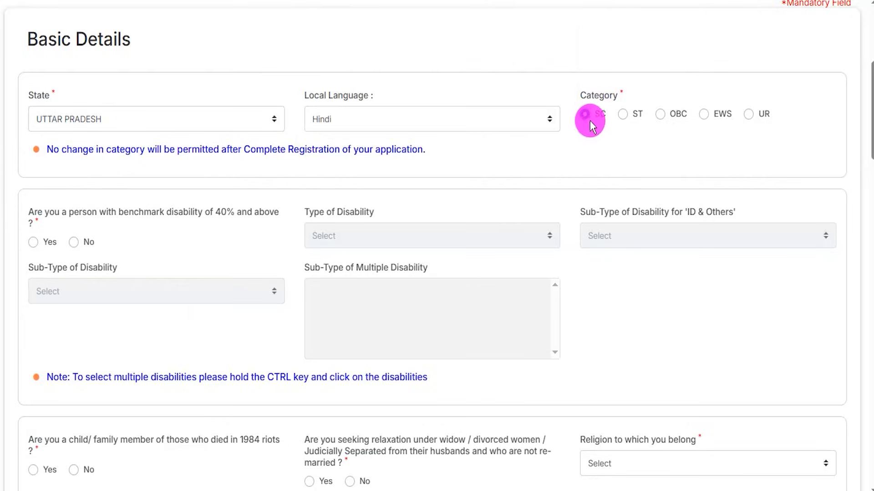
- Try answering Yes to the benchmark disability question with VI as the type and Blindness as the sub-type
{"action": "scroll", "coordinate": [289, 219], "scroll_direction": "down", "scroll_amount": 2}
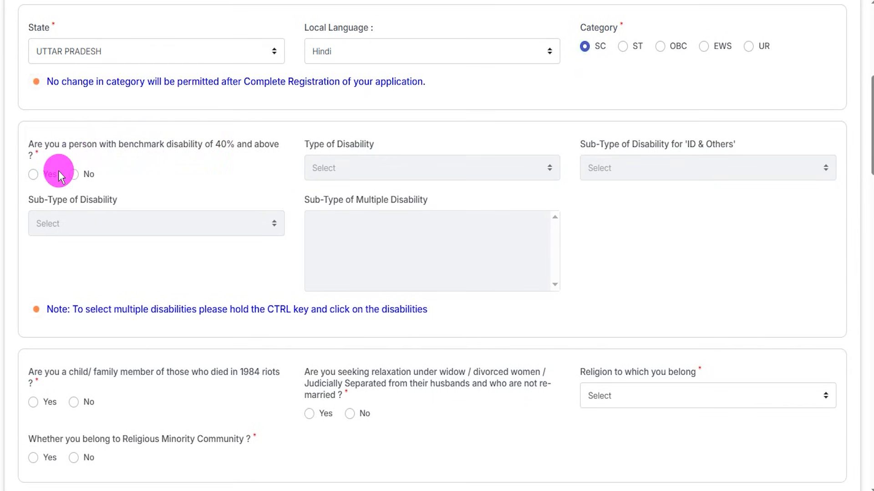
{"action": "left_click", "coordinate": [33, 175]}
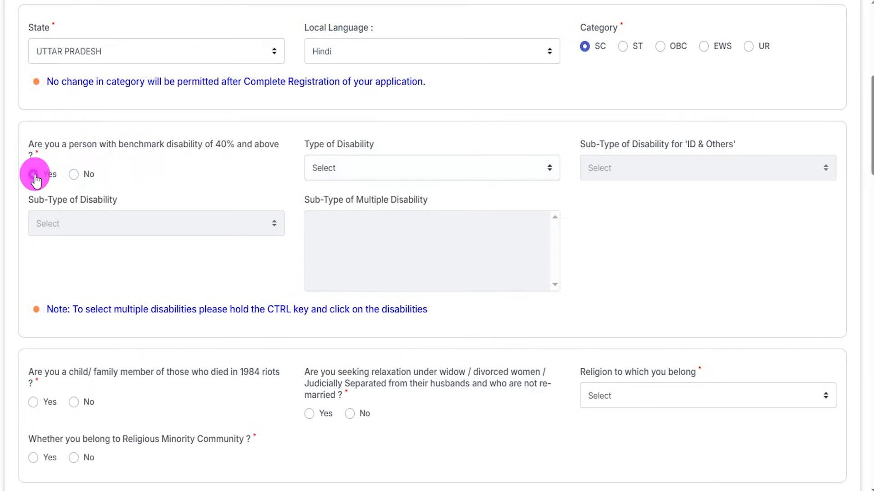
{"action": "left_click", "coordinate": [321, 166]}
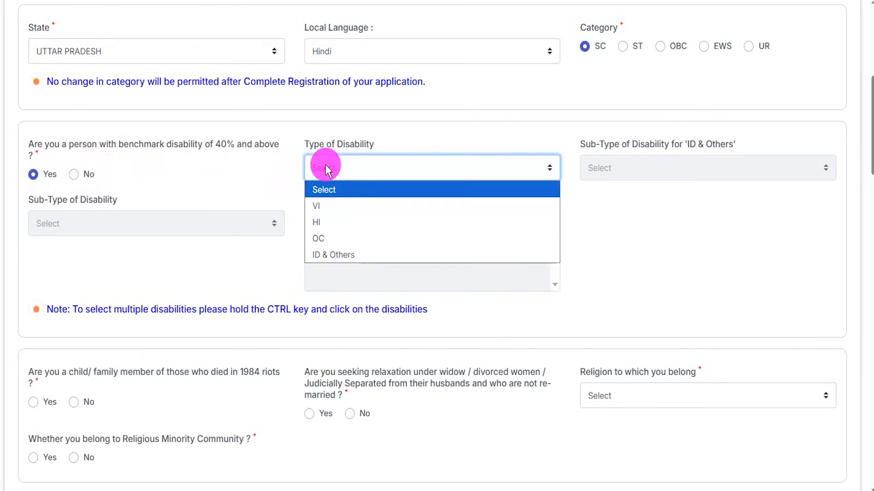
{"action": "left_click", "coordinate": [317, 203]}
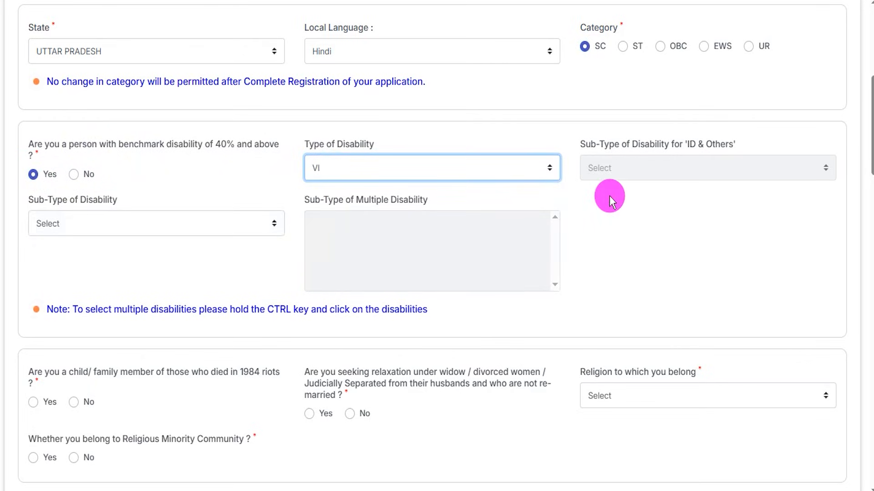
{"action": "left_click", "coordinate": [129, 225]}
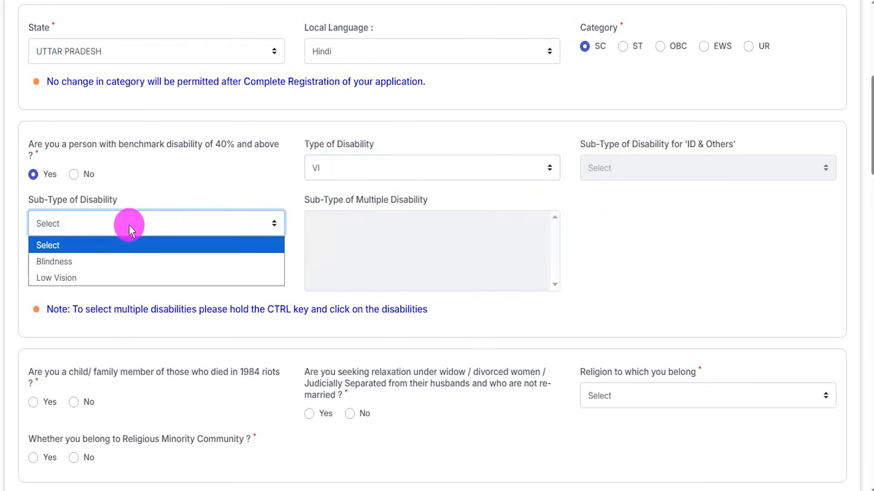
{"action": "left_click", "coordinate": [108, 258]}
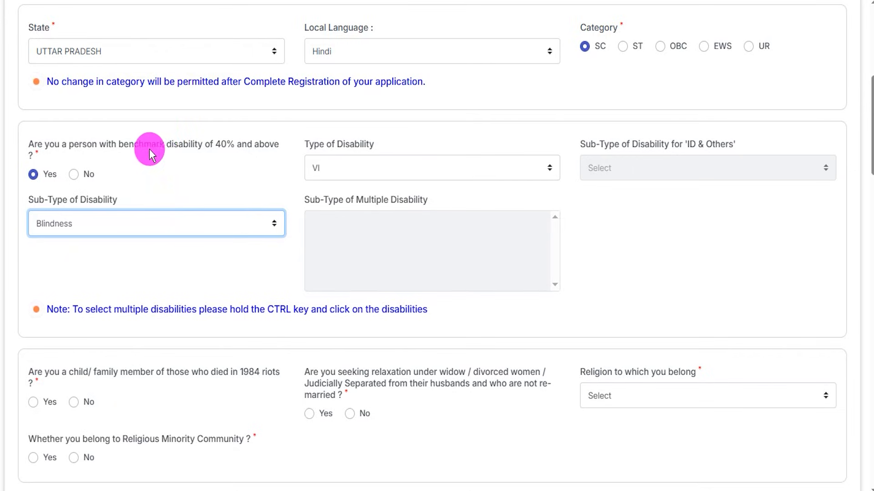
- Answer No to the benchmark disability, 1984 riots, religious minority and widow/divorced relaxation questions, and select Hindu as the religion
{"action": "left_click", "coordinate": [73, 174]}
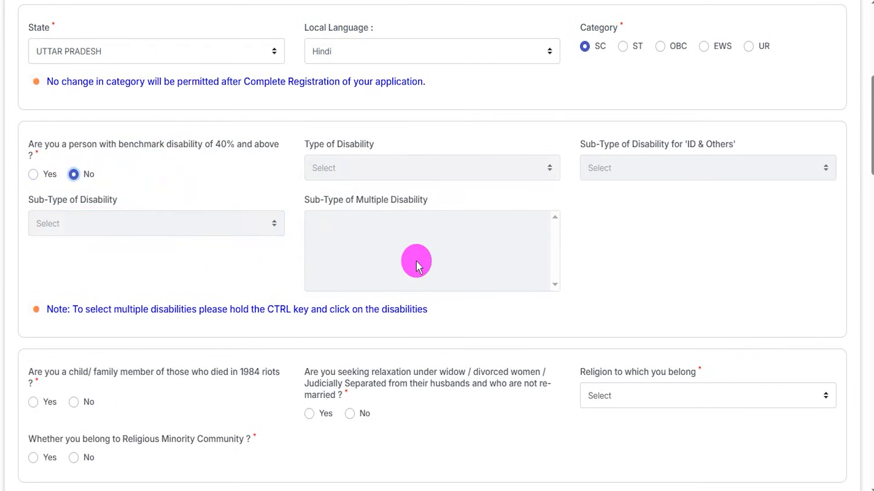
{"action": "scroll", "coordinate": [184, 289], "scroll_direction": "down", "scroll_amount": 3}
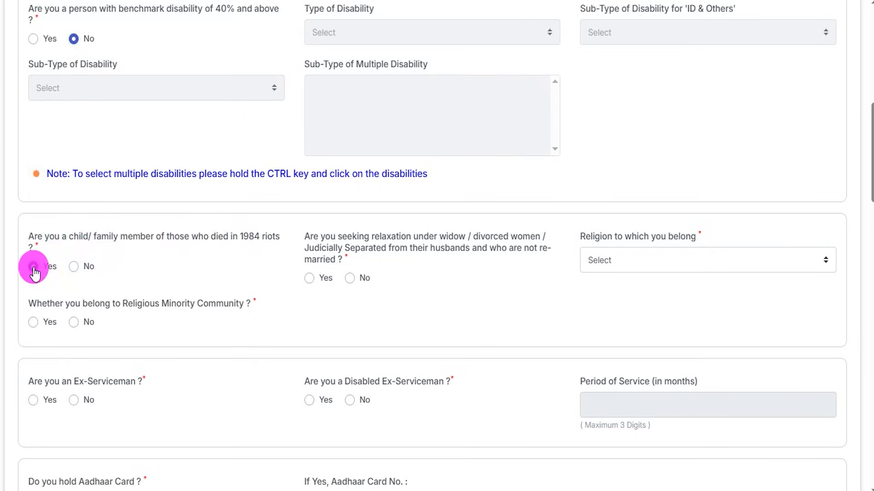
{"action": "left_click", "coordinate": [73, 267]}
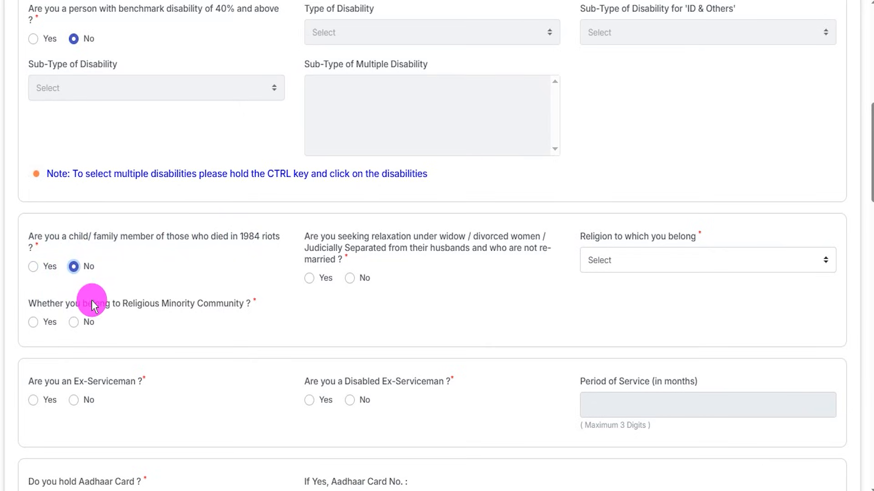
{"action": "left_click", "coordinate": [34, 322]}
{"action": "left_click", "coordinate": [74, 322]}
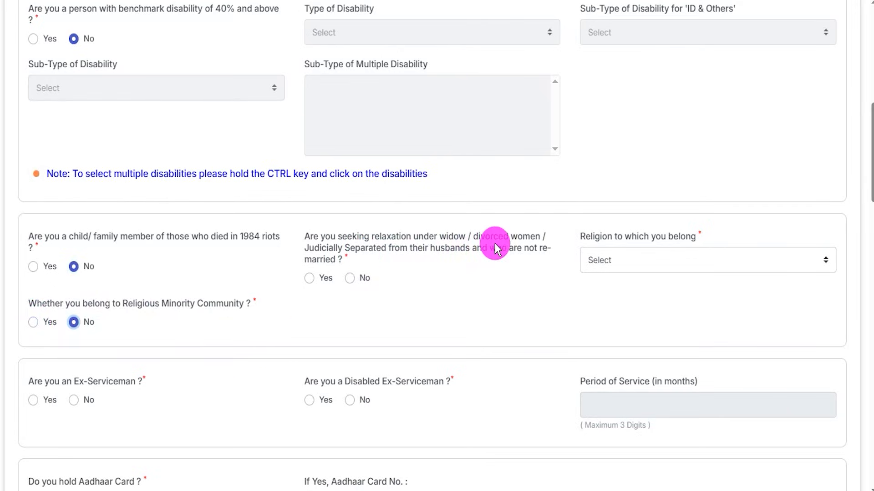
{"action": "left_click", "coordinate": [310, 279]}
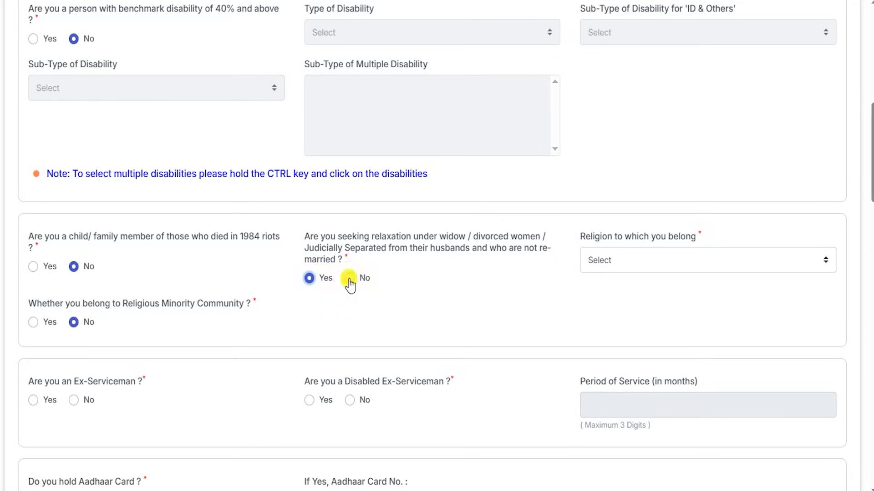
{"action": "left_click", "coordinate": [618, 264]}
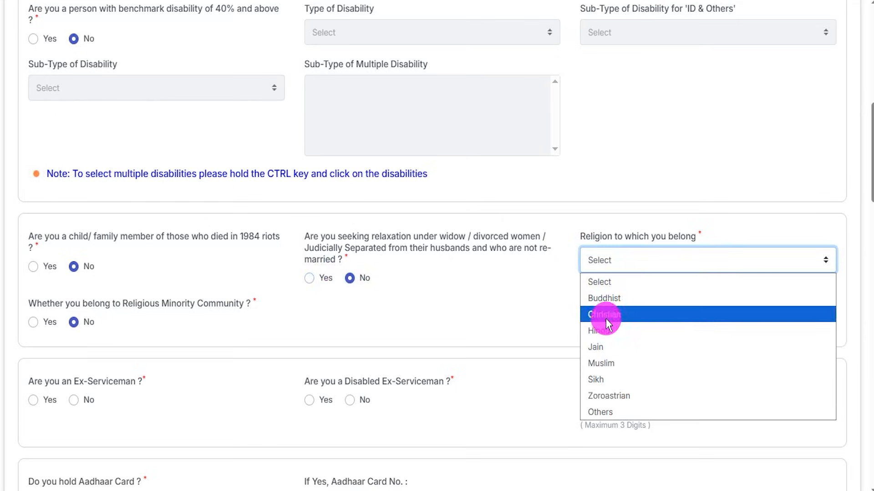
{"action": "left_click", "coordinate": [607, 332]}
- Answer No to both the Ex-Serviceman and the Disabled Ex-Serviceman questions
{"action": "scroll", "coordinate": [275, 318], "scroll_direction": "down", "scroll_amount": 3}
{"action": "left_click", "coordinate": [87, 246]}
{"action": "scroll", "coordinate": [98, 244], "scroll_direction": "down", "scroll_amount": 3}
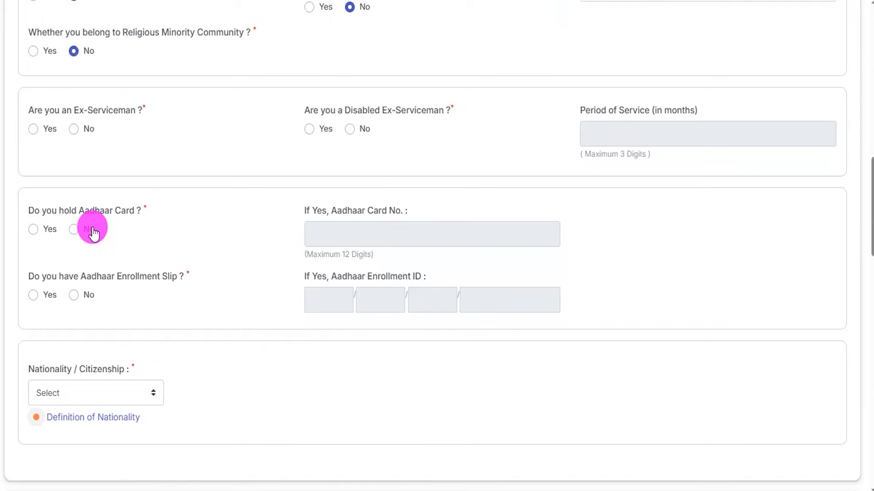
{"action": "left_click", "coordinate": [34, 130]}
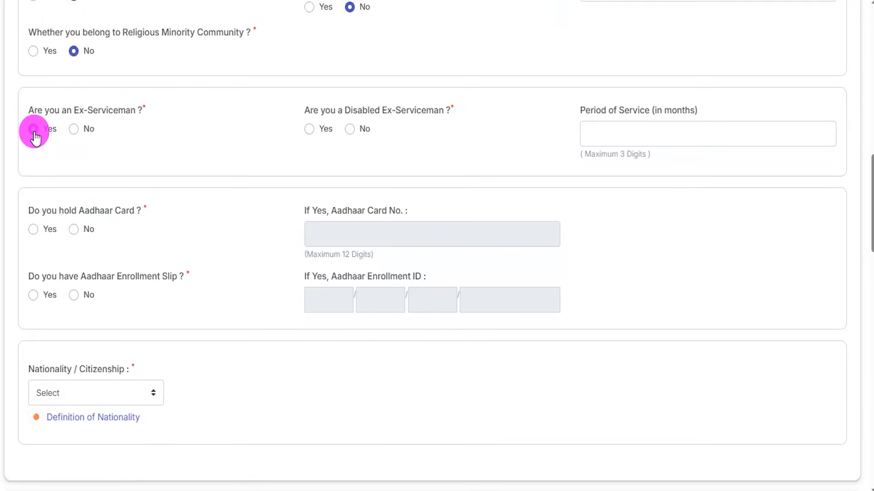
{"action": "left_click", "coordinate": [74, 129]}
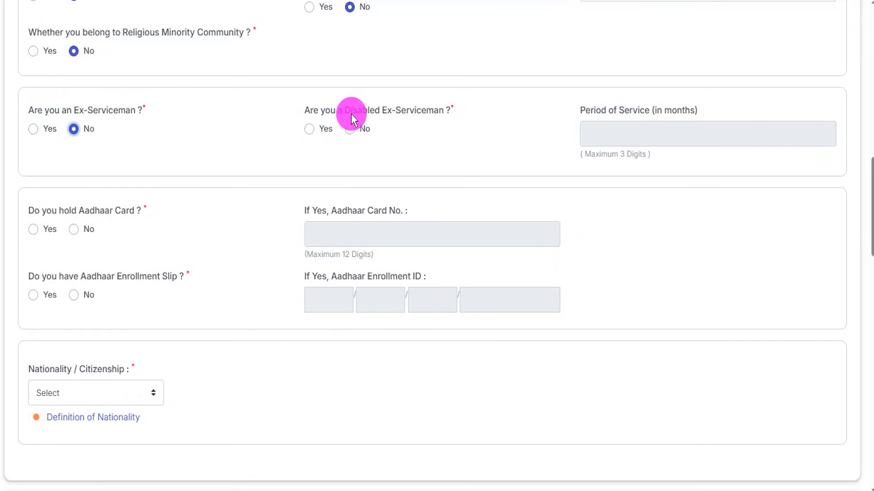
{"action": "left_click", "coordinate": [309, 129]}
{"action": "left_click", "coordinate": [350, 129]}
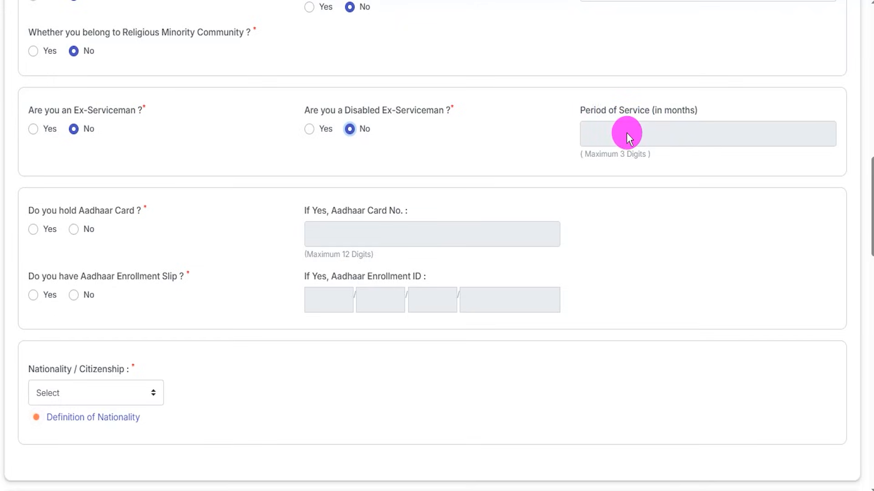
- Try the Yes and No answers for the Aadhaar Card and Aadhaar Enrollment Slip questions
{"action": "left_click", "coordinate": [33, 231]}
{"action": "left_click", "coordinate": [329, 235]}
{"action": "left_click", "coordinate": [74, 230]}
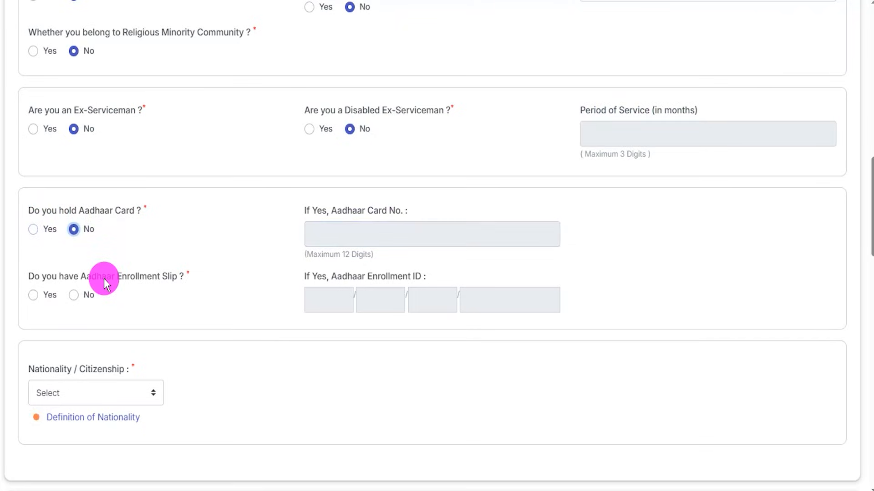
{"action": "left_click", "coordinate": [50, 275]}
{"action": "left_click", "coordinate": [34, 295]}
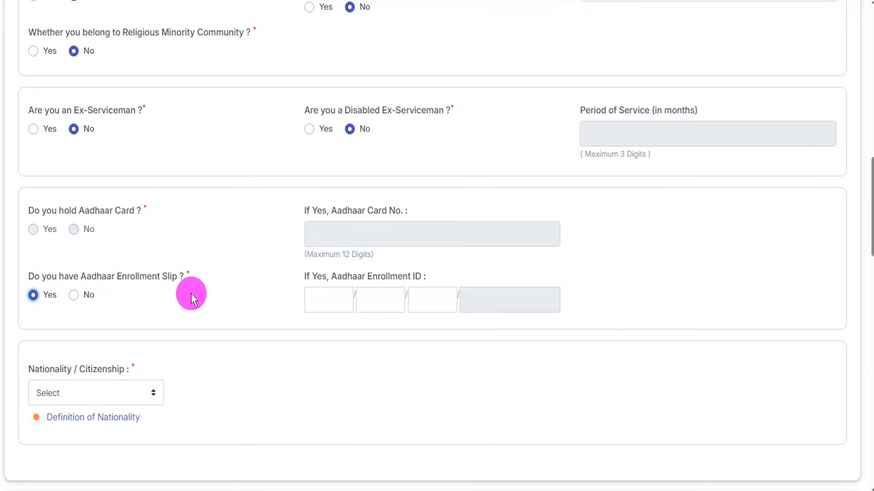
{"action": "left_click", "coordinate": [74, 295]}
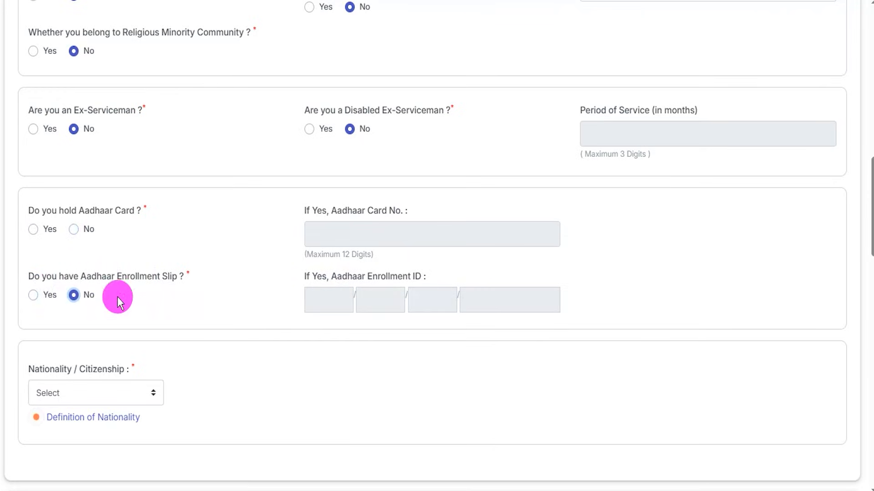
- Answer Yes to holding an Aadhaar Card and set the nationality / citizenship to Indian
{"action": "left_click", "coordinate": [33, 230]}
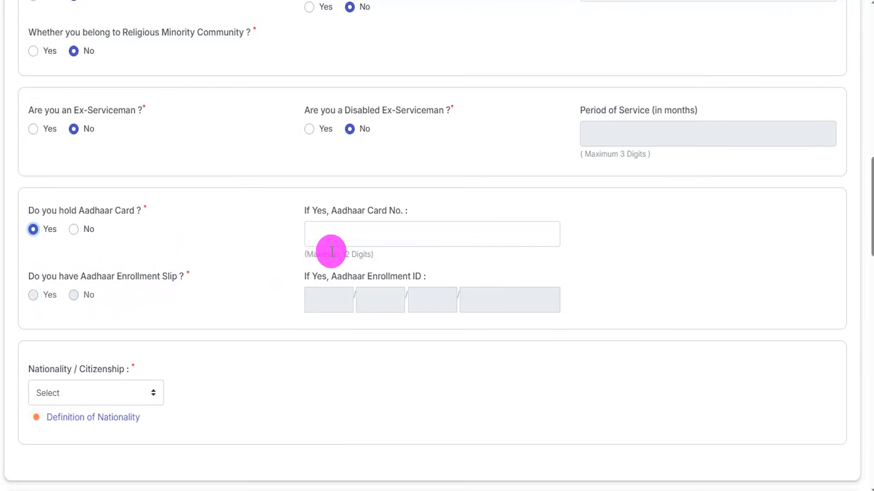
{"action": "scroll", "coordinate": [232, 264], "scroll_direction": "down", "scroll_amount": 3}
{"action": "left_click", "coordinate": [73, 249]}
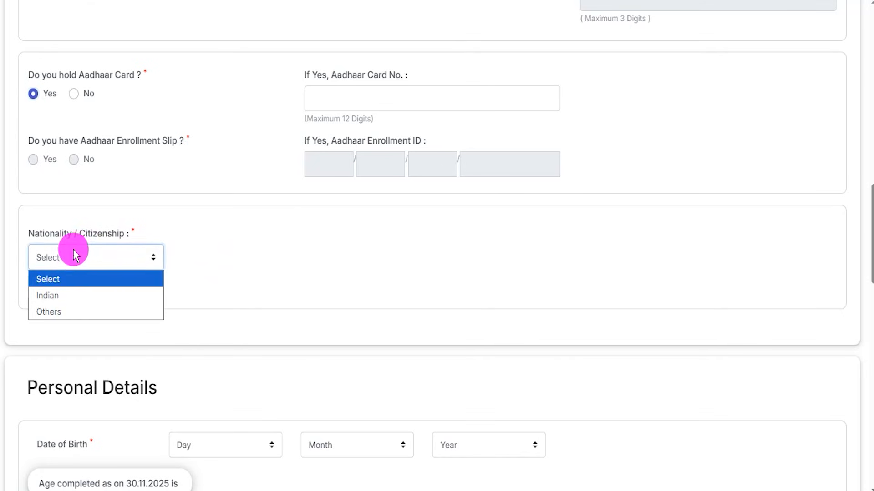
{"action": "left_click", "coordinate": [51, 295]}
- Look through the day, month and year choices for Date of Birth in Personal Details
{"action": "scroll", "coordinate": [250, 265], "scroll_direction": "down", "scroll_amount": 6}
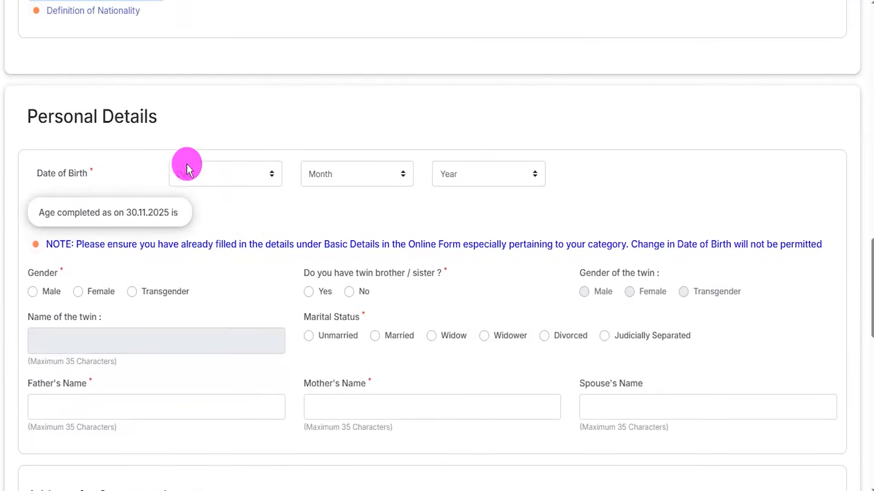
{"action": "left_click", "coordinate": [173, 168]}
{"action": "left_click", "coordinate": [390, 174]}
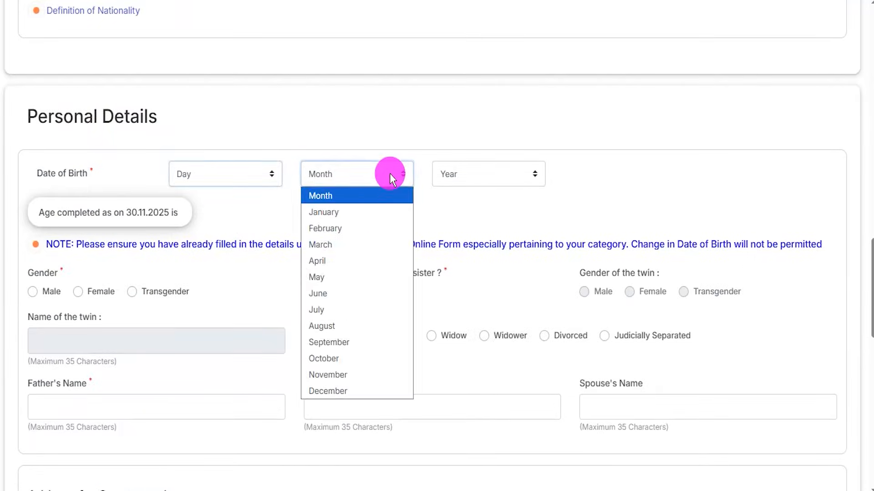
{"action": "left_click", "coordinate": [491, 174]}
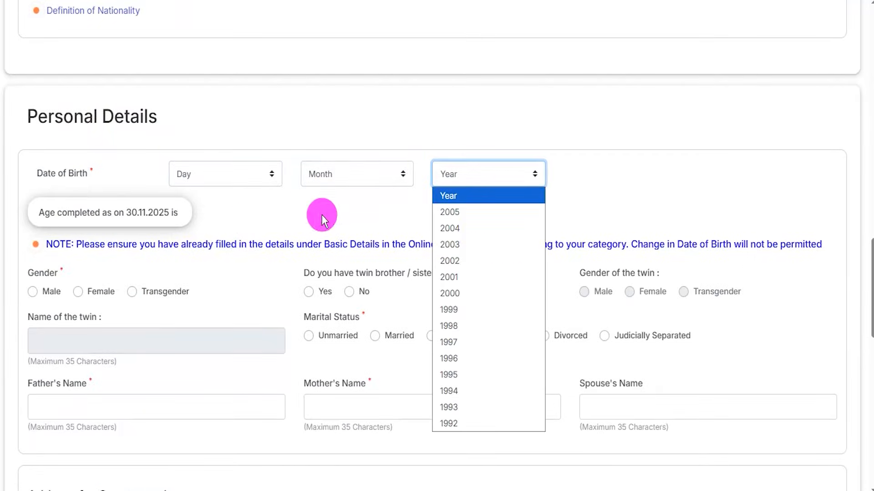
- Set the gender to Male, the twin brother / sister answer to No and the marital status to Unmarried
{"action": "left_click", "coordinate": [35, 294]}
{"action": "scroll", "coordinate": [182, 259], "scroll_direction": "down", "scroll_amount": 3}
{"action": "left_click", "coordinate": [314, 140]}
{"action": "left_click", "coordinate": [308, 157]}
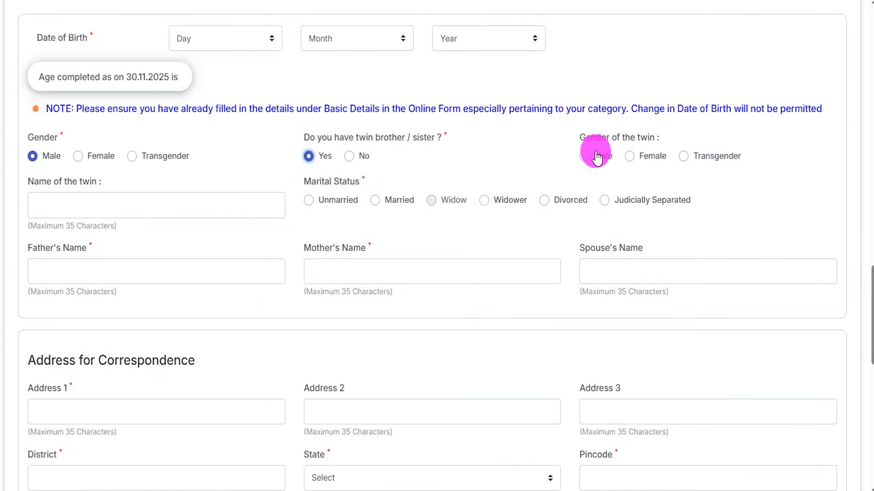
{"action": "left_click", "coordinate": [92, 204]}
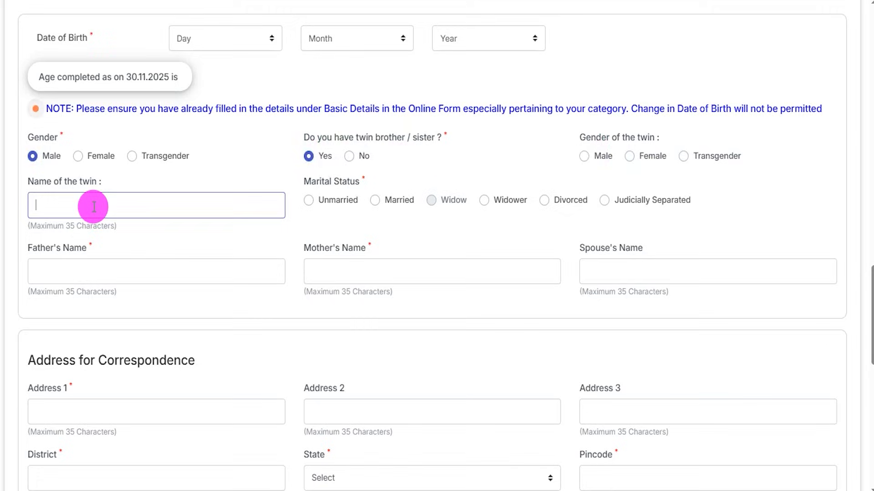
{"action": "left_click", "coordinate": [349, 156]}
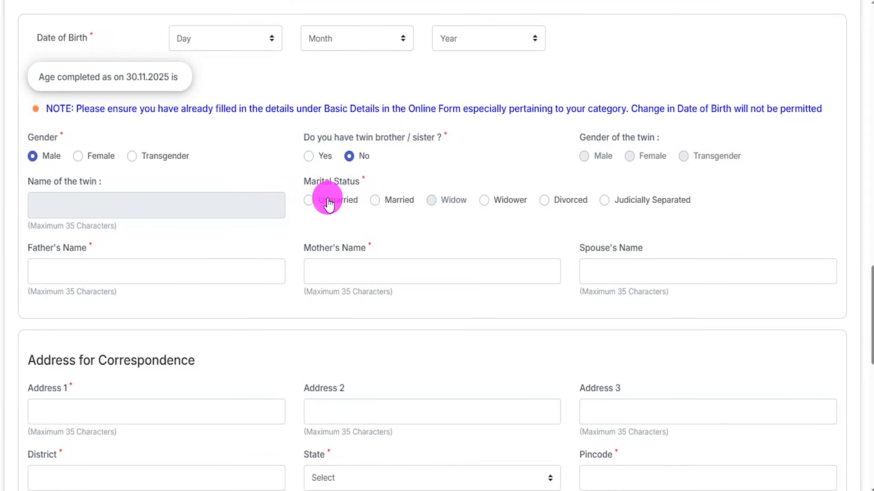
{"action": "left_click", "coordinate": [310, 202]}
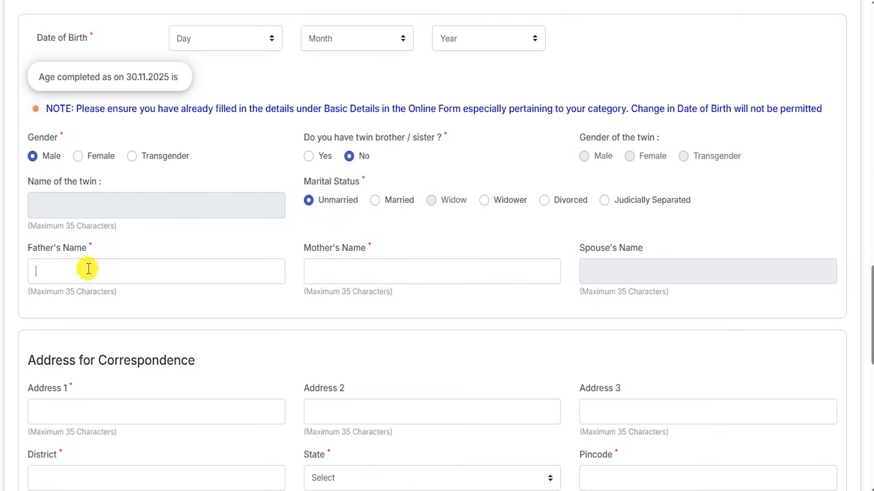
- Point out the Mother's Name and Spouse's Name fields with pen marks, and clear the marks
{"action": "key", "text": "ctrl+2"}
{"action": "mouse_move", "coordinate": [356, 268]}
{"action": "left_mouse_down"}
{"action": "mouse_move", "coordinate": [365, 272]}
{"action": "mouse_move", "coordinate": [394, 244]}
{"action": "left_mouse_up"}
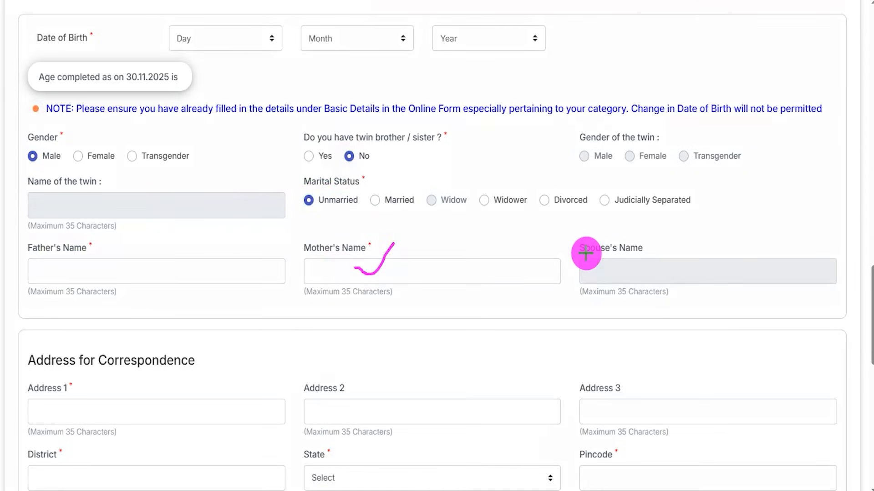
{"action": "left_click_drag", "start_coordinate": [594, 273], "coordinate": [662, 274]}
{"action": "key", "text": "Escape"}
- Underline the Address for Correspondence heading and mark its address, district, state and pincode fields with the pen
{"action": "scroll", "coordinate": [172, 370], "scroll_direction": "down", "scroll_amount": 7}
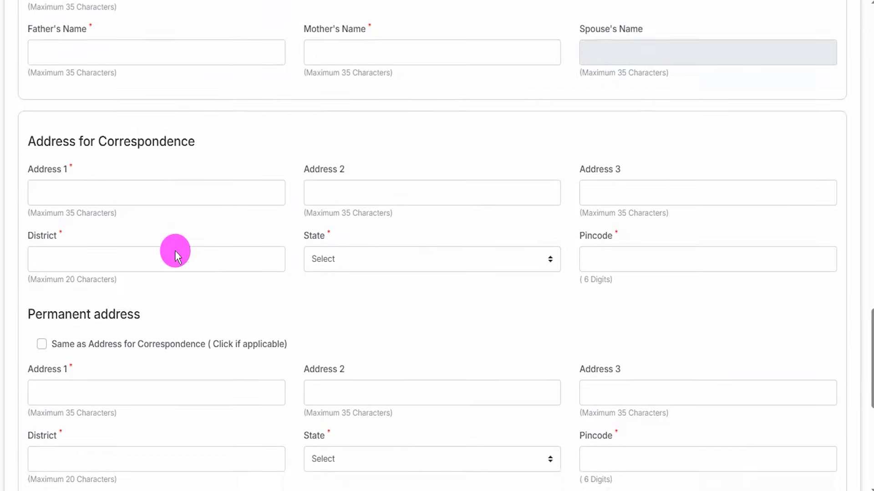
{"action": "left_click_drag", "start_coordinate": [153, 35], "coordinate": [118, 36]}
{"action": "left_click_drag", "start_coordinate": [139, 73], "coordinate": [158, 74]}
{"action": "left_click_drag", "start_coordinate": [363, 76], "coordinate": [368, 74]}
{"action": "left_click_drag", "start_coordinate": [606, 71], "coordinate": [619, 71]}
{"action": "left_click_drag", "start_coordinate": [169, 142], "coordinate": [181, 142]}
{"action": "left_click_drag", "start_coordinate": [382, 141], "coordinate": [398, 141]}
{"action": "left_click_drag", "start_coordinate": [607, 140], "coordinate": [623, 141]}
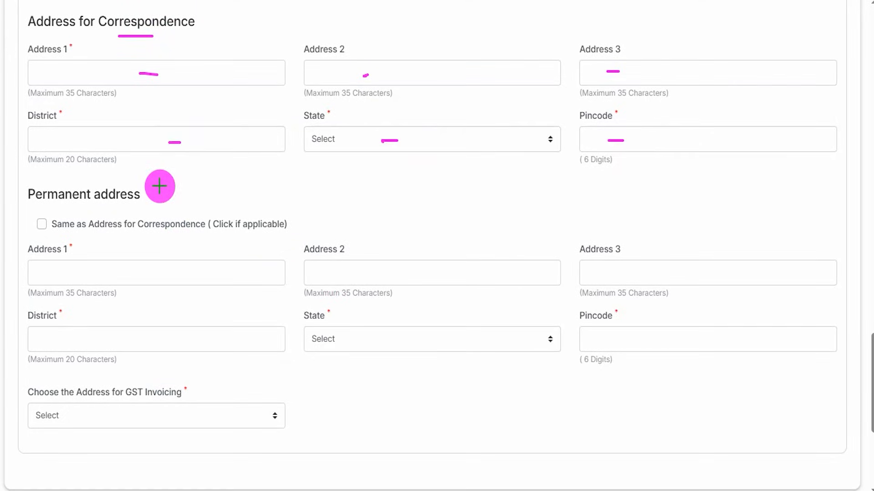
- Underline the Permanent address heading and mark its address, pincode, state and district fields with the pen
{"action": "left_click_drag", "start_coordinate": [75, 205], "coordinate": [125, 205]}
{"action": "left_click_drag", "start_coordinate": [106, 274], "coordinate": [137, 274]}
{"action": "left_click_drag", "start_coordinate": [362, 273], "coordinate": [381, 273]}
{"action": "left_click_drag", "start_coordinate": [623, 276], "coordinate": [609, 276]}
{"action": "left_click_drag", "start_coordinate": [606, 338], "coordinate": [648, 338]}
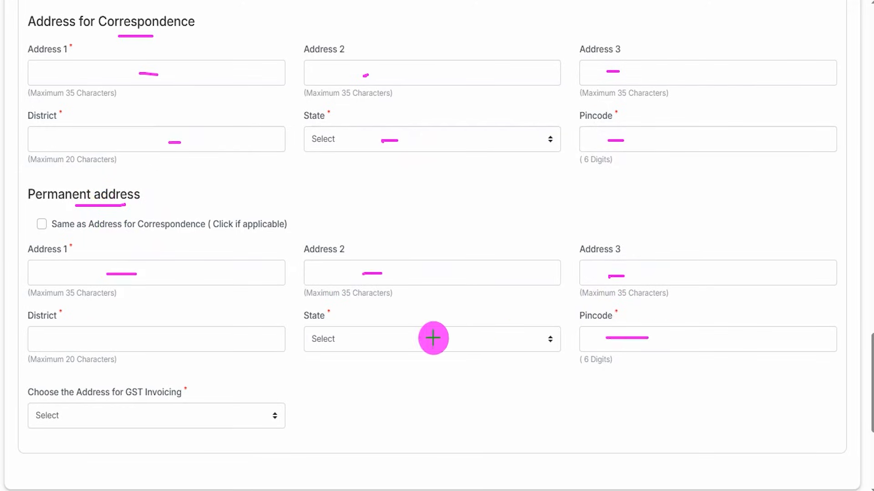
{"action": "left_click_drag", "start_coordinate": [406, 338], "coordinate": [451, 340]}
{"action": "left_click_drag", "start_coordinate": [177, 345], "coordinate": [215, 344]}
- Point out the option that makes the permanent address the same as the correspondence address, and clear all pen marks
{"action": "left_click_drag", "start_coordinate": [200, 25], "coordinate": [225, 5]}
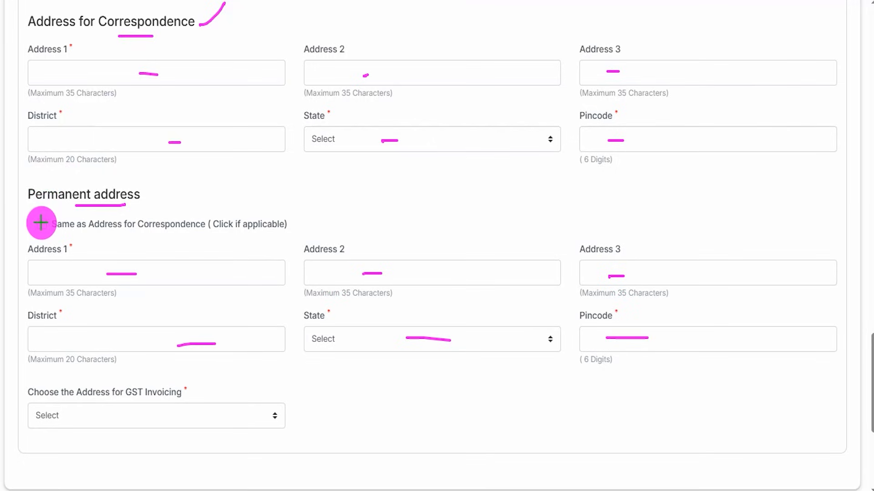
{"action": "mouse_move", "coordinate": [43, 224]}
{"action": "left_mouse_down"}
{"action": "mouse_move", "coordinate": [67, 201]}
{"action": "mouse_move", "coordinate": [146, 212]}
{"action": "left_mouse_up"}
{"action": "left_click_drag", "start_coordinate": [167, 32], "coordinate": [338, 32]}
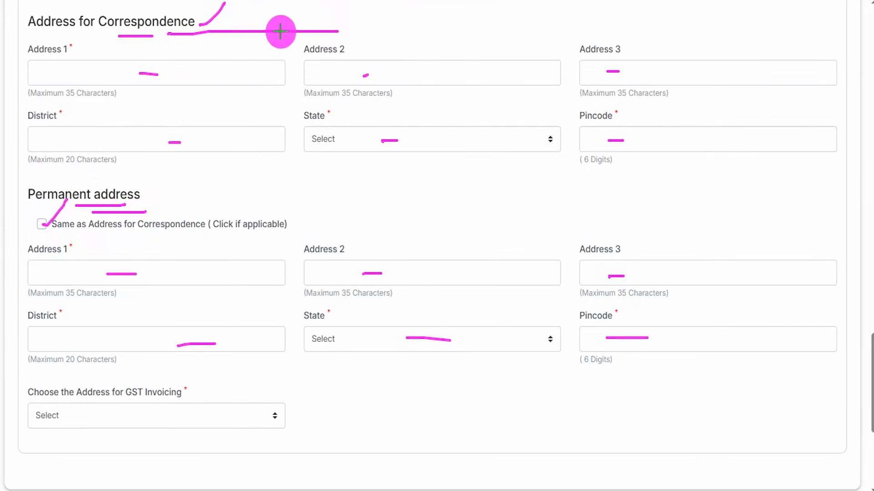
{"action": "key", "text": "Escape"}
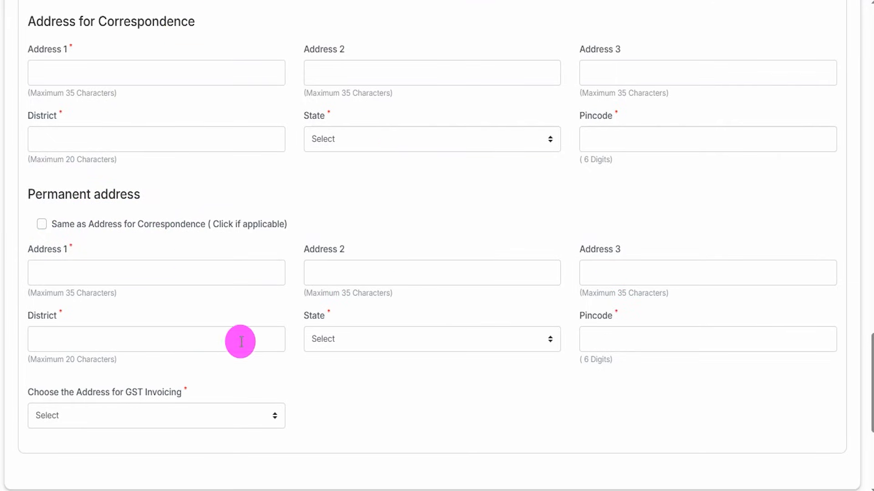
- Choose Correspondence Address as the address for GST invoicing
{"action": "scroll", "coordinate": [240, 341], "scroll_direction": "down", "scroll_amount": 5}
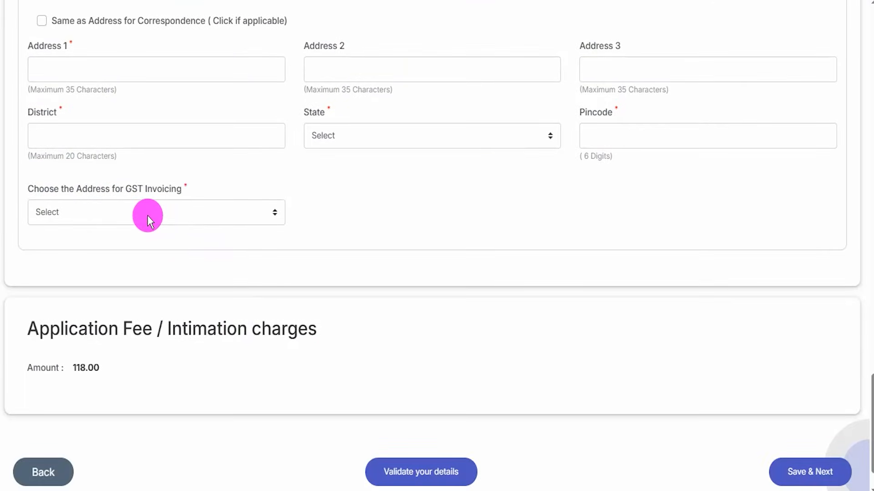
{"action": "left_click", "coordinate": [147, 215]}
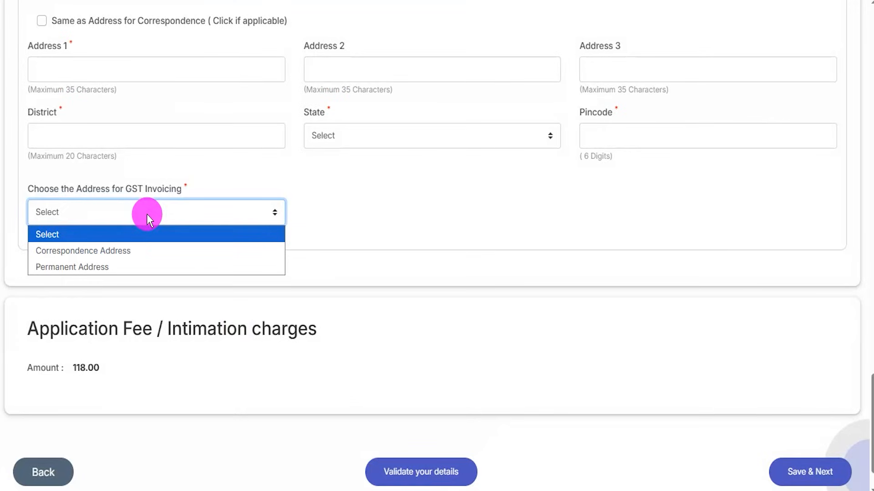
{"action": "left_click", "coordinate": [123, 253]}
- Point out the application fee, Validate your details and Save & Next, and proceed to the Qualification / Experience / Languages stage
{"action": "scroll", "coordinate": [273, 336], "scroll_direction": "down", "scroll_amount": 2}
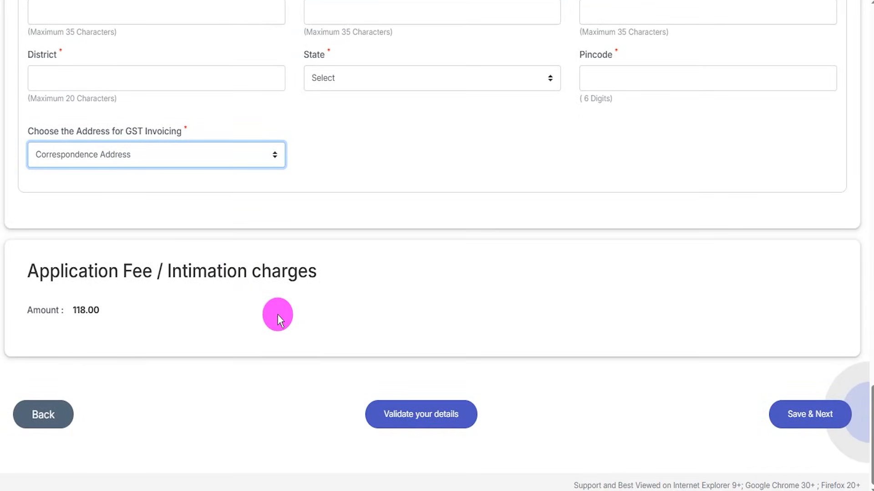
{"action": "left_click", "coordinate": [76, 310]}
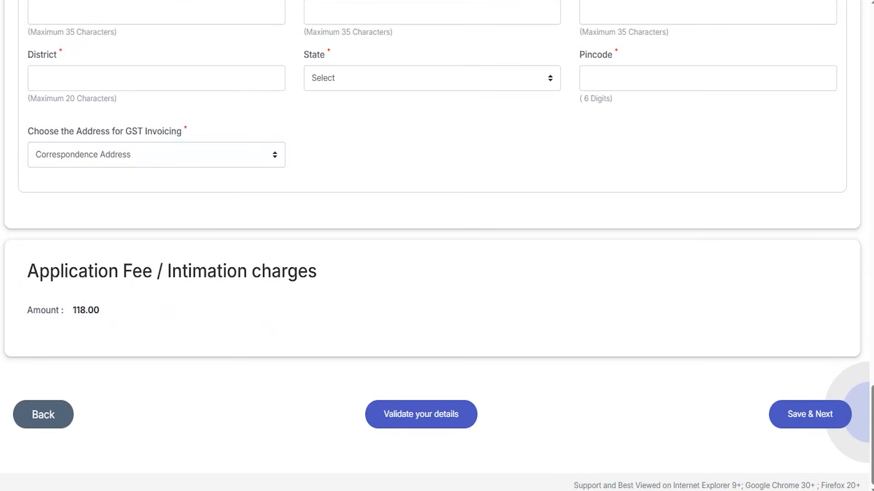
{"action": "left_click_drag", "start_coordinate": [367, 263], "coordinate": [393, 394]}
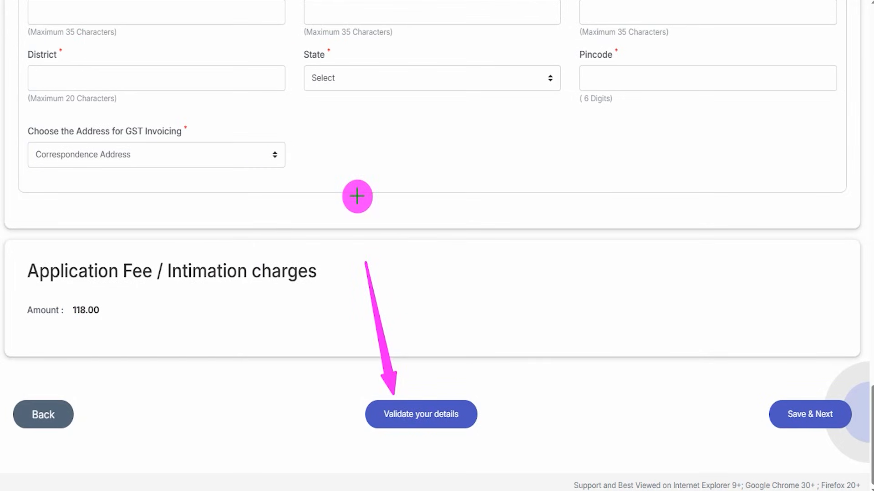
{"action": "left_click_drag", "start_coordinate": [715, 271], "coordinate": [776, 387]}
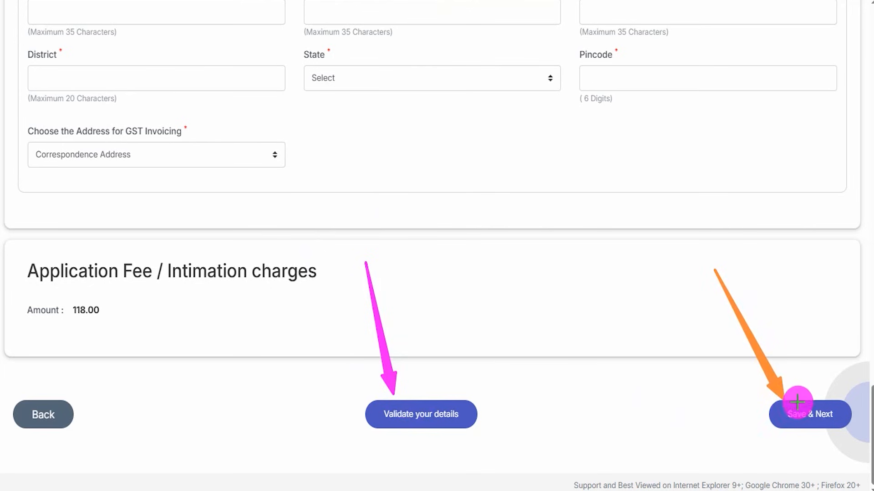
{"action": "left_click", "coordinate": [810, 412]}
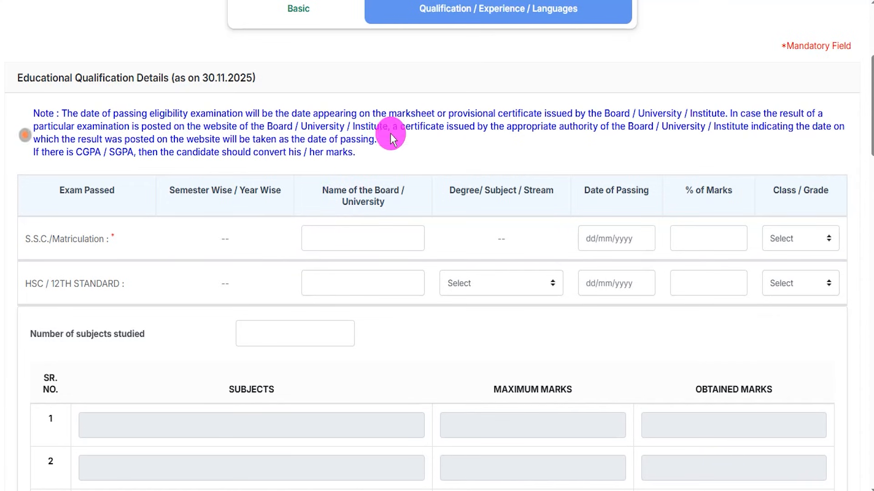
- Review the qualification criteria in the notification PDF, highlighting the bachelor's degree, local language proficiency and 10th or 12th mark sheet requirements
{"action": "left_click", "coordinate": [255, 1]}
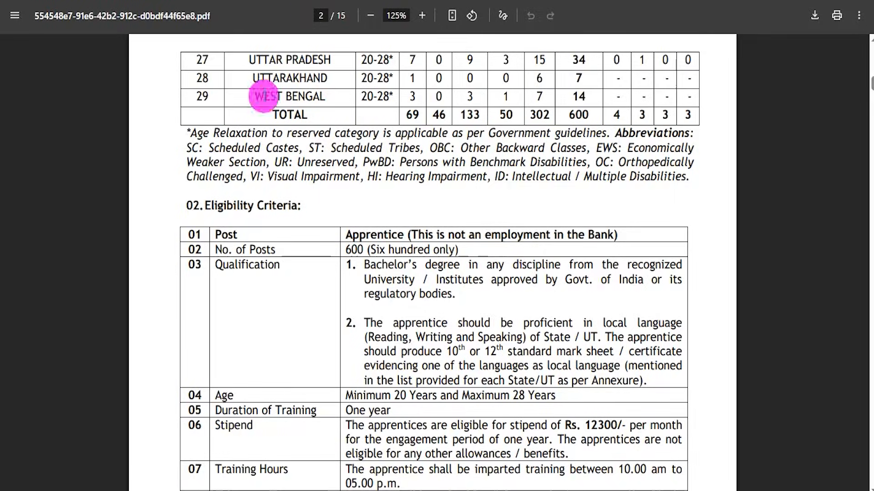
{"action": "left_click_drag", "start_coordinate": [369, 268], "coordinate": [515, 264]}
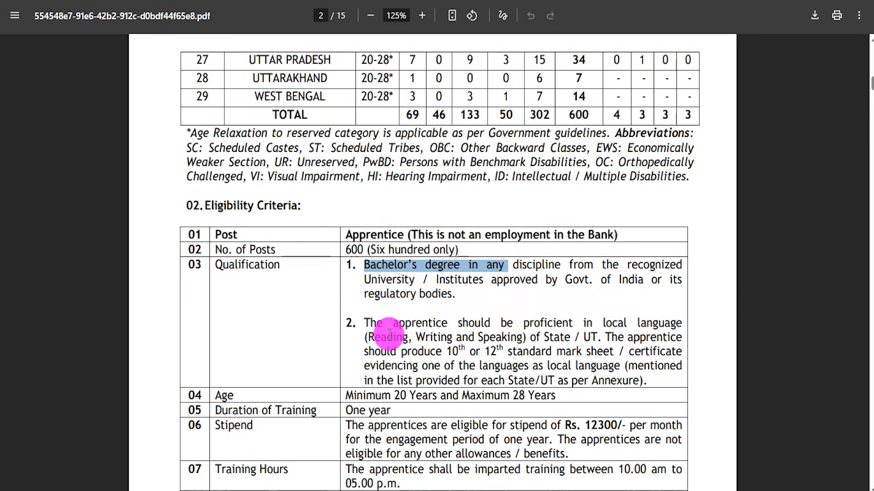
{"action": "left_click_drag", "start_coordinate": [387, 336], "coordinate": [503, 336]}
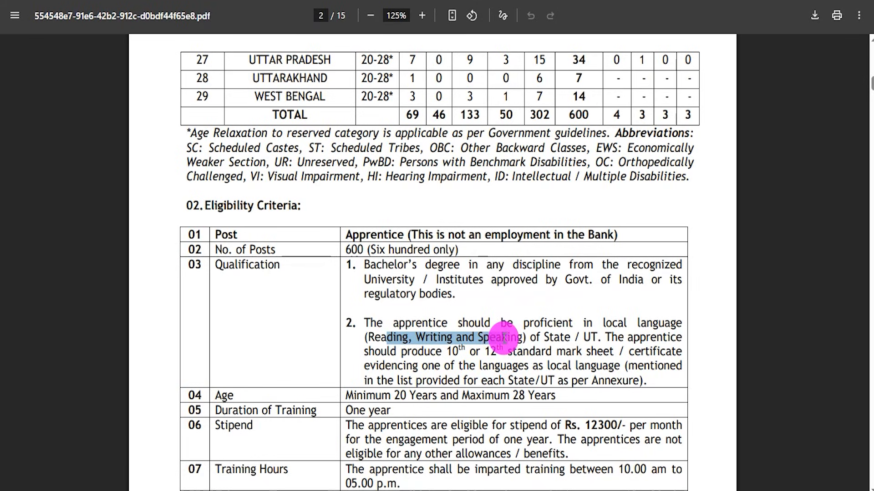
{"action": "left_click_drag", "start_coordinate": [469, 352], "coordinate": [555, 352]}
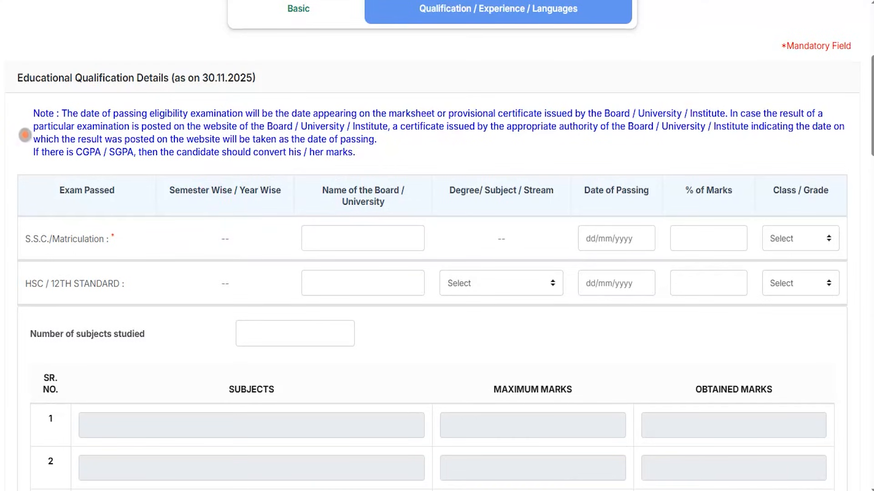
- Mark and fill in the S.S.C./Matriculation row with board CBSE, 85.00 % marks and First Class
{"action": "left_click_drag", "start_coordinate": [42, 251], "coordinate": [104, 248]}
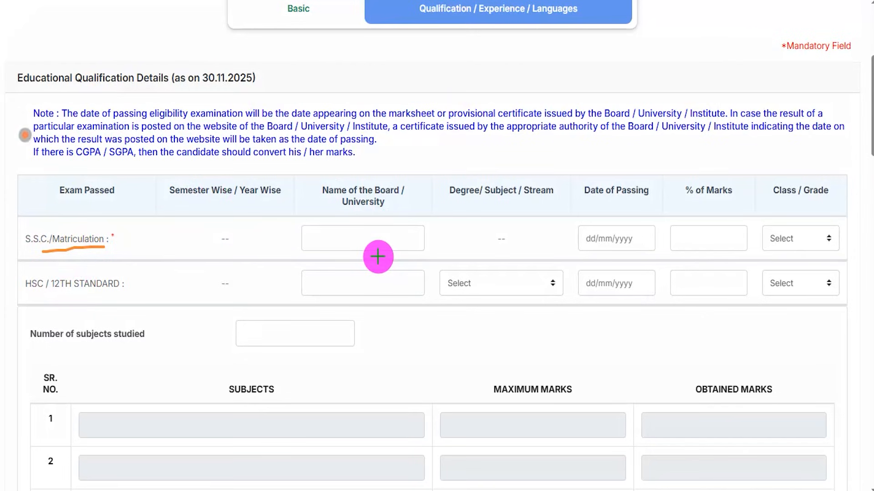
{"action": "left_click_drag", "start_coordinate": [362, 240], "coordinate": [384, 214]}
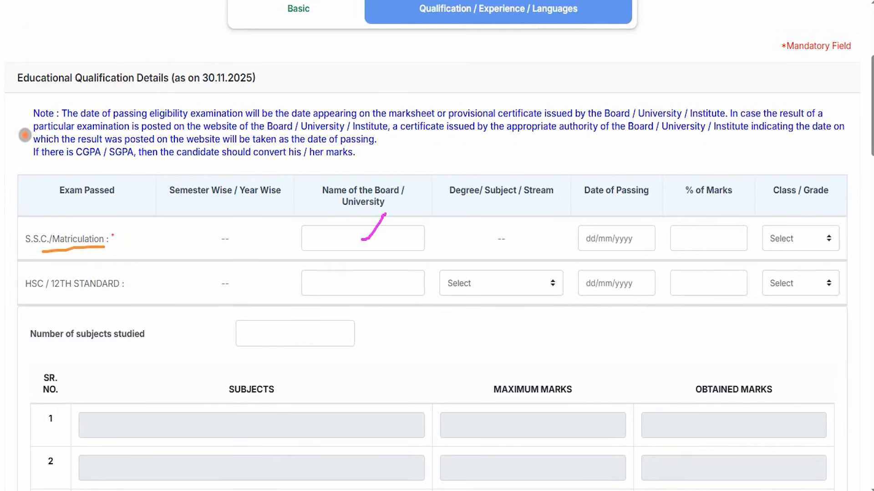
{"action": "left_click", "coordinate": [339, 246]}
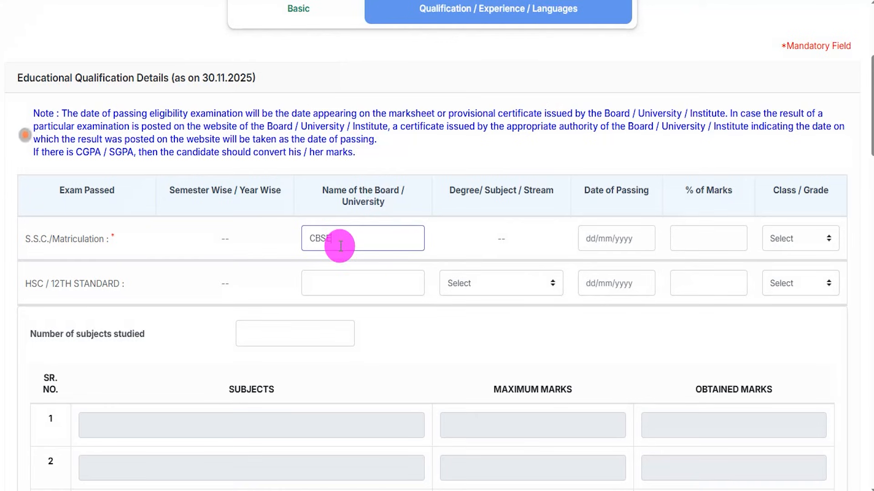
{"action": "left_click", "coordinate": [606, 237]}
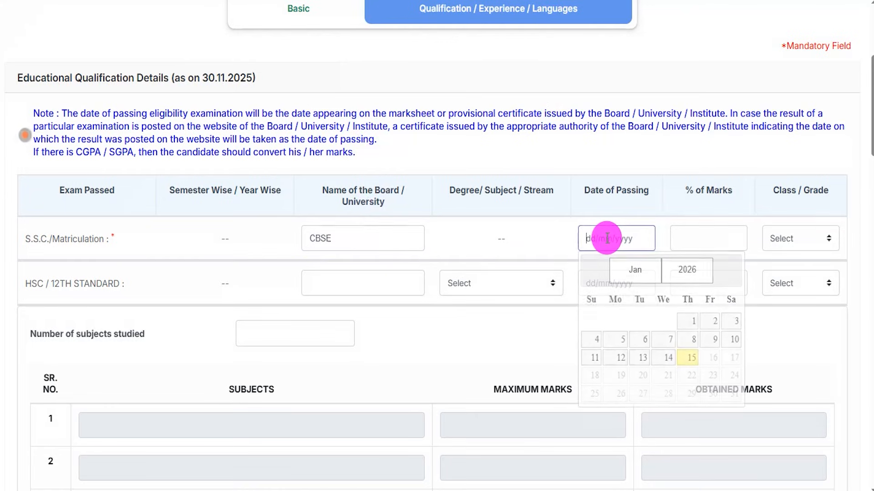
{"action": "left_click", "coordinate": [696, 238]}
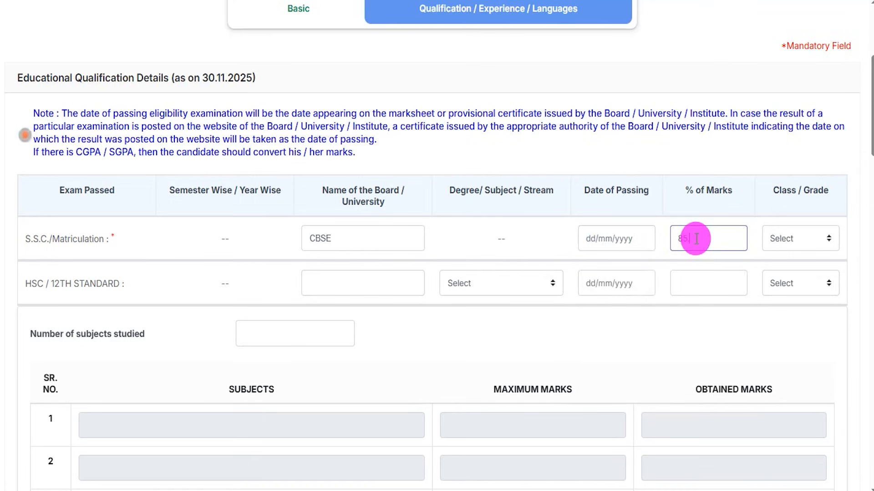
{"action": "left_click", "coordinate": [782, 239]}
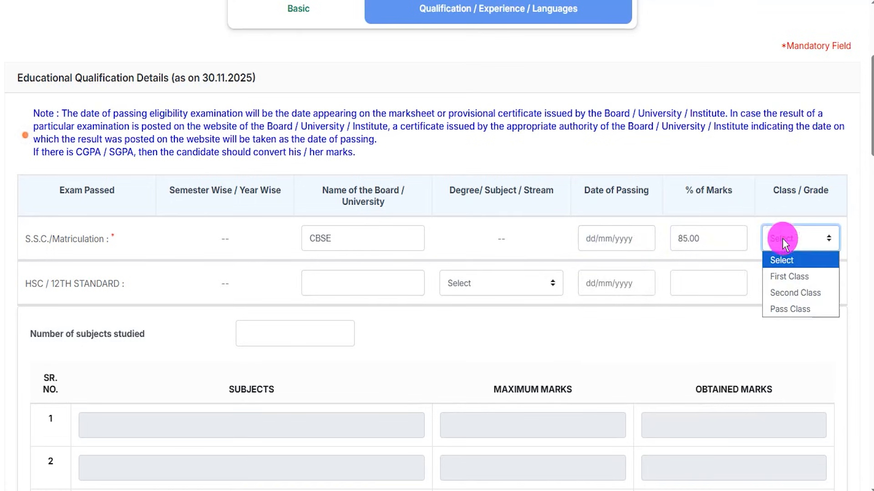
{"action": "left_click", "coordinate": [790, 276]}
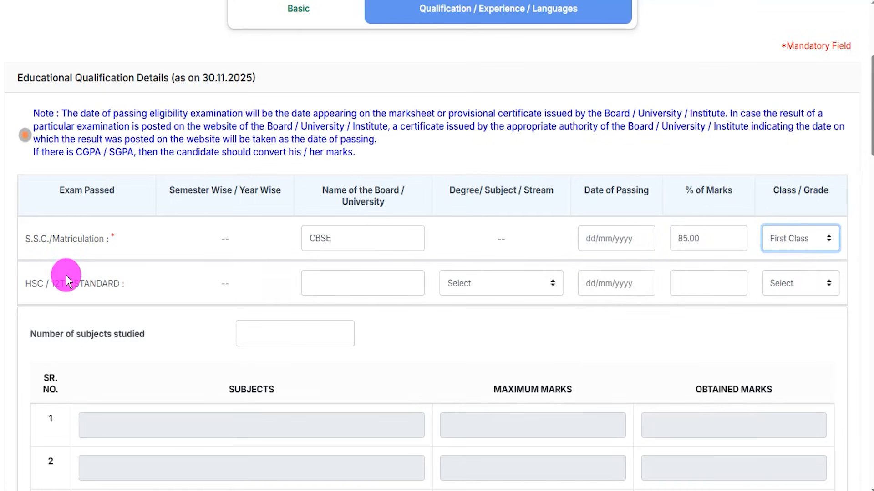
- Point out the board, stream, date of passing and percentage fields in the HSC / 12th Standard row
{"action": "left_click", "coordinate": [364, 285]}
{"action": "left_click", "coordinate": [505, 284]}
{"action": "left_click", "coordinate": [621, 285]}
{"action": "left_click", "coordinate": [671, 290]}
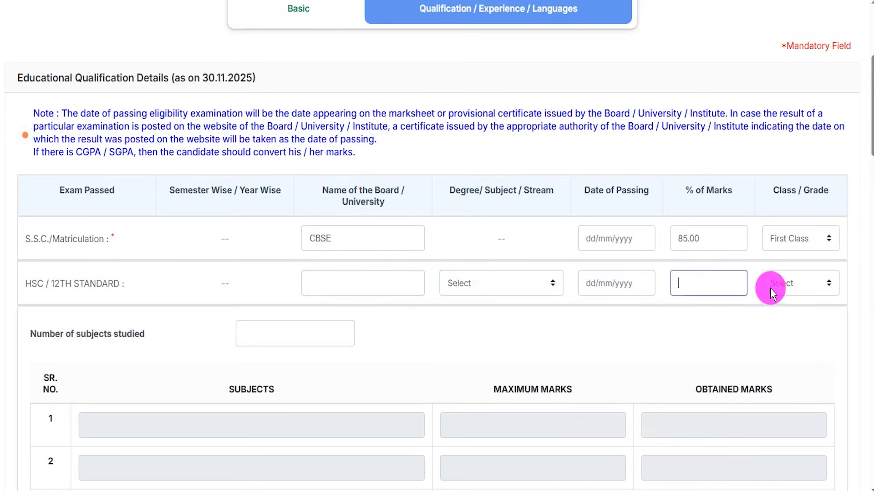
- Set the number of subjects studied in 12th standard to 5
{"action": "left_click", "coordinate": [349, 363]}
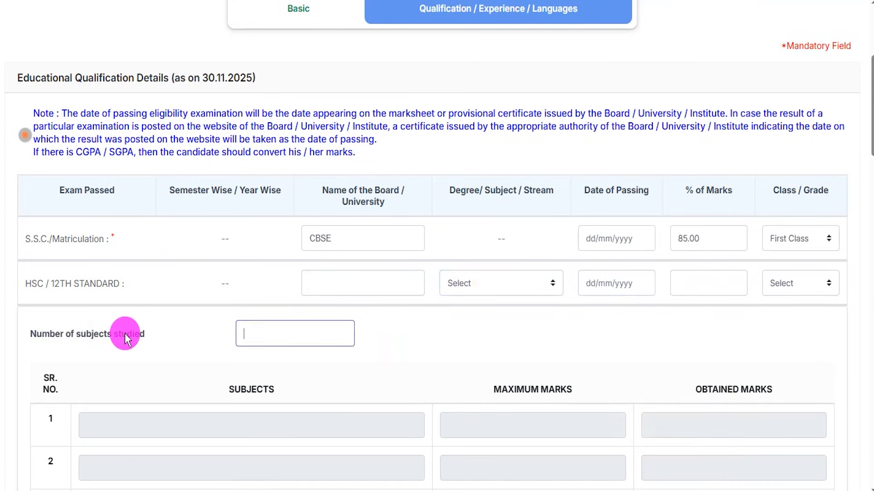
{"action": "scroll", "coordinate": [125, 334], "scroll_direction": "down", "scroll_amount": 3}
{"action": "left_click", "coordinate": [269, 196]}
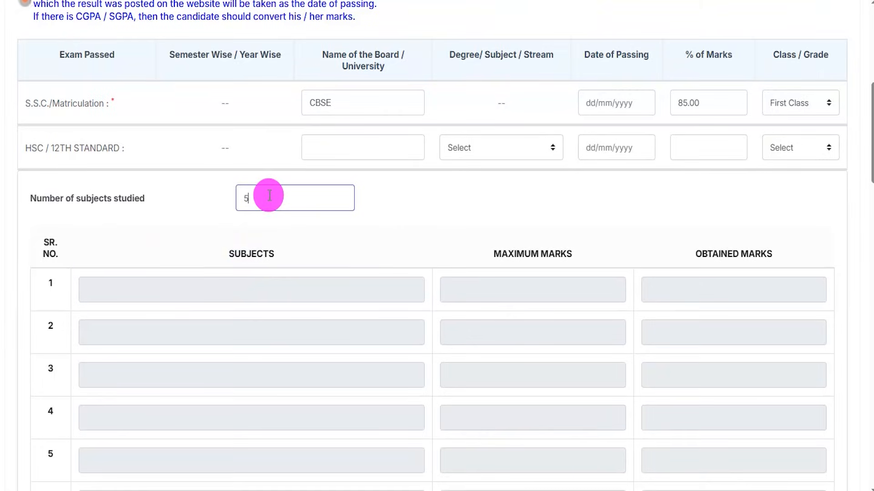
{"action": "type", "text": "5"}
{"action": "left_click", "coordinate": [401, 240]}
- Enter Hindi as the first 12th standard subject, with 100 maximum marks and 75 obtained marks
{"action": "scroll", "coordinate": [325, 267], "scroll_direction": "down", "scroll_amount": 3}
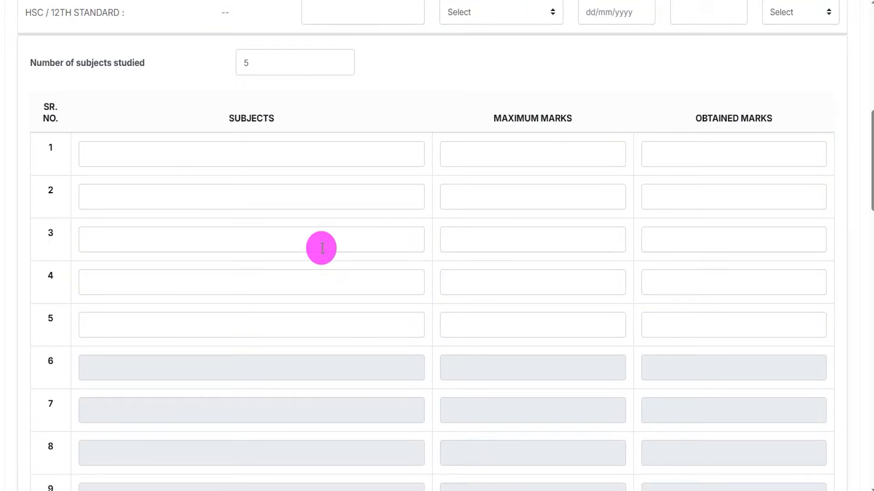
{"action": "left_click", "coordinate": [229, 155]}
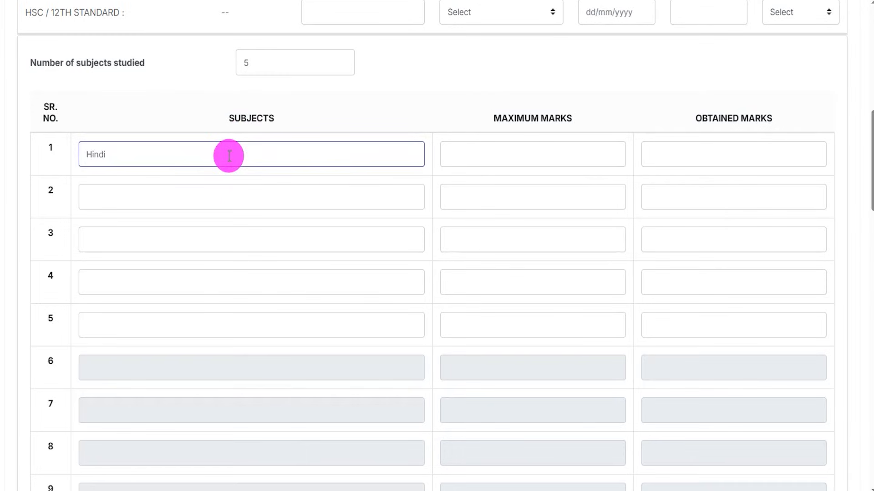
{"action": "left_click", "coordinate": [521, 150]}
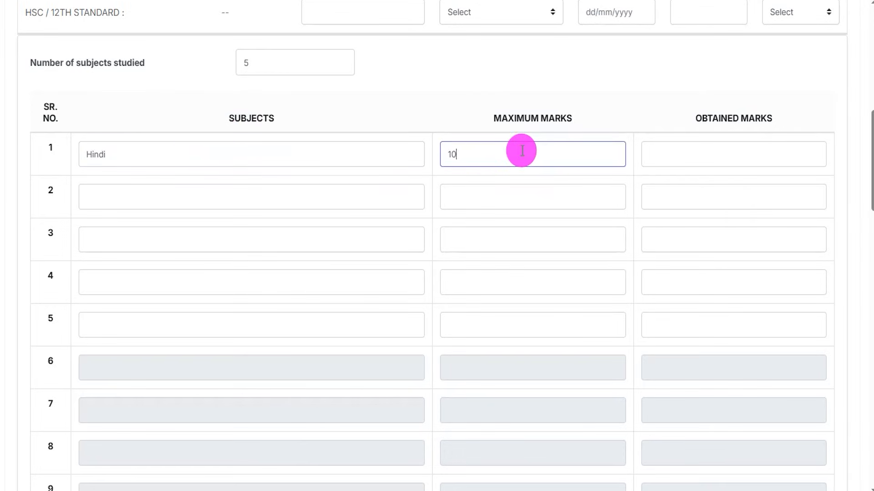
{"action": "left_click", "coordinate": [646, 153]}
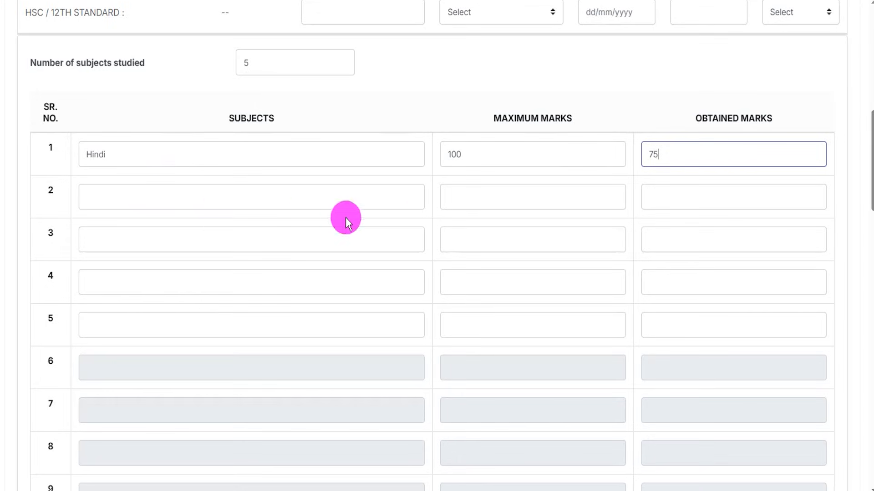
{"action": "left_click", "coordinate": [429, 209]}
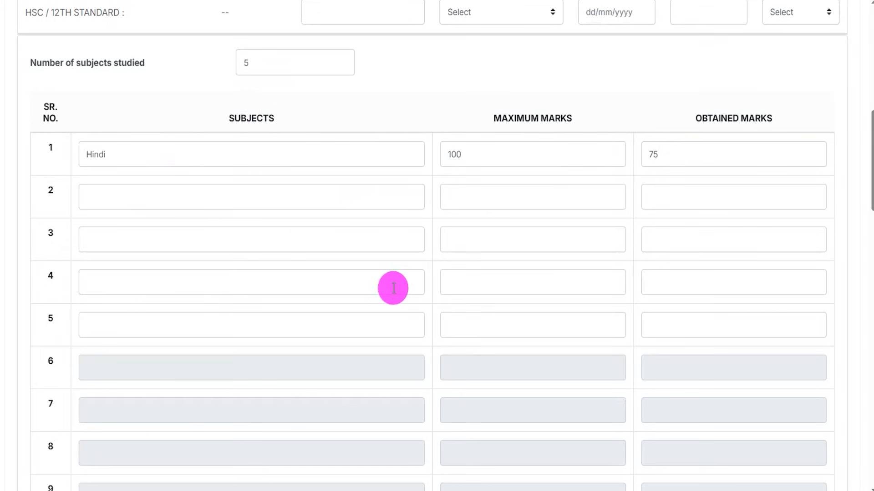
- Review the 12th examination total and percentage, and check the semester-wise and year-wise options for the Diploma
{"action": "scroll", "coordinate": [387, 258], "scroll_direction": "down", "scroll_amount": 5}
{"action": "scroll", "coordinate": [388, 258], "scroll_direction": "down", "scroll_amount": 4}
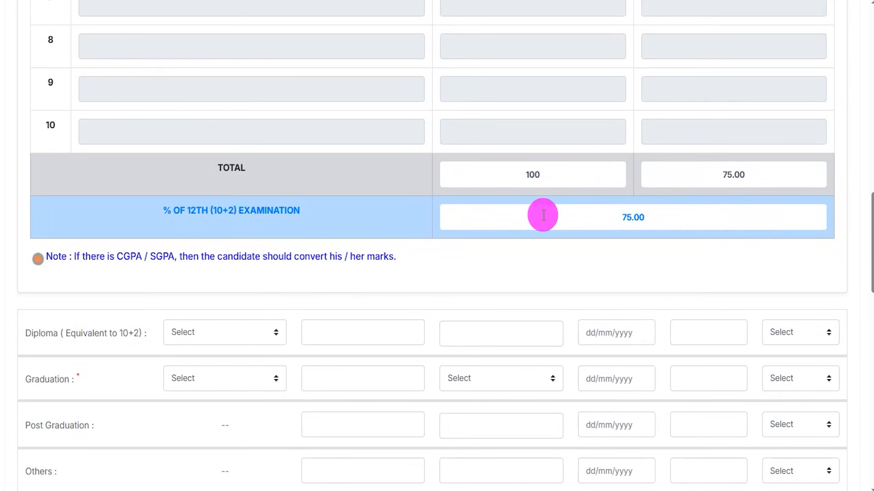
{"action": "scroll", "coordinate": [370, 266], "scroll_direction": "down", "scroll_amount": 4}
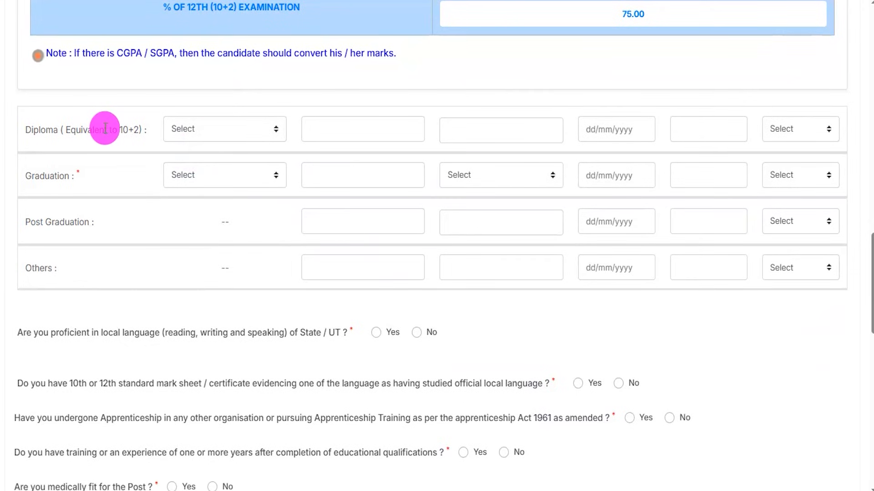
{"action": "left_click", "coordinate": [196, 129]}
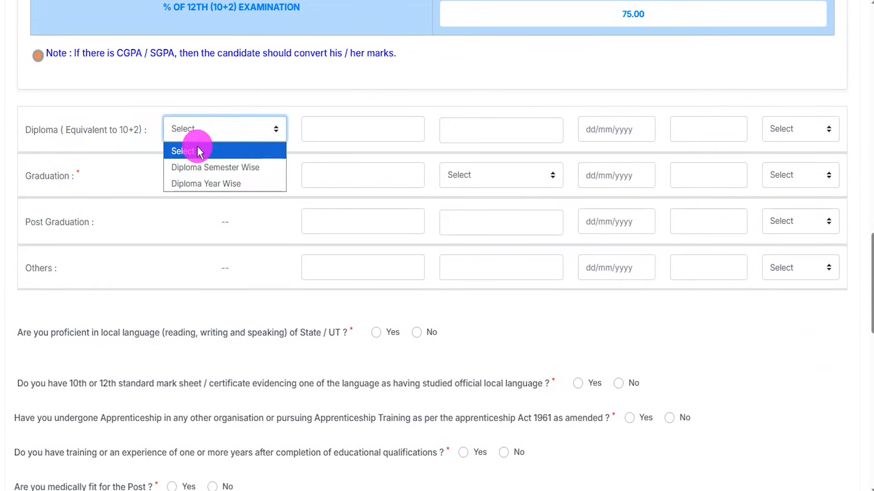
{"action": "left_click", "coordinate": [130, 131]}
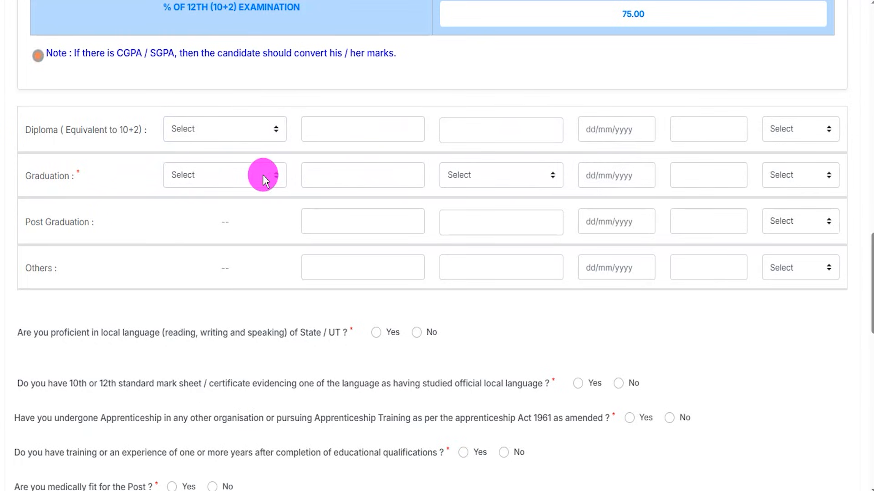
- Set the Graduation row to Graduation Year Wise and choose Arts as its degree stream
{"action": "left_click", "coordinate": [217, 174]}
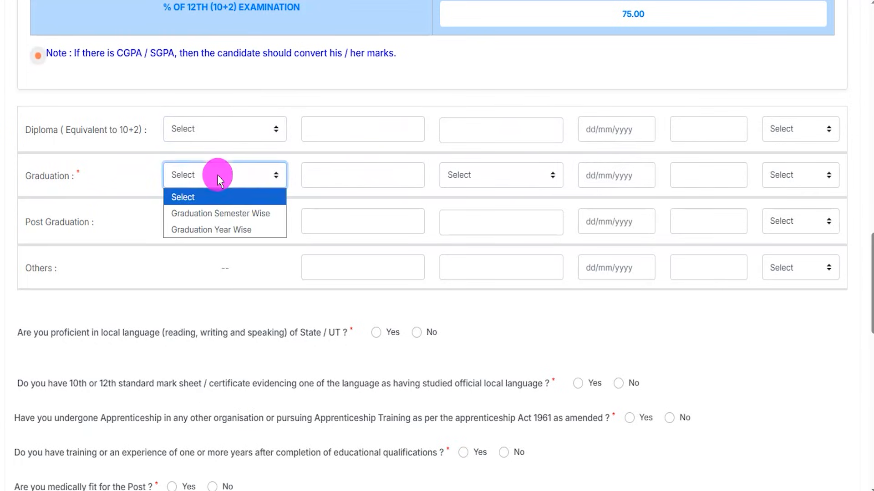
{"action": "left_click", "coordinate": [219, 230]}
{"action": "left_click", "coordinate": [337, 176]}
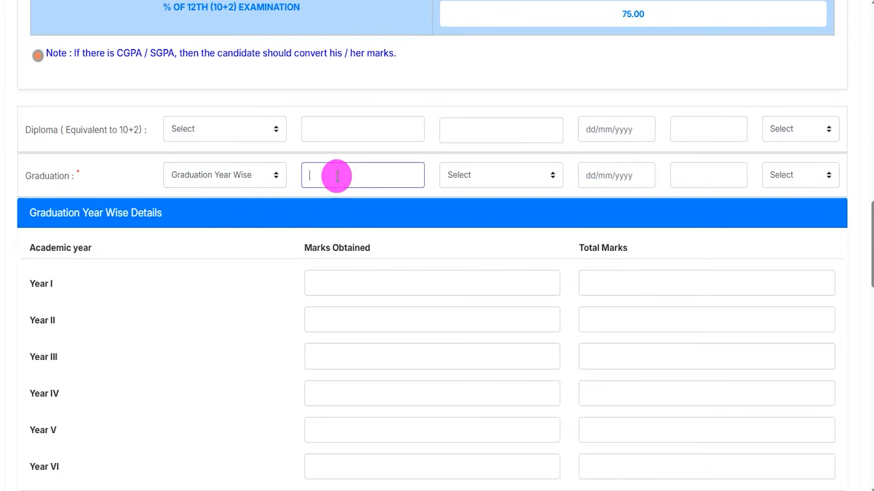
{"action": "scroll", "coordinate": [354, 198], "scroll_direction": "up", "scroll_amount": 15}
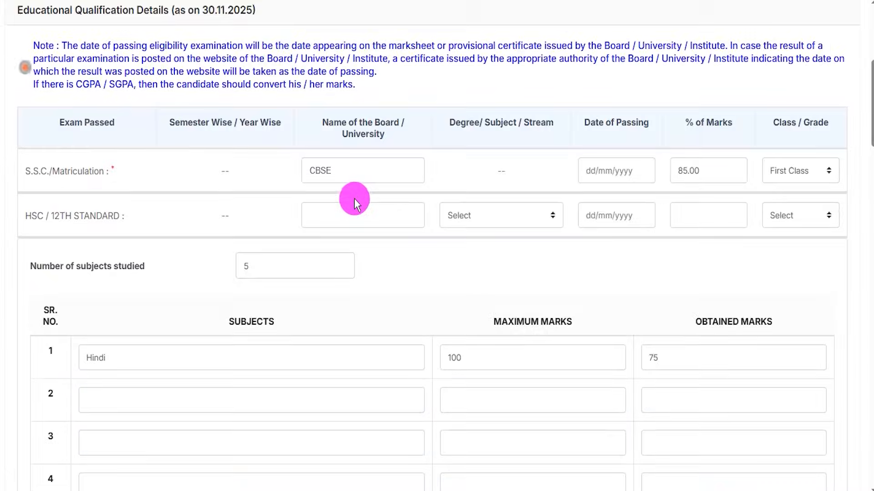
{"action": "scroll", "coordinate": [354, 199], "scroll_direction": "down", "scroll_amount": 15}
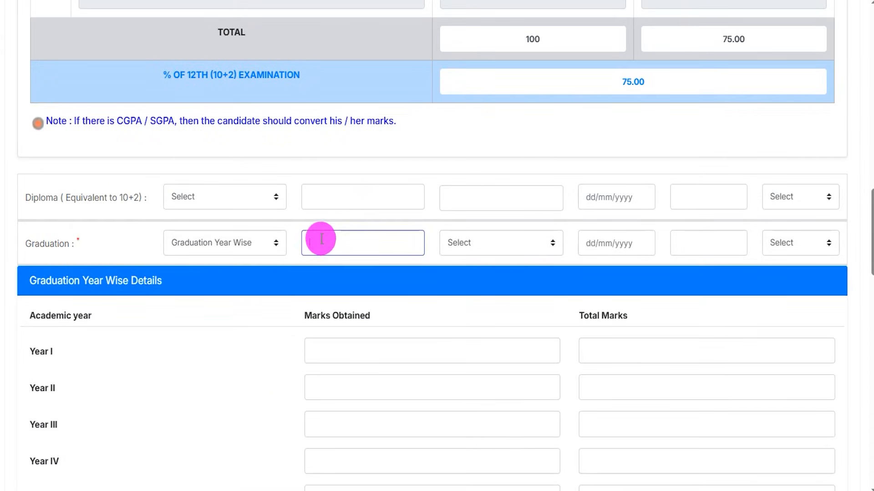
{"action": "left_click", "coordinate": [458, 243]}
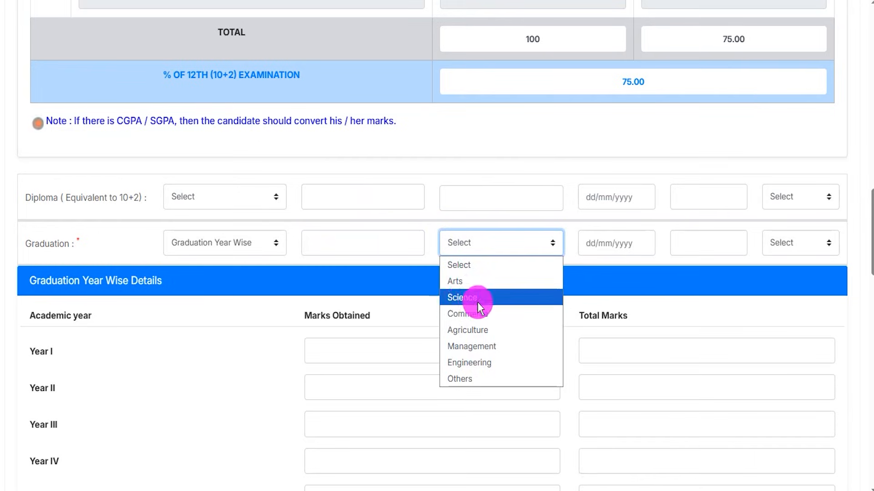
{"action": "left_click", "coordinate": [450, 281]}
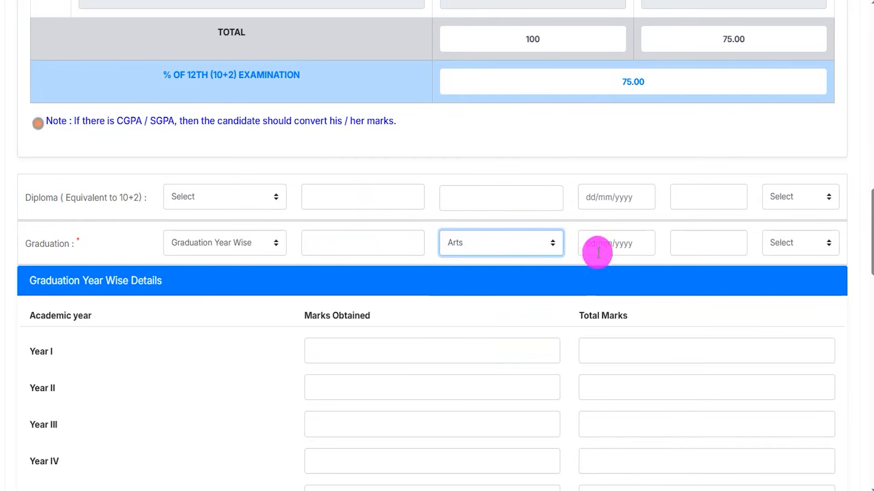
- View the Graduation date of passing calendar, and set the graduation marks to 85.00 % with First Class
{"action": "left_click", "coordinate": [596, 242]}
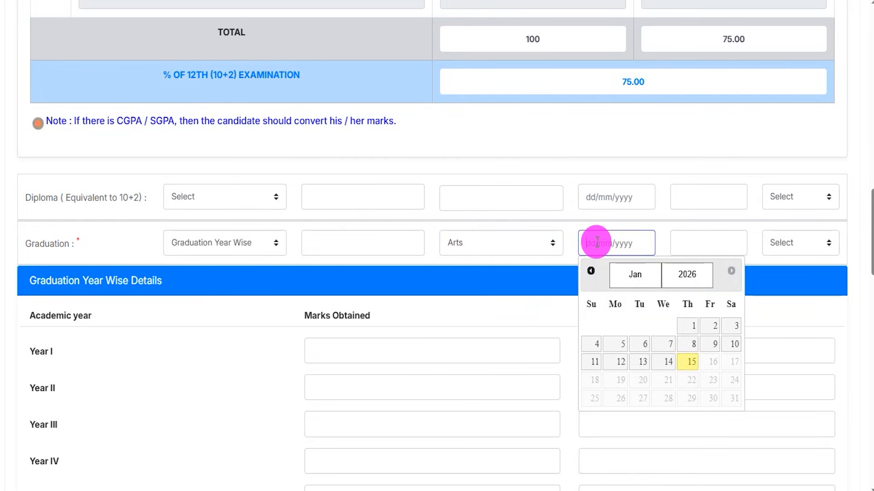
{"action": "left_click", "coordinate": [755, 256]}
{"action": "scroll", "coordinate": [754, 255], "scroll_direction": "up", "scroll_amount": 5}
{"action": "scroll", "coordinate": [755, 253], "scroll_direction": "up", "scroll_amount": 10}
{"action": "scroll", "coordinate": [746, 255], "scroll_direction": "down", "scroll_amount": 15}
{"action": "left_click", "coordinate": [687, 238]}
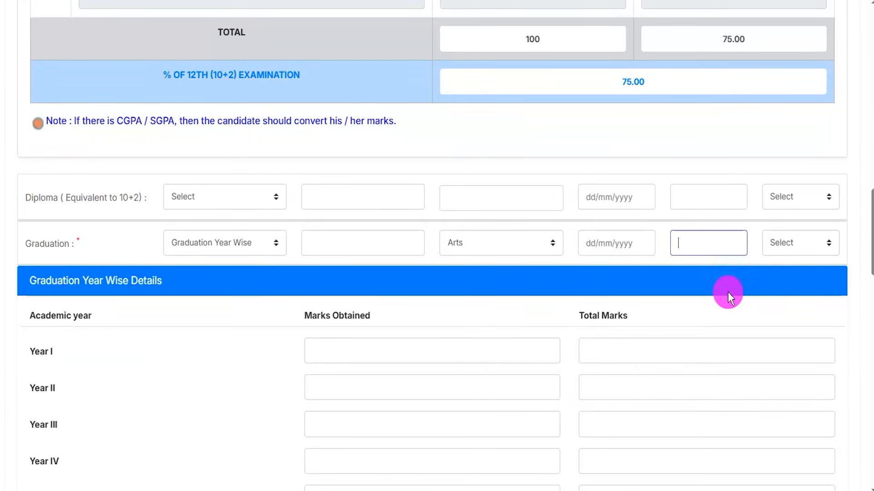
{"action": "type", "text": "85.00"}
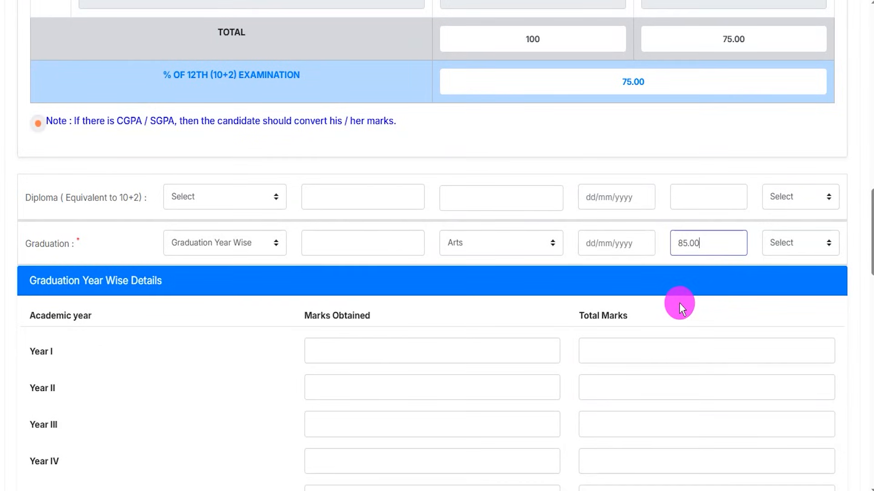
{"action": "left_click", "coordinate": [773, 243]}
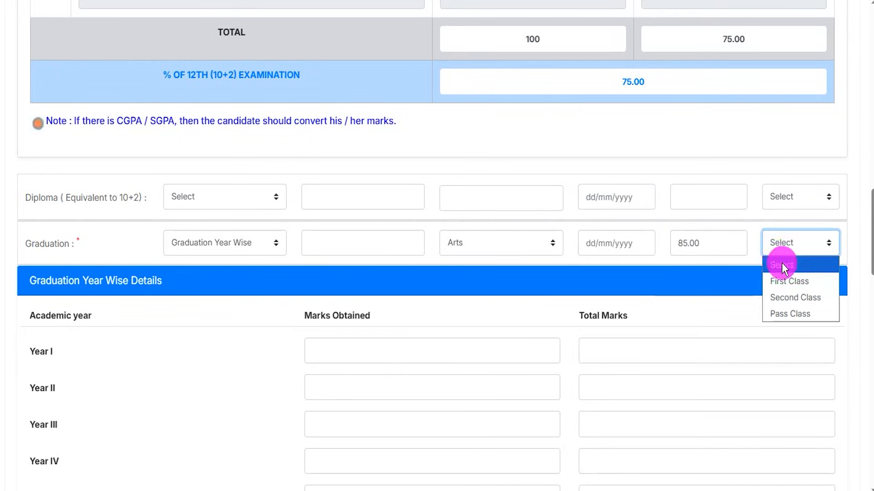
{"action": "left_click", "coordinate": [774, 282]}
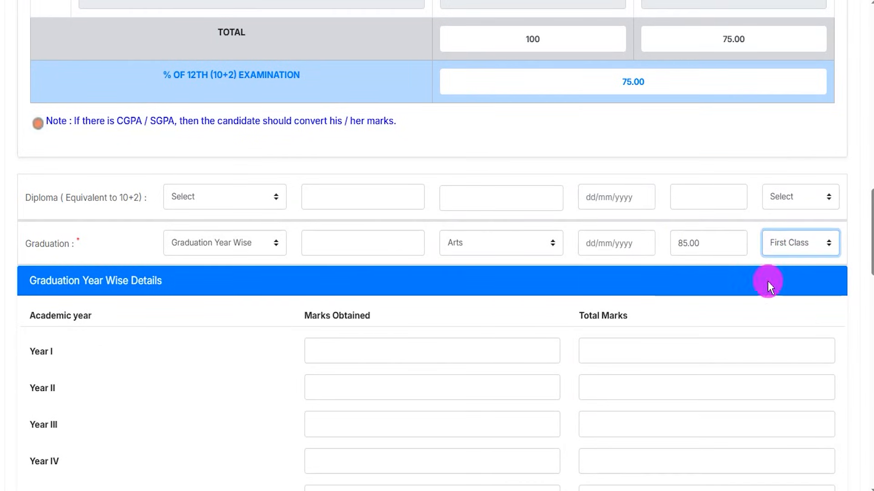
- Enter 450 marks obtained out of 600 total marks for Year I in the graduation year-wise details
{"action": "scroll", "coordinate": [367, 286], "scroll_direction": "down", "scroll_amount": 3}
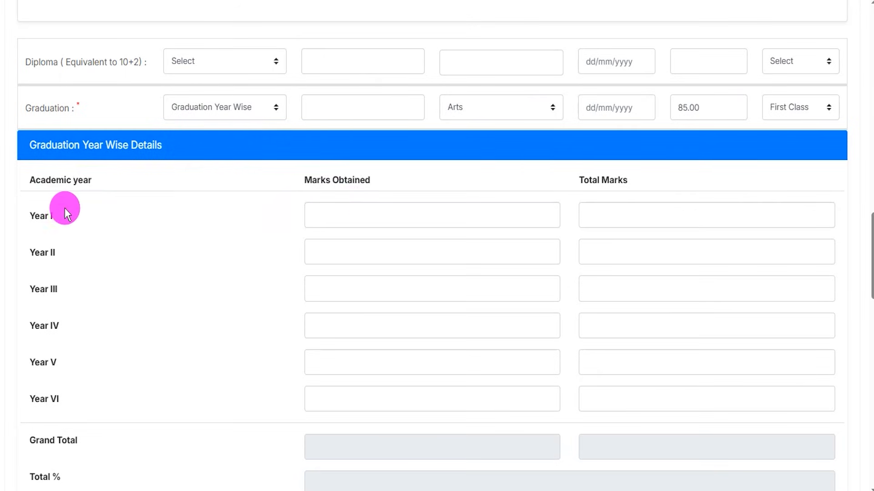
{"action": "left_click", "coordinate": [347, 216]}
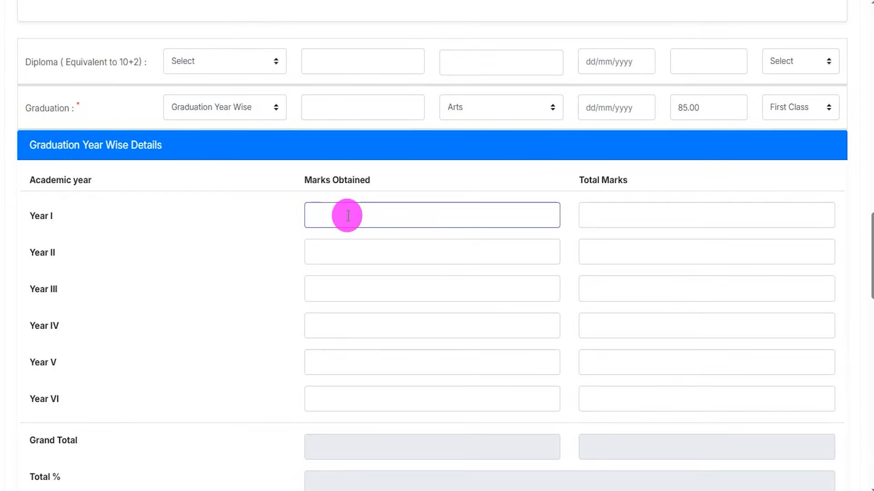
{"action": "left_click", "coordinate": [608, 216]}
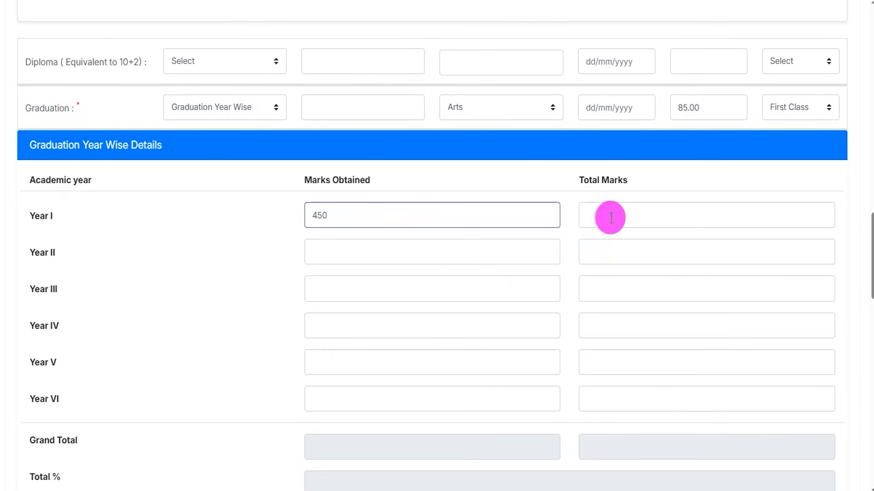
{"action": "type", "text": "600"}
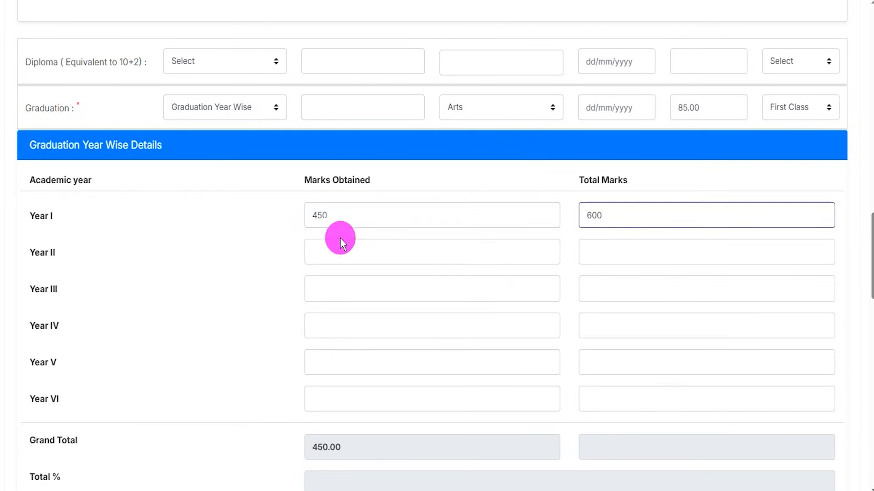
{"action": "left_click", "coordinate": [261, 283]}
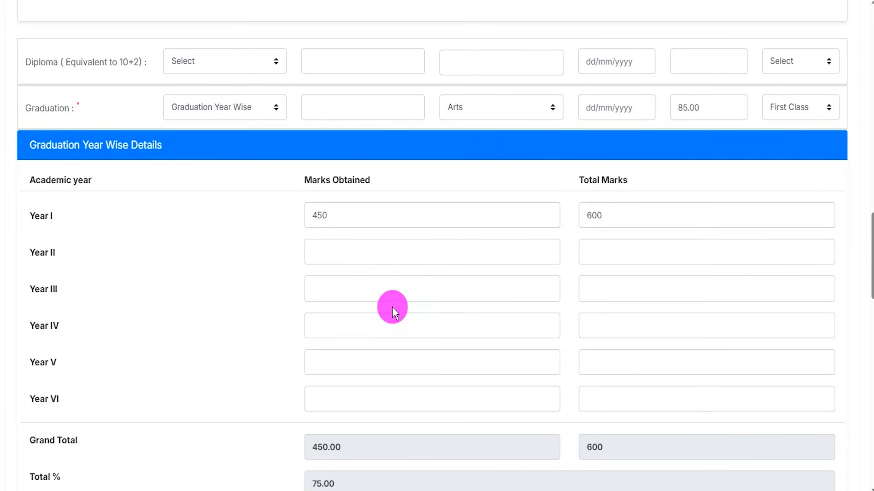
- Review the graduation grand total and percentage, and check the optional Post Graduation and Others qualification rows
{"action": "scroll", "coordinate": [484, 336], "scroll_direction": "down", "scroll_amount": 4}
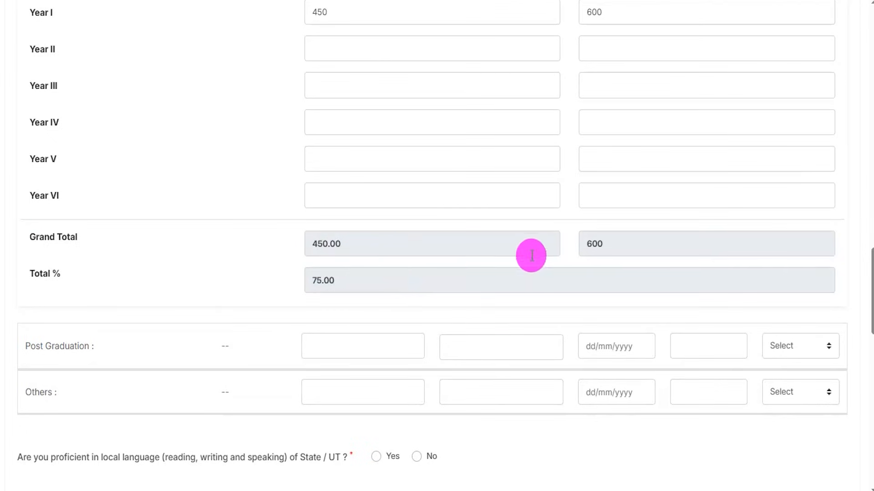
{"action": "scroll", "coordinate": [303, 287], "scroll_direction": "down", "scroll_amount": 4}
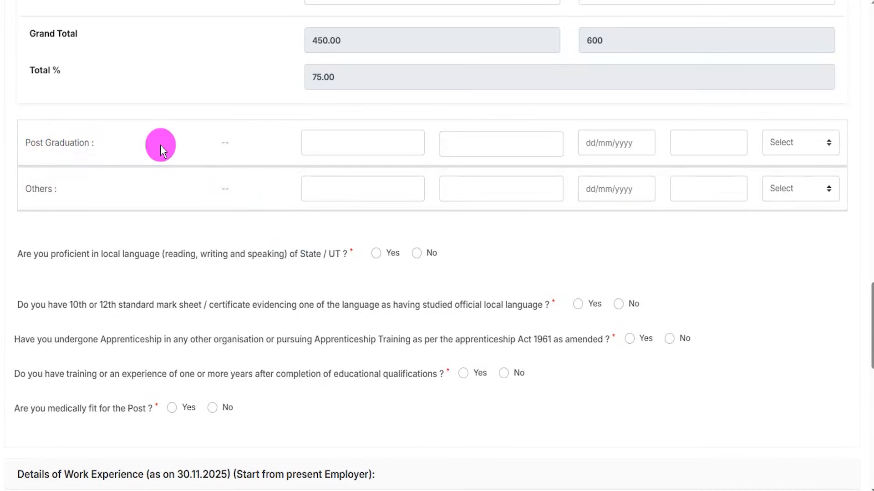
{"action": "left_click", "coordinate": [321, 140]}
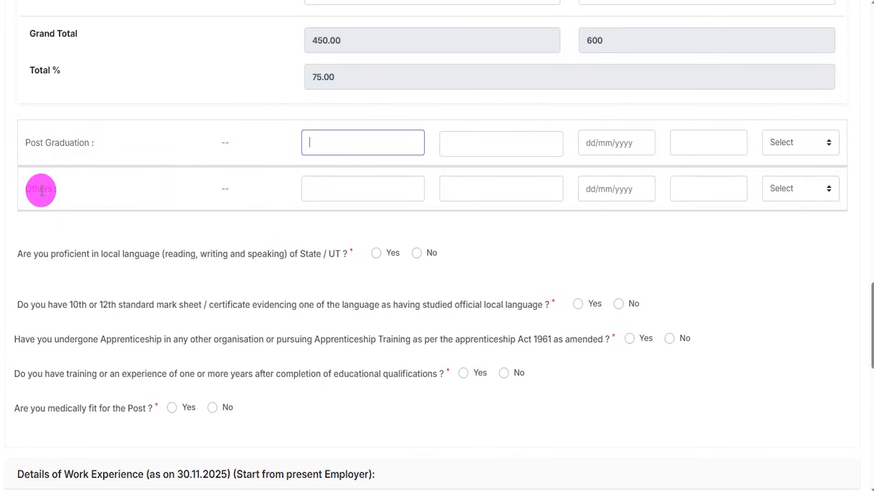
{"action": "left_click", "coordinate": [360, 188]}
{"action": "left_click", "coordinate": [511, 187]}
{"action": "left_click", "coordinate": [703, 187]}
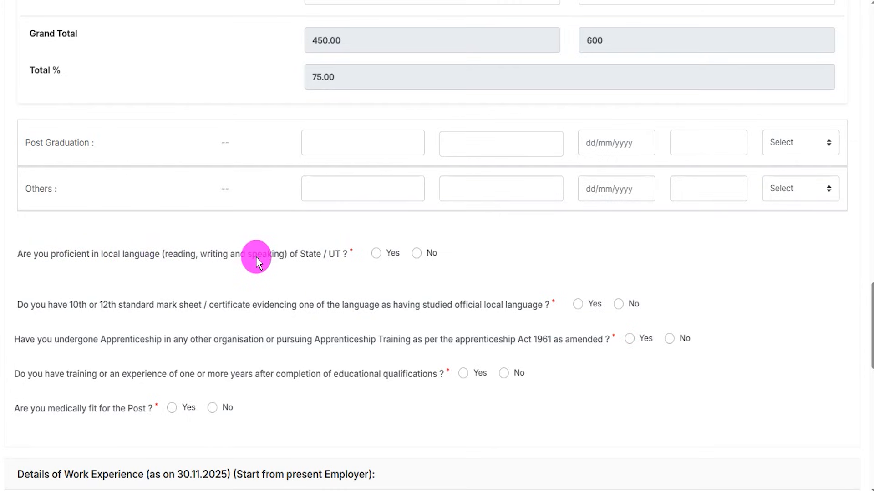
- Answer Yes to local language proficiency and the 10th or 12th language mark sheet, and No to having undergone apprenticeship elsewhere
{"action": "left_click", "coordinate": [375, 257]}
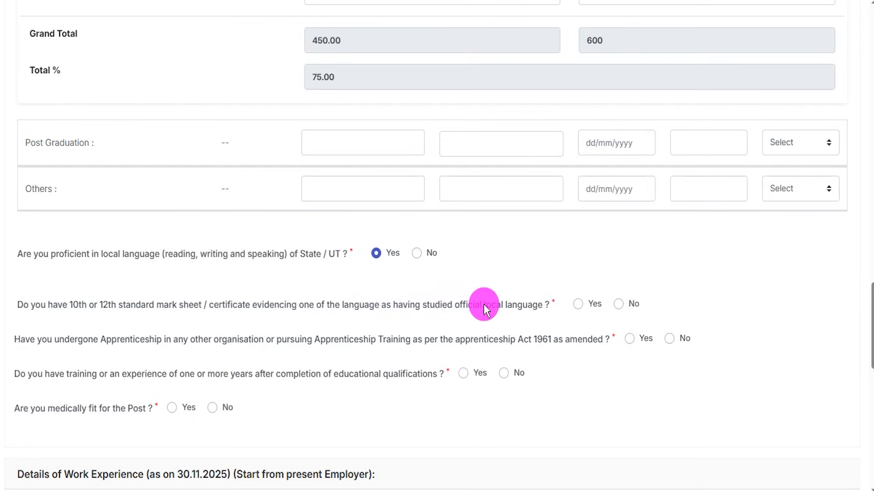
{"action": "left_click", "coordinate": [578, 305]}
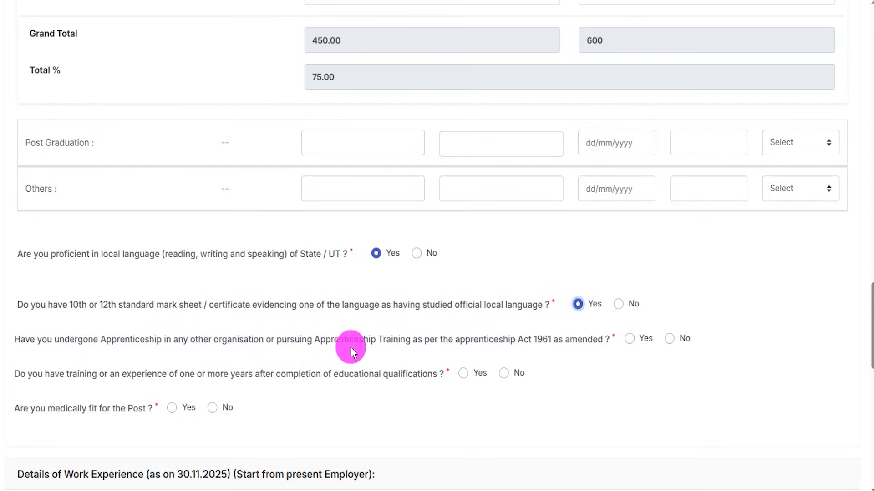
{"action": "left_click", "coordinate": [628, 339]}
{"action": "left_click", "coordinate": [669, 339]}
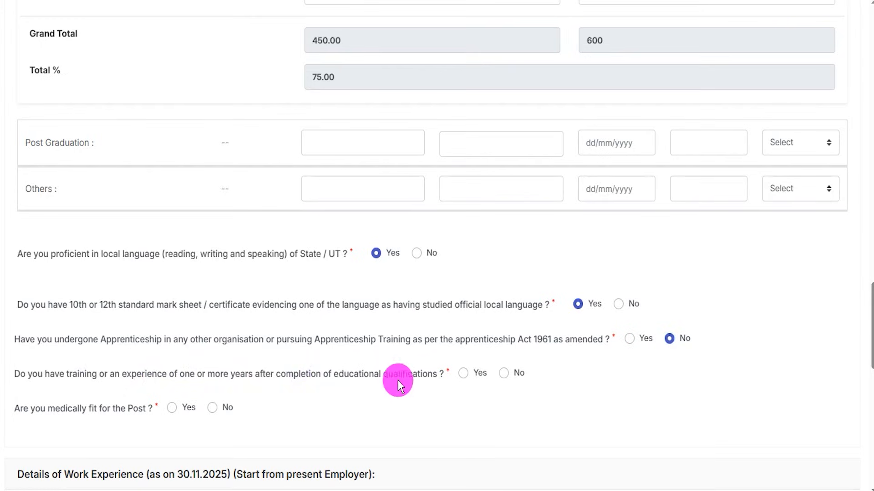
- Answer No to training or experience after completing educational qualifications, and Yes to being medically fit for the post
{"action": "left_click", "coordinate": [465, 379]}
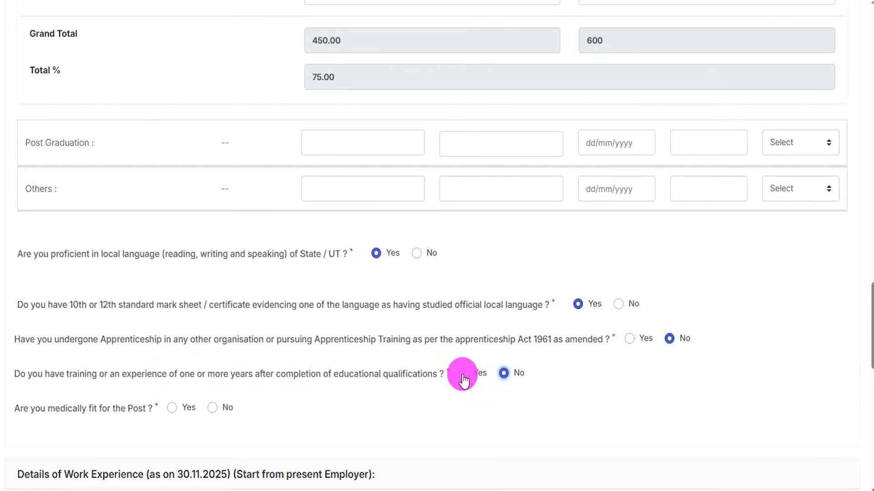
{"action": "left_click", "coordinate": [174, 408]}
{"action": "left_click", "coordinate": [215, 410]}
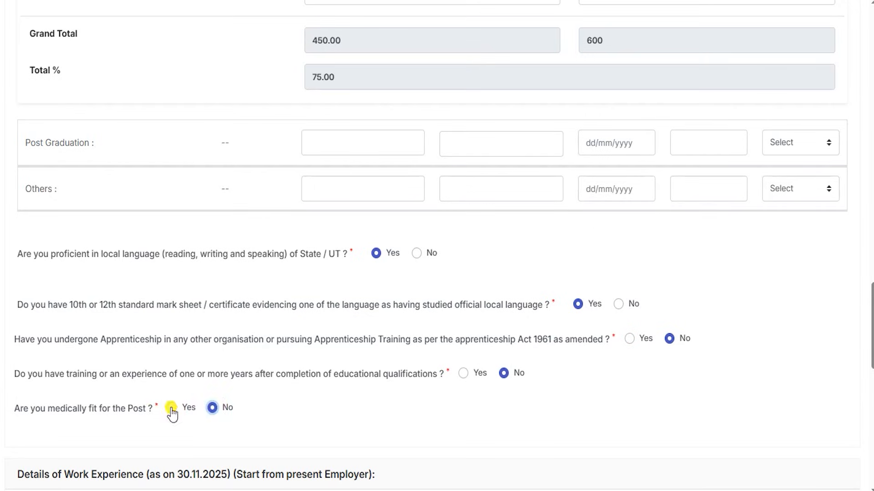
- Review the work experience section, including the presently working choice and the employer name and designation fields
{"action": "scroll", "coordinate": [150, 405], "scroll_direction": "down", "scroll_amount": 5}
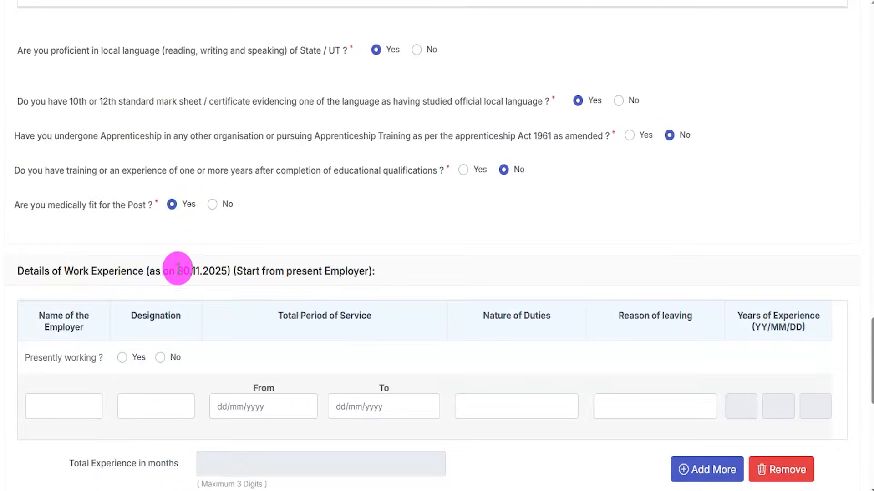
{"action": "scroll", "coordinate": [177, 291], "scroll_direction": "down", "scroll_amount": 3}
{"action": "scroll", "coordinate": [181, 310], "scroll_direction": "down", "scroll_amount": 1}
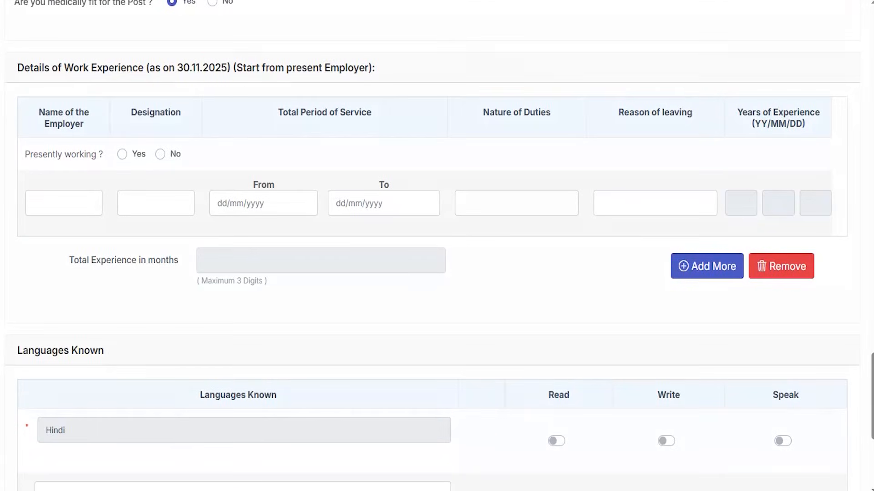
{"action": "mouse_move", "coordinate": [11, 88]}
{"action": "left_mouse_down"}
{"action": "mouse_move", "coordinate": [808, 219]}
{"action": "mouse_move", "coordinate": [858, 277]}
{"action": "mouse_move", "coordinate": [860, 314]}
{"action": "left_mouse_up"}
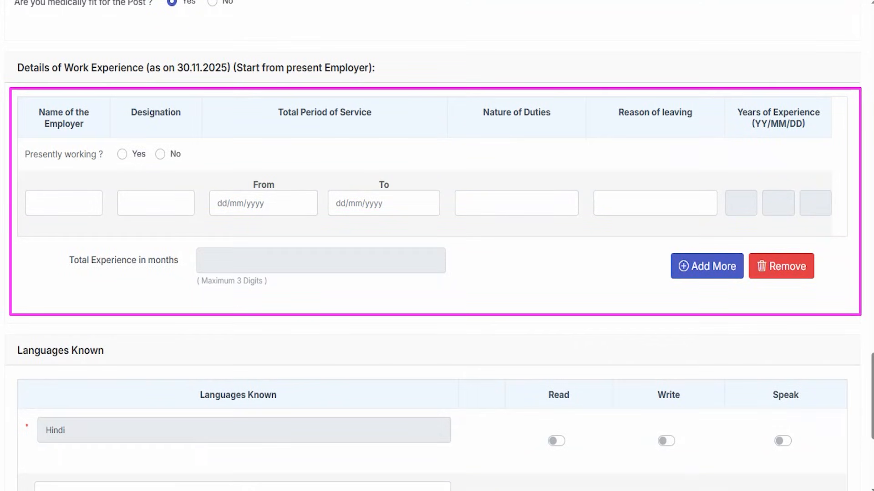
{"action": "key", "text": "Escape"}
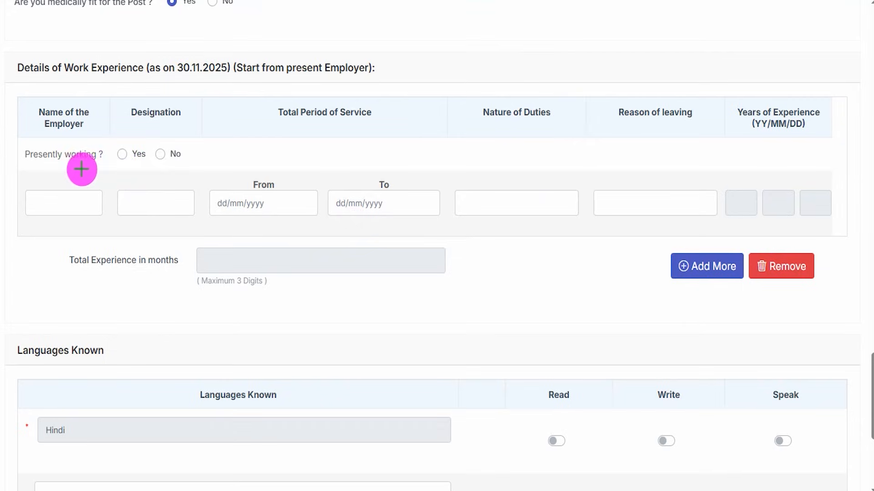
{"action": "left_click_drag", "start_coordinate": [30, 165], "coordinate": [170, 144]}
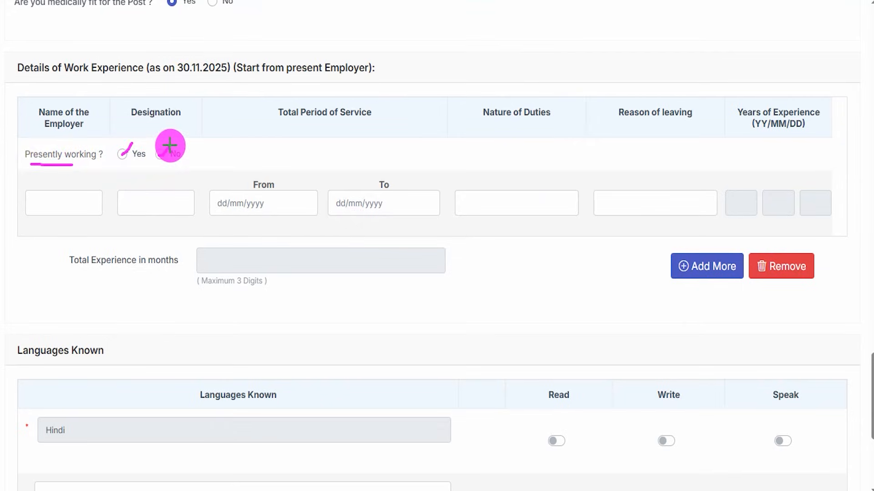
{"action": "left_click_drag", "start_coordinate": [43, 202], "coordinate": [177, 205]}
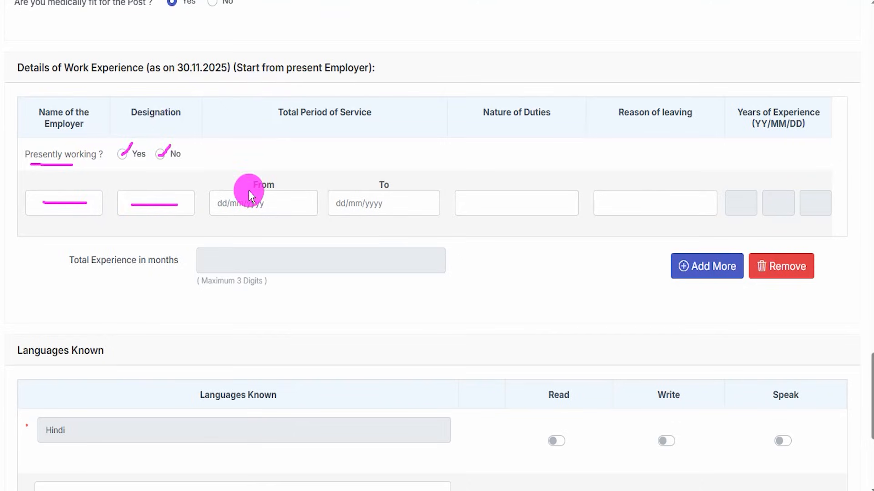
- Check the service period, nature of duties and reason of leaving fields, and the option to add more work experience
{"action": "left_click", "coordinate": [263, 204]}
{"action": "left_click", "coordinate": [390, 203]}
{"action": "left_click", "coordinate": [531, 267]}
{"action": "left_click", "coordinate": [503, 204]}
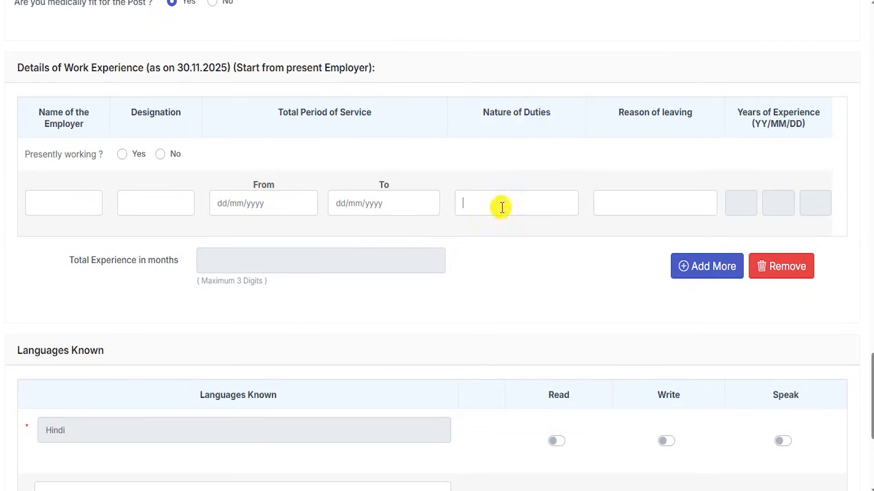
{"action": "left_click", "coordinate": [647, 203]}
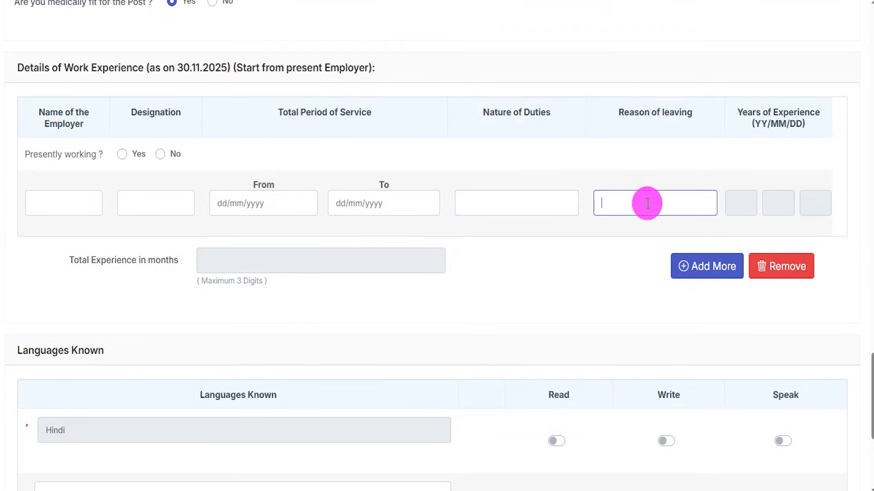
{"action": "left_click", "coordinate": [772, 143]}
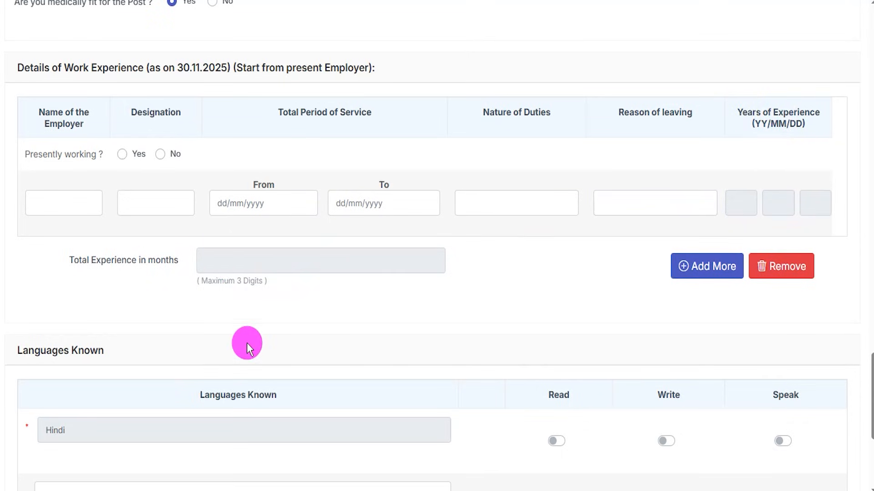
{"action": "scroll", "coordinate": [350, 306], "scroll_direction": "down", "scroll_amount": 2}
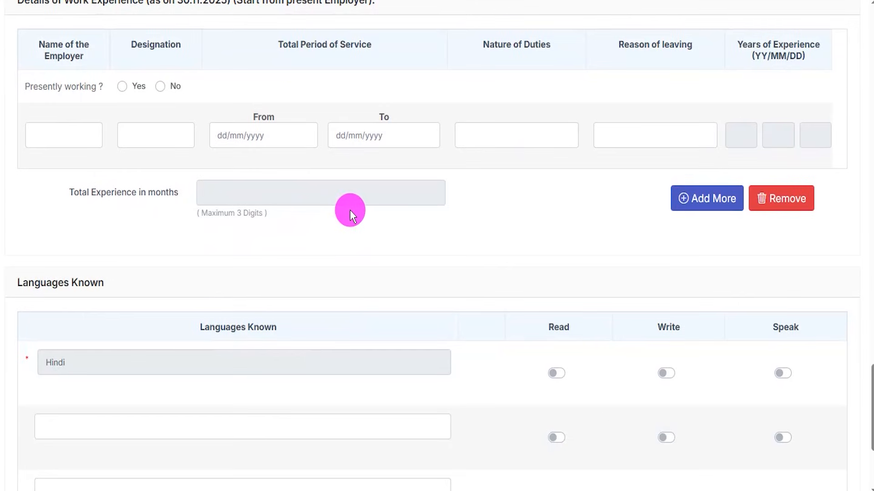
{"action": "scroll", "coordinate": [349, 212], "scroll_direction": "up", "scroll_amount": 2}
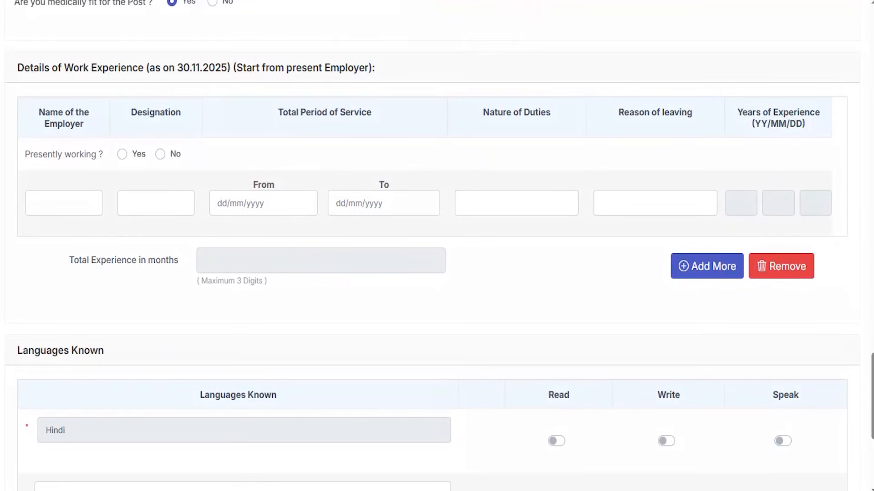
{"action": "left_click_drag", "start_coordinate": [533, 267], "coordinate": [657, 268]}
- Enable Read, Write and Speak for Hindi, and add English as the second known language with all three abilities
{"action": "scroll", "coordinate": [268, 331], "scroll_direction": "down", "scroll_amount": 5}
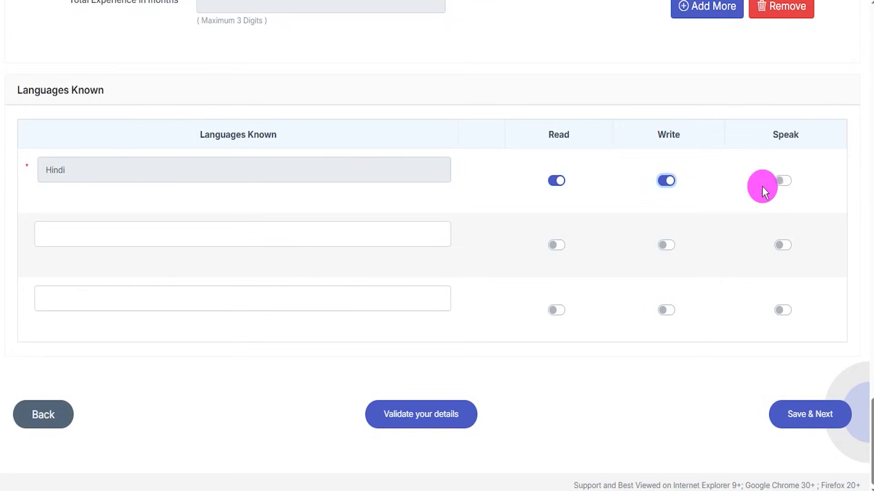
{"action": "left_click", "coordinate": [200, 234]}
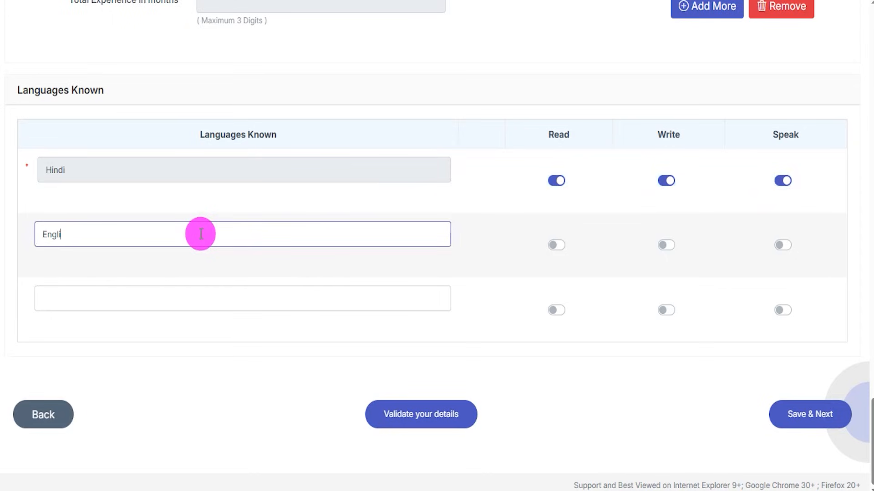
{"action": "left_click", "coordinate": [553, 246]}
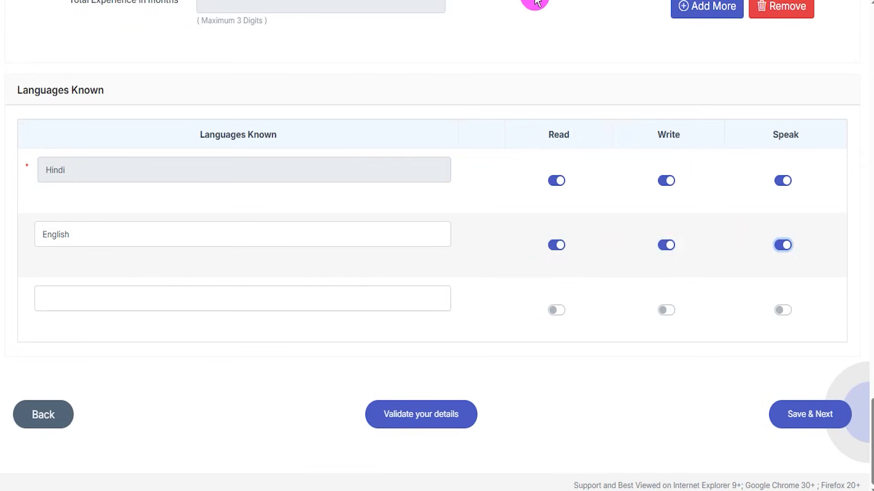
- Validate the entered details, save them and continue to the application preview
{"action": "mouse_move", "coordinate": [225, 355]}
{"action": "left_mouse_down"}
{"action": "mouse_move", "coordinate": [358, 406]}
{"action": "mouse_move", "coordinate": [384, 405]}
{"action": "left_mouse_up"}
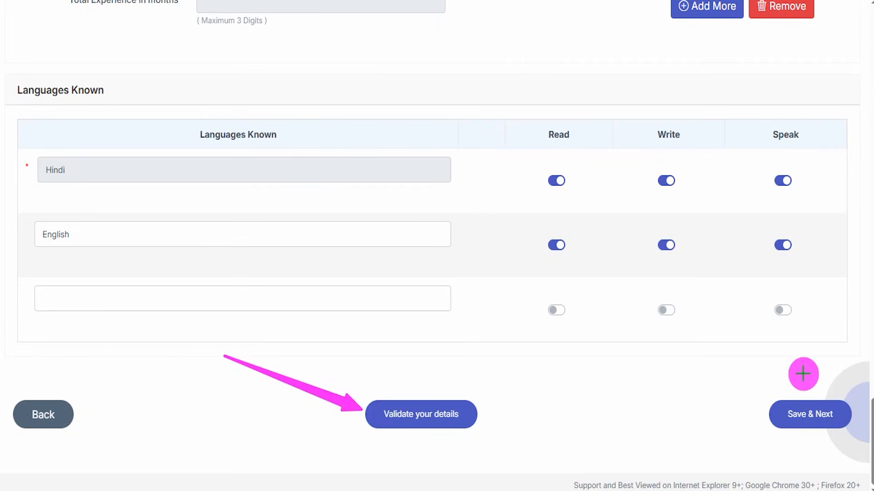
{"action": "left_click_drag", "start_coordinate": [843, 250], "coordinate": [821, 397]}
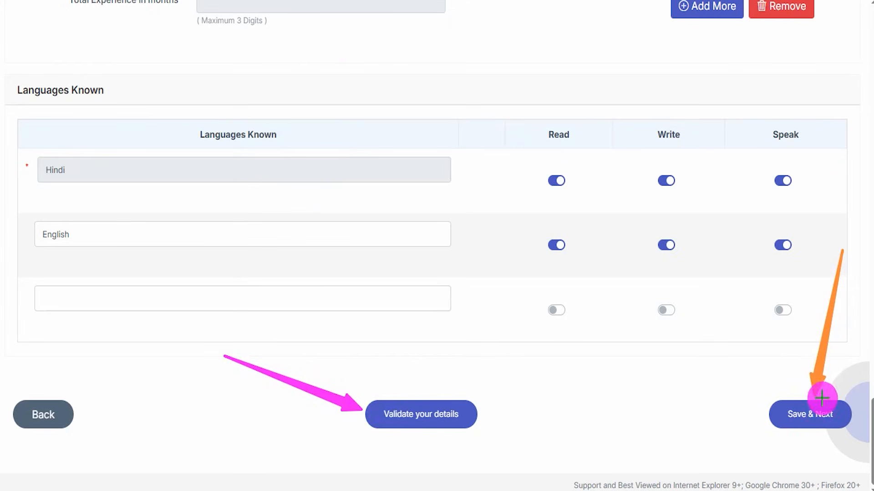
{"action": "left_click", "coordinate": [831, 400]}
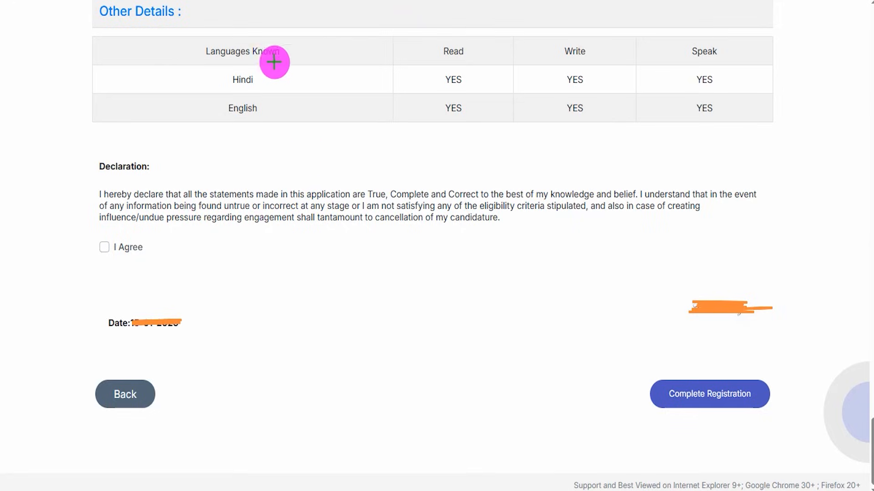
- Review the languages known, the declaration text and the agreement checkbox on the application preview
{"action": "left_click_drag", "start_coordinate": [293, 35], "coordinate": [356, 4]}
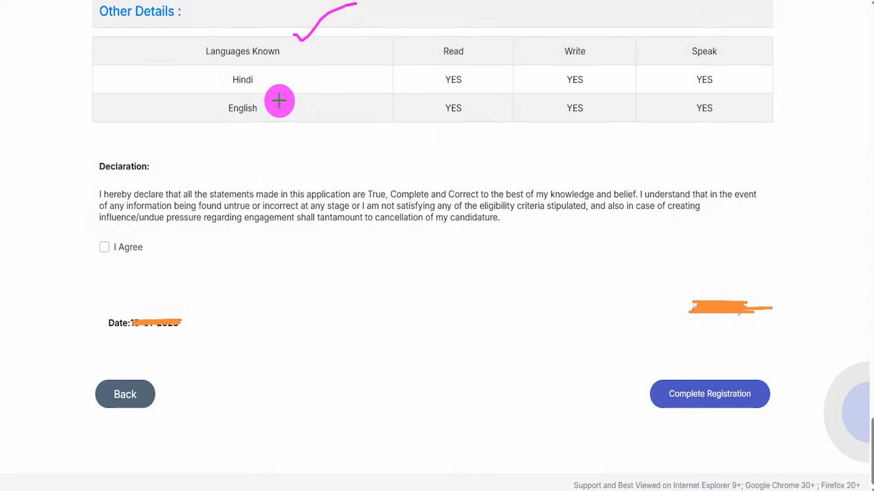
{"action": "left_click_drag", "start_coordinate": [99, 174], "coordinate": [209, 175]}
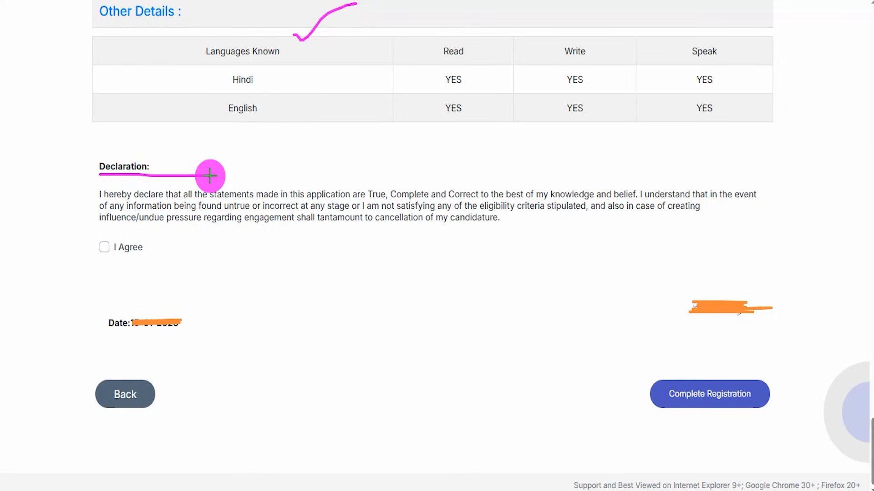
{"action": "left_click_drag", "start_coordinate": [105, 247], "coordinate": [158, 208]}
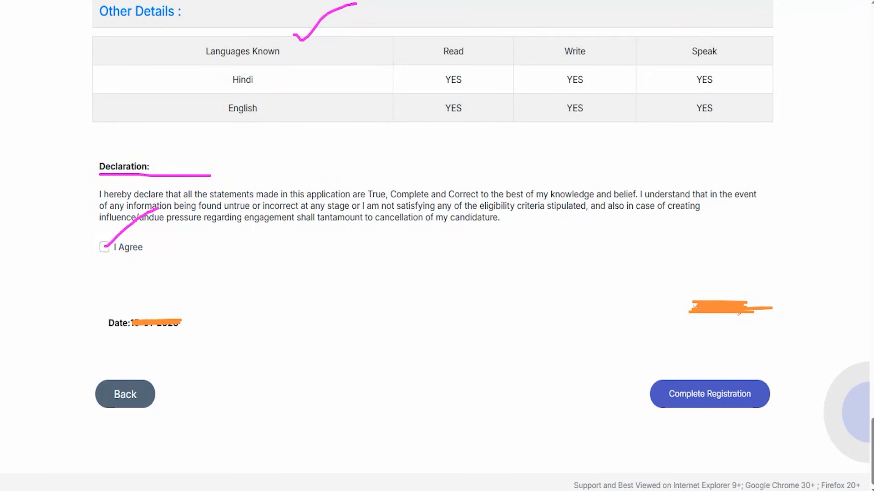
- Complete the registration from the preview and proceed to the document uploads
{"action": "left_click_drag", "start_coordinate": [315, 334], "coordinate": [157, 396]}
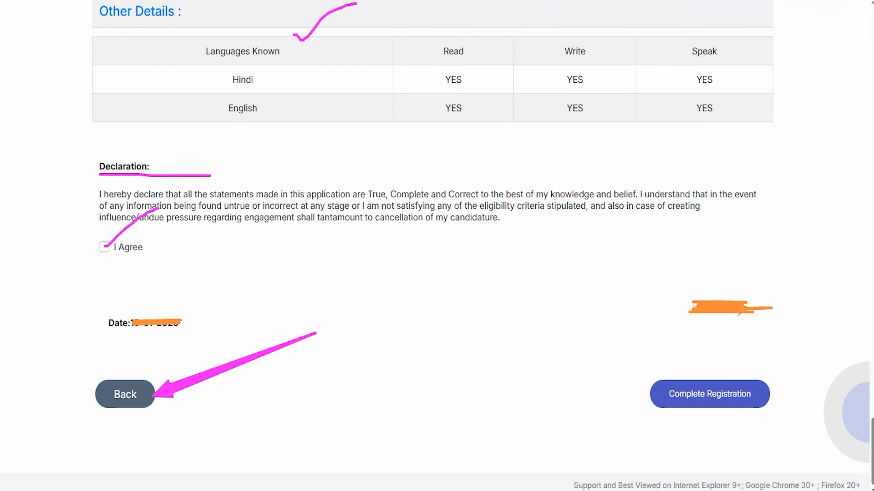
{"action": "left_click_drag", "start_coordinate": [537, 273], "coordinate": [644, 380]}
{"action": "left_click", "coordinate": [657, 385]}
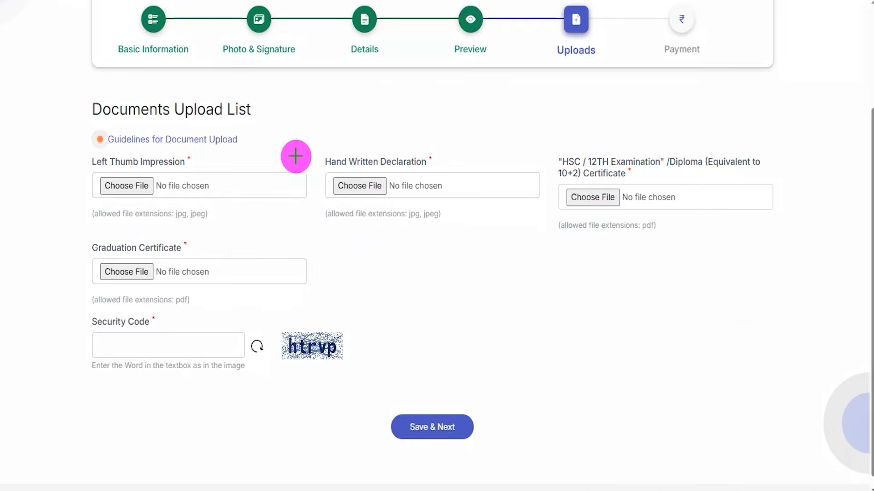
- Review the required uploads: left thumb impression, handwritten declaration, 12th or diploma certificate, and graduation certificate
{"action": "left_click_drag", "start_coordinate": [286, 81], "coordinate": [257, 110]}
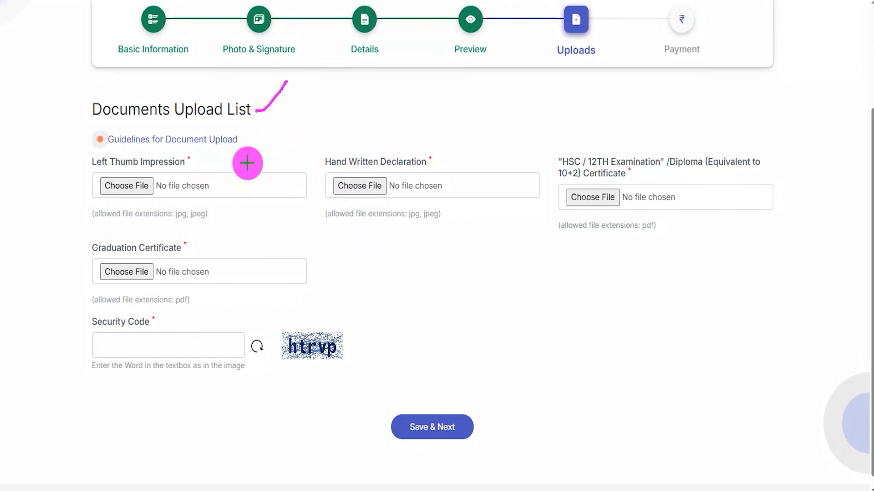
{"action": "left_click_drag", "start_coordinate": [194, 164], "coordinate": [211, 147]}
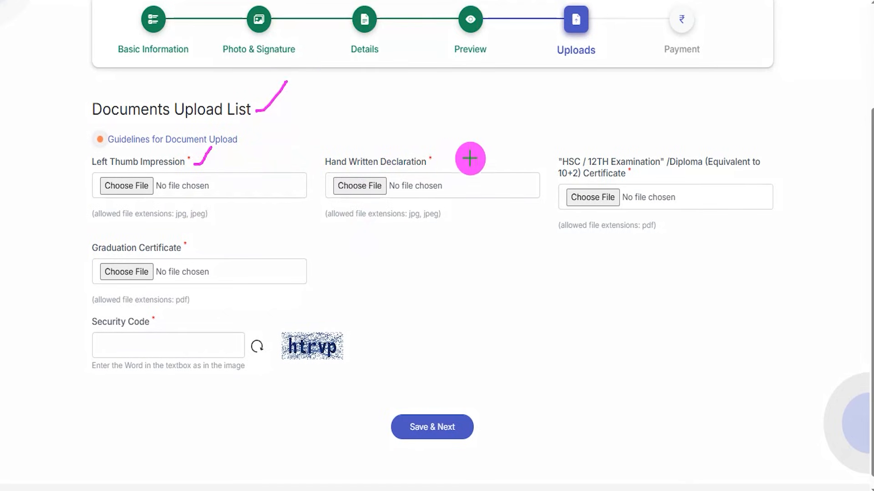
{"action": "left_click_drag", "start_coordinate": [439, 162], "coordinate": [457, 138]}
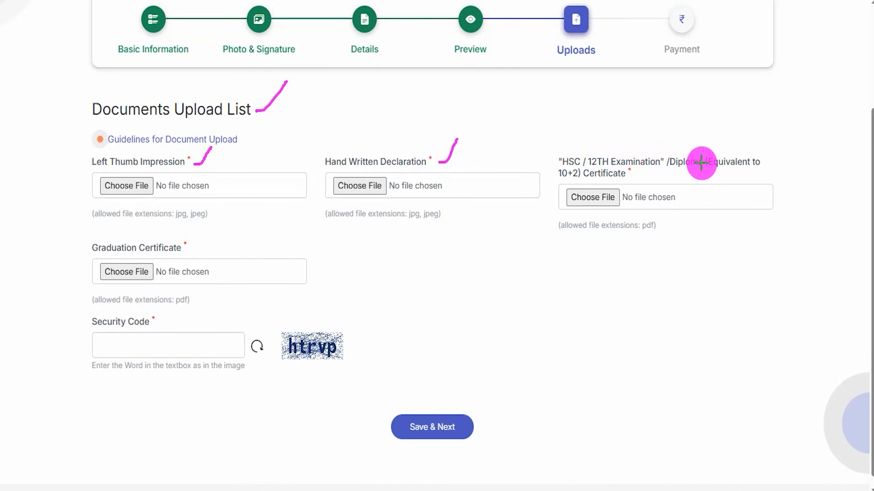
{"action": "left_click_drag", "start_coordinate": [695, 177], "coordinate": [714, 143]}
{"action": "left_click_drag", "start_coordinate": [196, 252], "coordinate": [220, 221]}
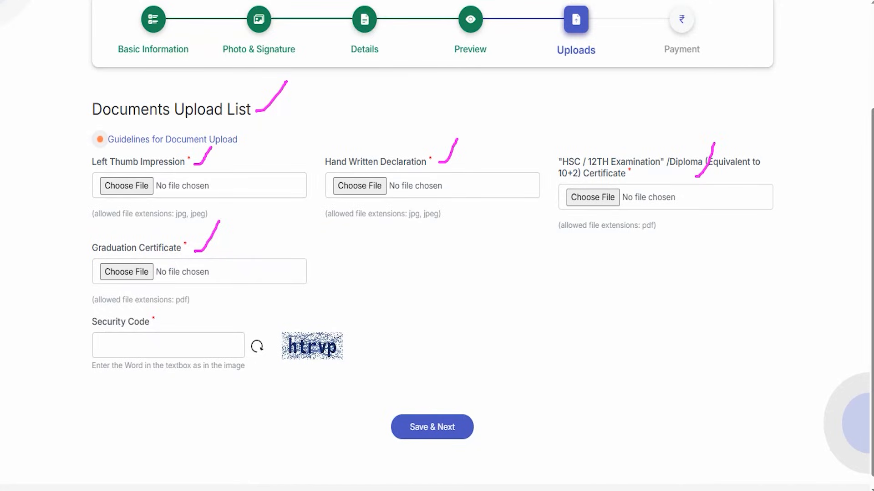
{"action": "key", "text": "Escape"}
- Open the guidelines for document upload and check the file type required for the left thumb impression
{"action": "left_click_drag", "start_coordinate": [88, 129], "coordinate": [254, 151]}
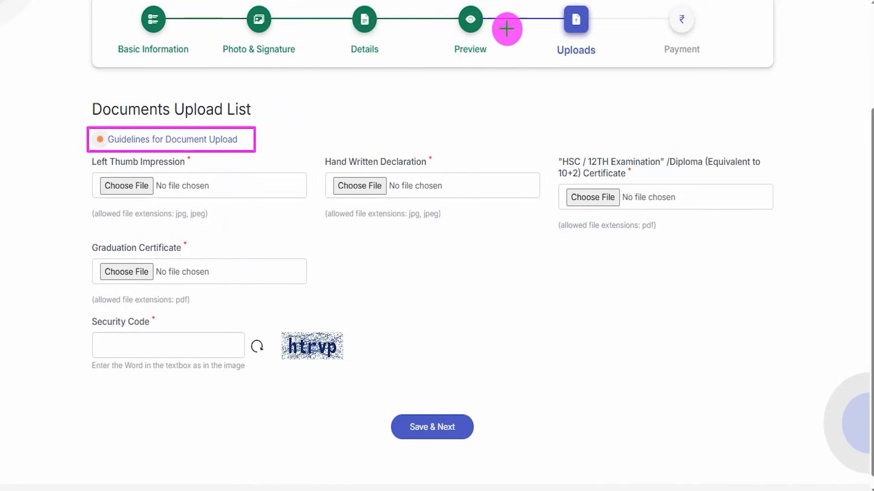
{"action": "key", "text": "Escape"}
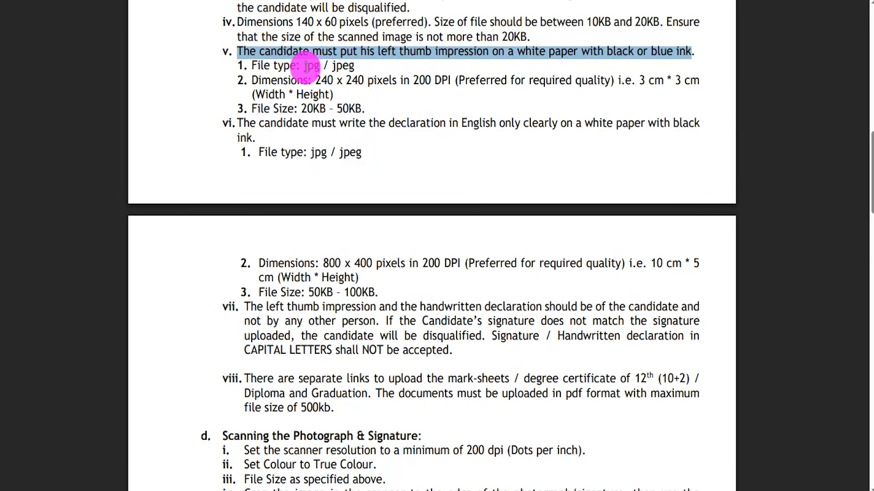
{"action": "left_click_drag", "start_coordinate": [304, 65], "coordinate": [352, 65]}
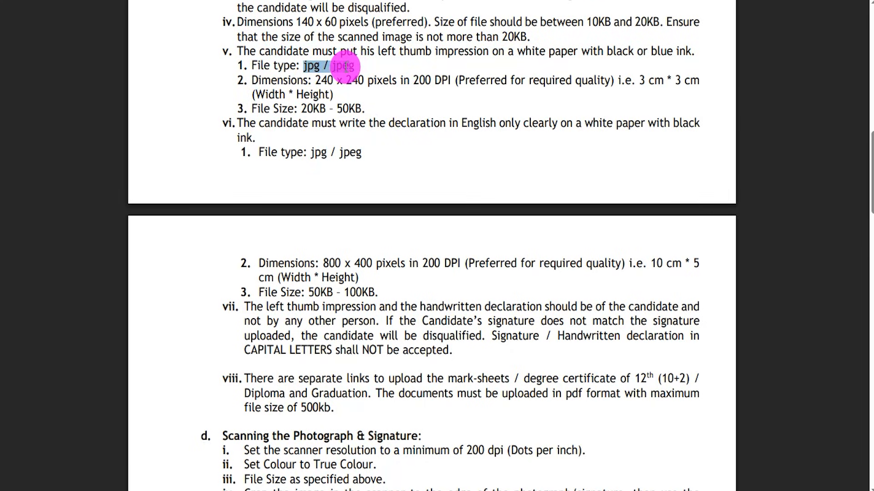